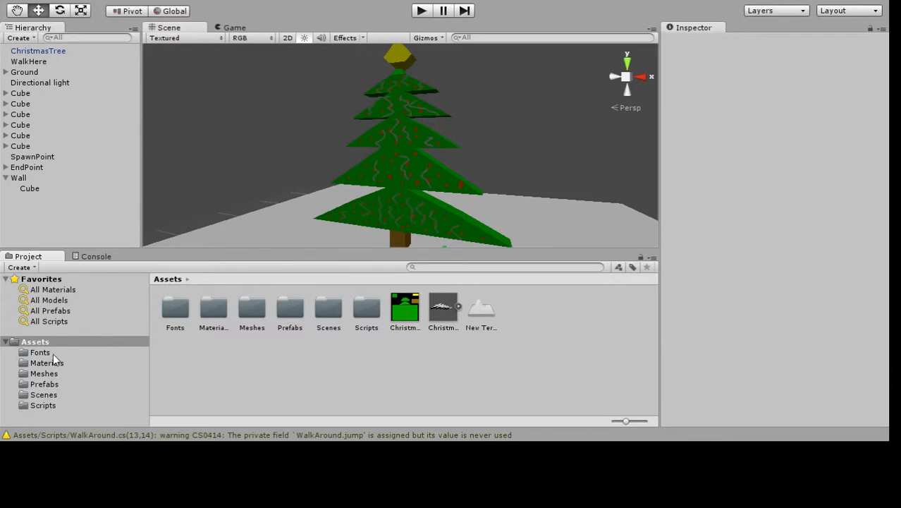
Inspect the RayCaster script in the Scripts folder and the script components attached to the Player prefab
double_click(356, 317)
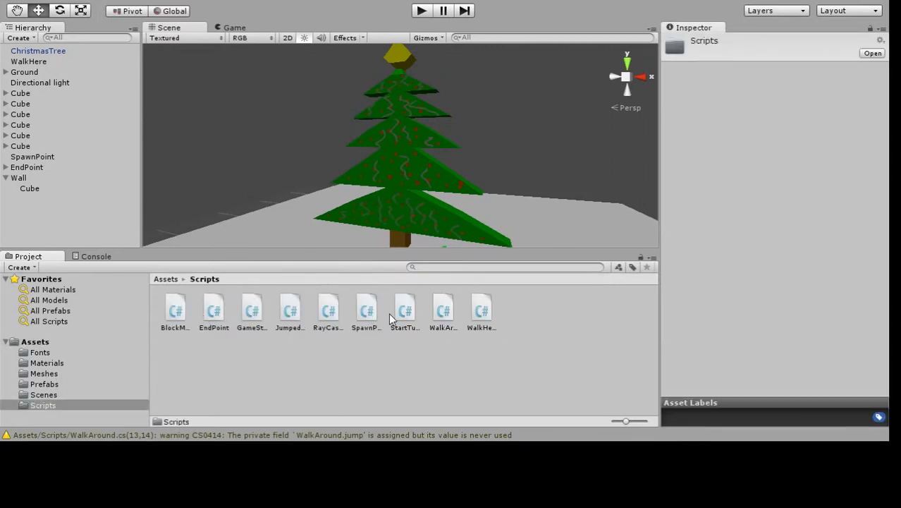
left_click(339, 314)
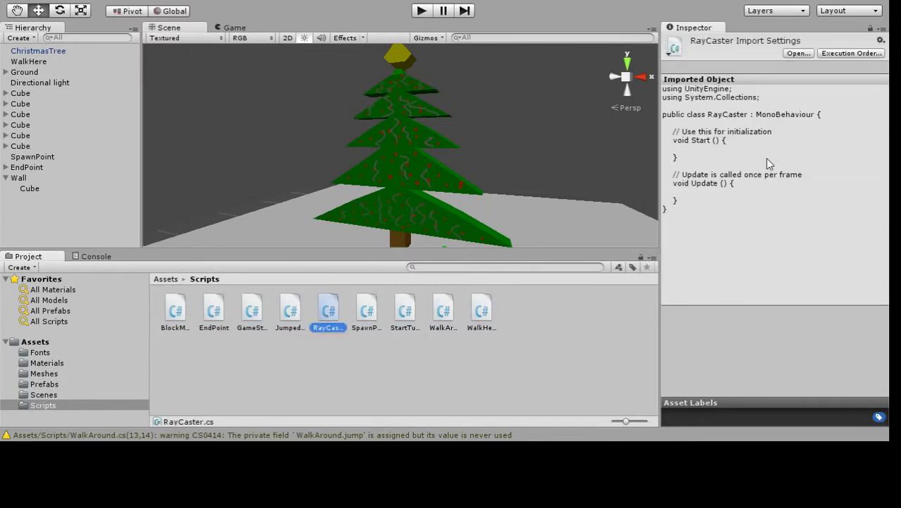
left_click(43, 383)
left_click(214, 311)
scroll(749, 182, "down", 5)
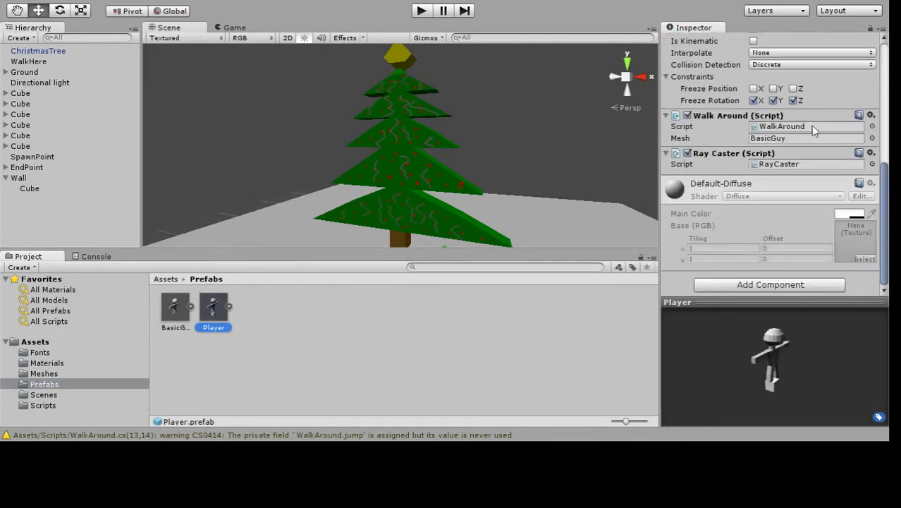
Open the Player prefab's RayCaster script for editing and declare "RaycastHit rcHit;" inside Update
left_click(805, 164)
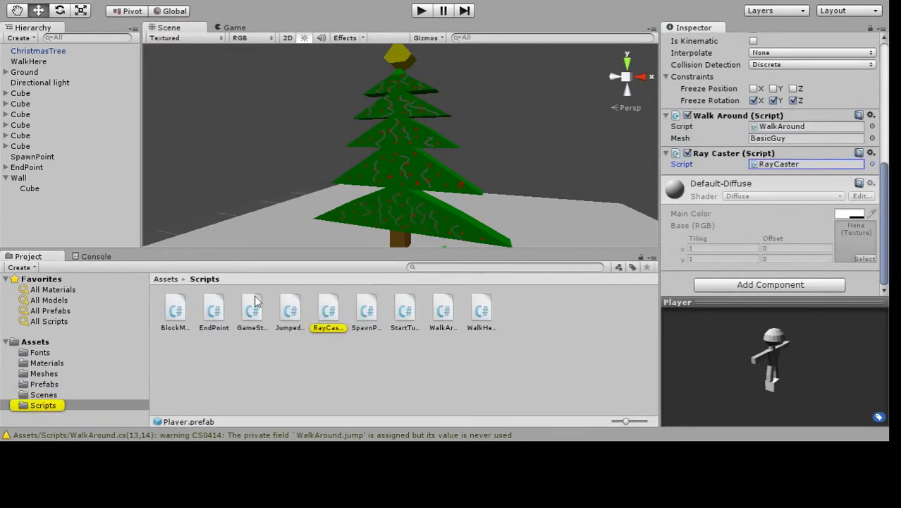
left_click(327, 317)
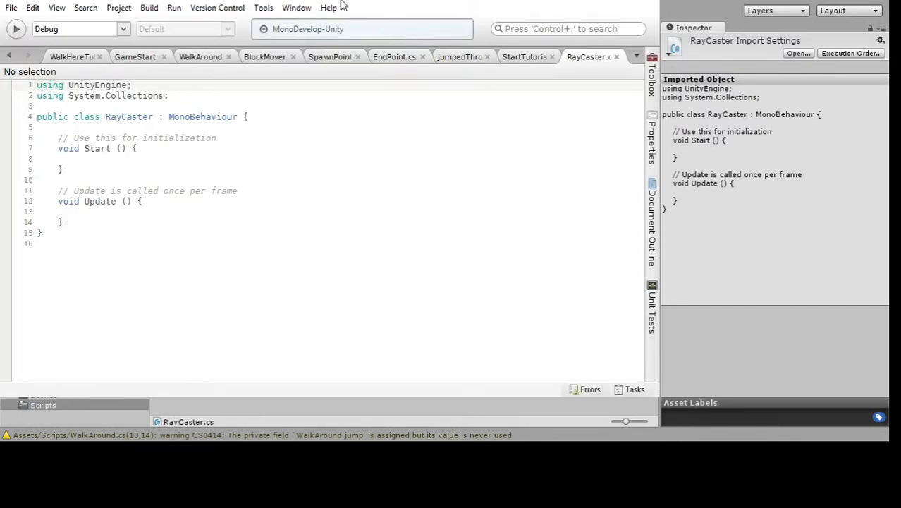
left_click(203, 211)
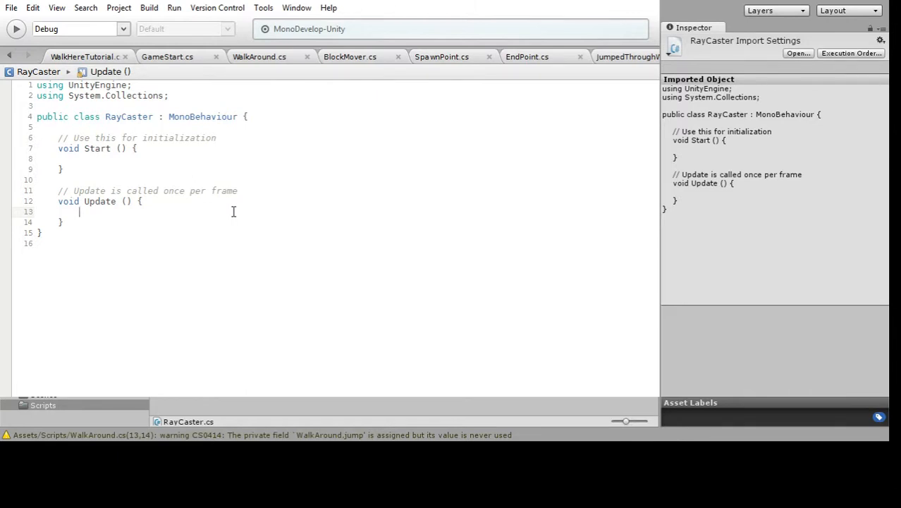
type("raycastHit rcHit;")
key("Return")
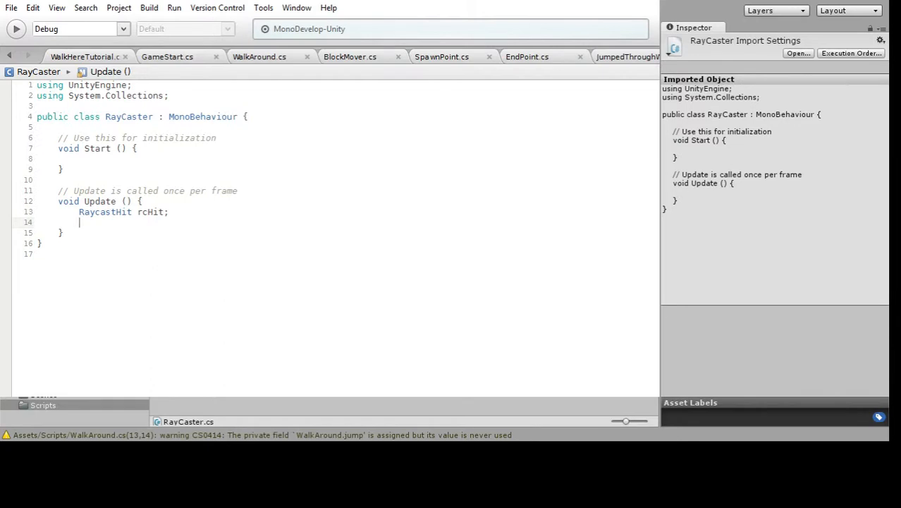
Start a Physics.Raycast call on the line below the rcHit declaration
type("Phsy")
key("BackSpace")
key("BackSpace")
type("s")
key("Return")
key("BackSpace")
key("BackSpace")
key("BackSpace")
key("BackSpace")
key("BackSpace")
key("BackSpace")
key("BackSpace")
key("BackSpace")
key("BackSpace")
key("BackSpace")
key("BackSpace")
key("BackSpace")
key("BackSpace")
key("BackSpace")
type("Phs")
key("BackSpace")
type("ysics.")
type("ray")
type(".")
key("BackSpace")
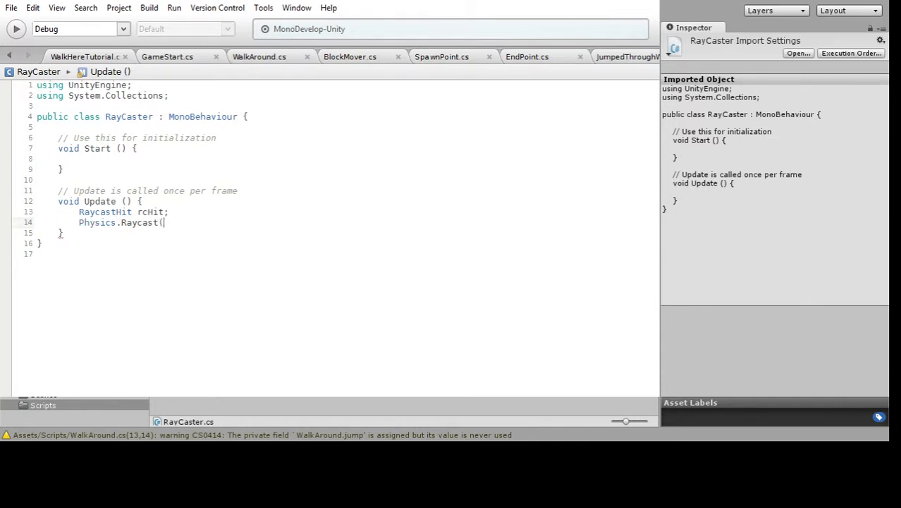
Give the Raycast call transform.position as its first argument, the ray's origin
type("(Vector")
key("BackSpace")
key("BackSpace")
key("BackSpace")
key("BackSpace")
key("BackSpace")
key("BackSpace")
type("tran")
key("BackSpace")
key("BackSpace")
key("BackSpace")
key("BackSpace")
type("Tan")
key("BackSpace")
key("BackSpace")
key("BackSpace")
type("transform.position,")
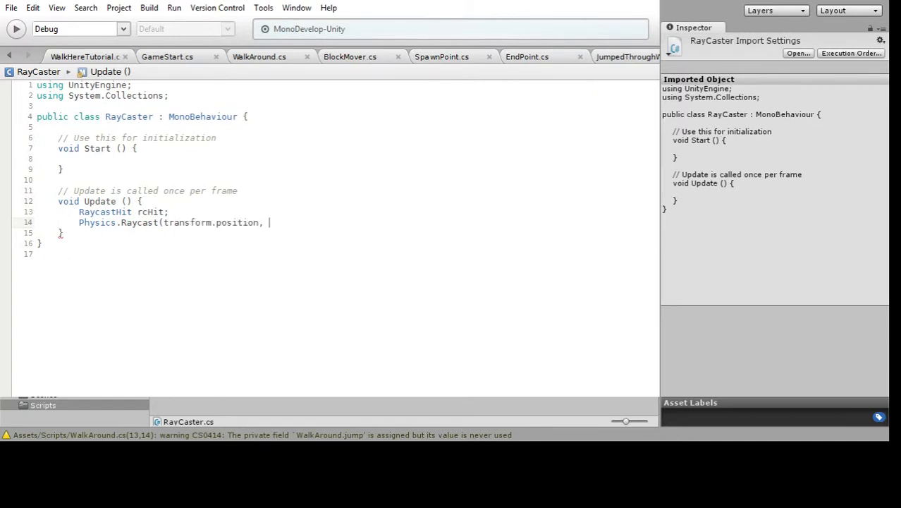
Complete the Raycast arguments with Vector3.forward, out rcHit and a distance of 10.0f
type(" Vector3.forward")
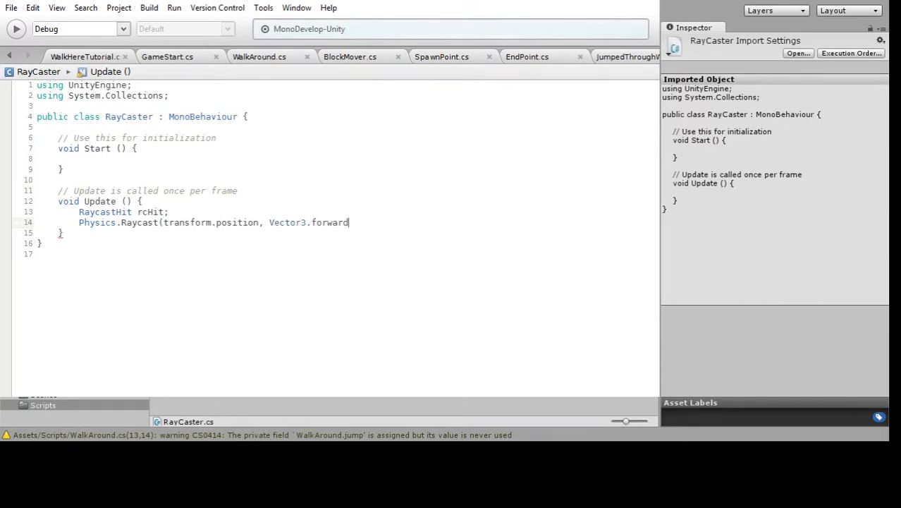
type(", ")
type("out ")
type("rcHit")
type("10")
type(",0")
key("BackSpace")
key("BackSpace")
type(".0f)")
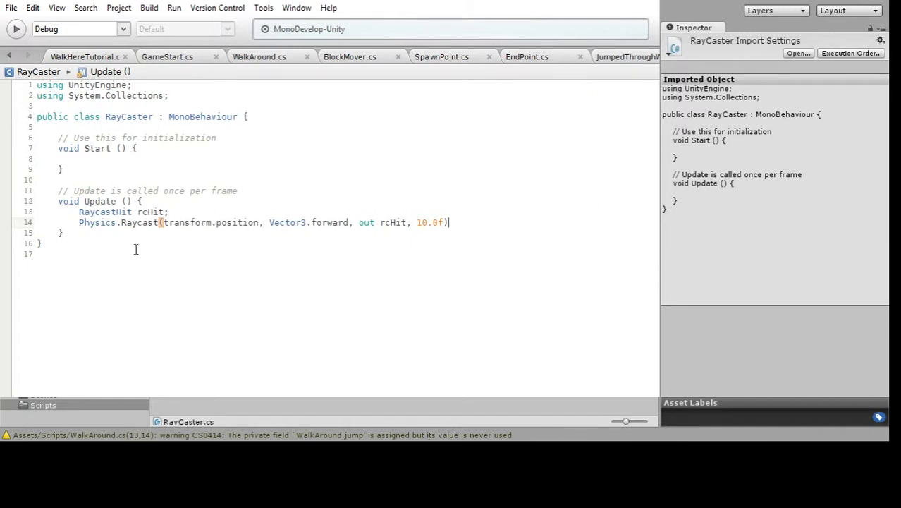
Wrap the Raycast call in an if statement whose body runs Debug.Log ("hi");
left_click(79, 222)
type("if")
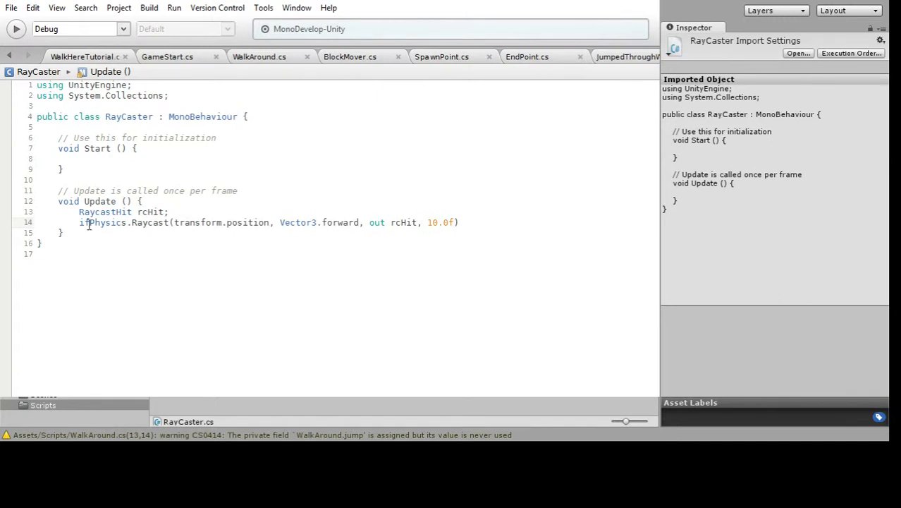
type(" (")
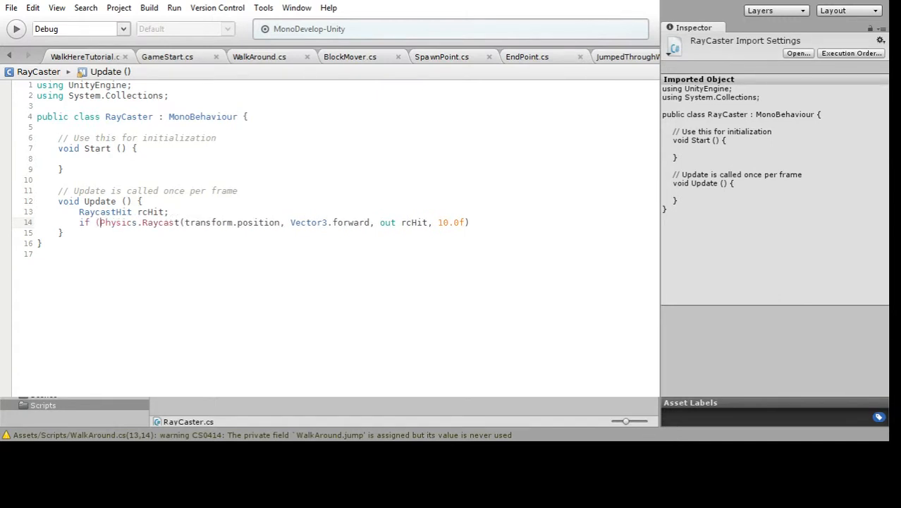
left_click(482, 222)
type(")")
type("{")
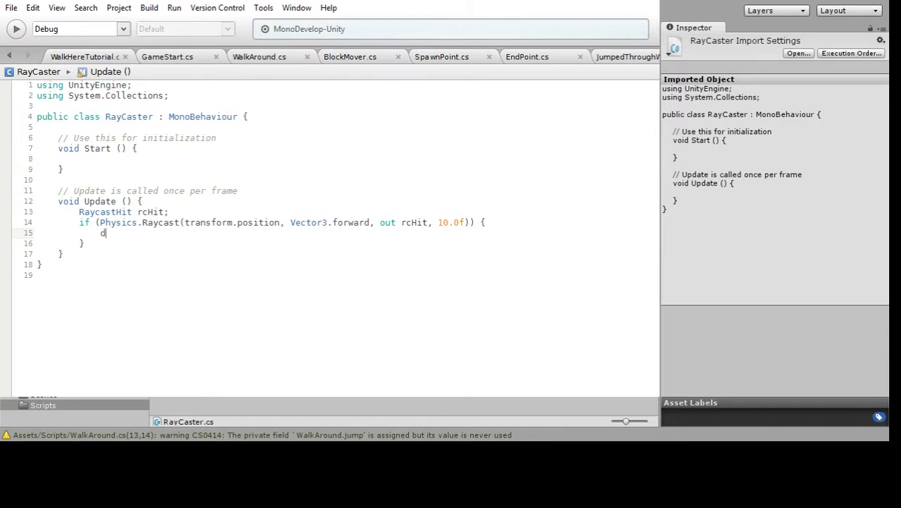
type("ebug.Log (\"hi\");")
Switch to Unity and show an empty Console
key("alt+Tab")
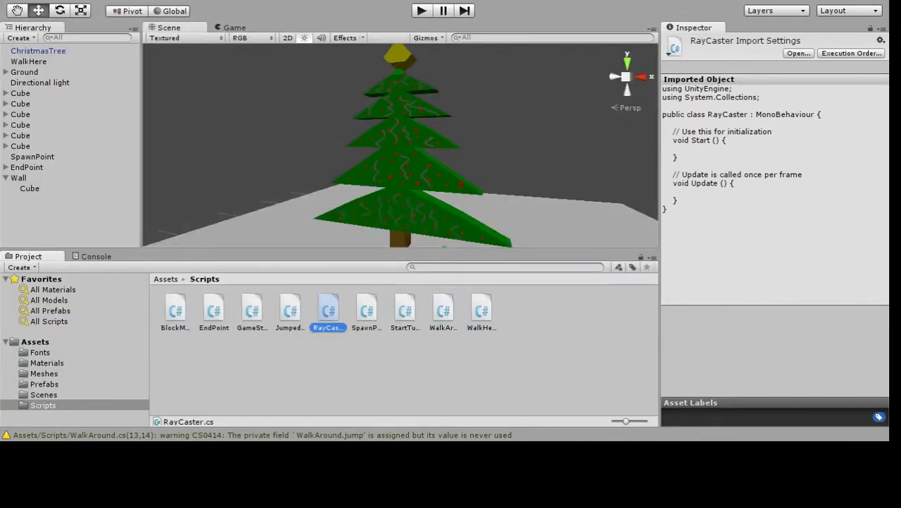
left_click(331, 434)
left_click(20, 267)
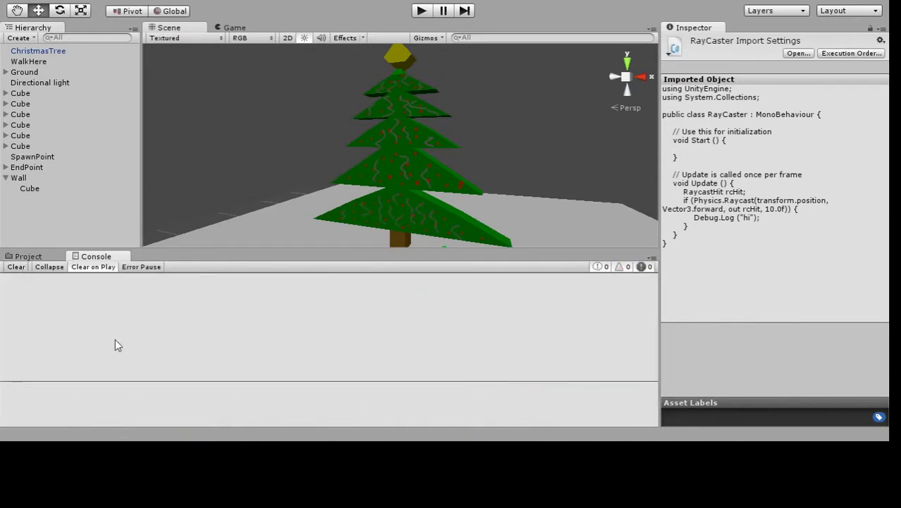
Play the game, walk the character around in front of the red wall to test the raycast, and stop the game
left_click(423, 11)
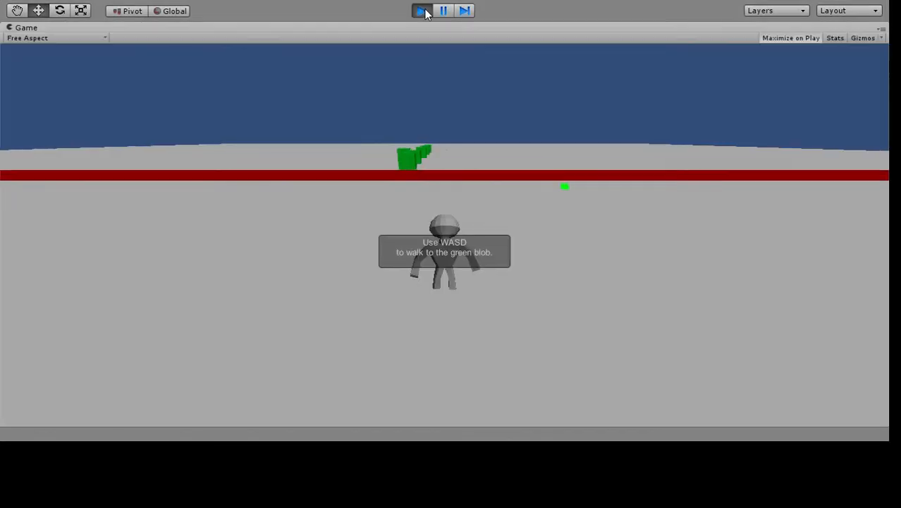
key("w")
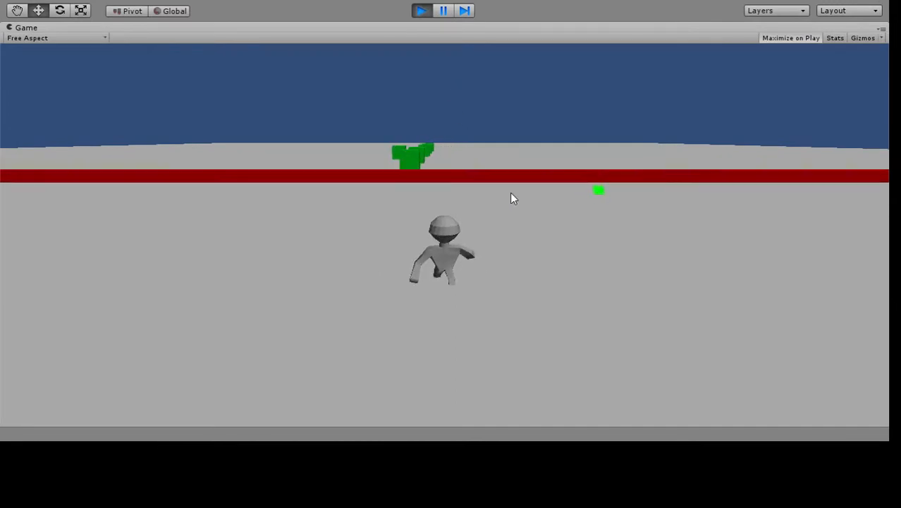
key("d")
key("w")
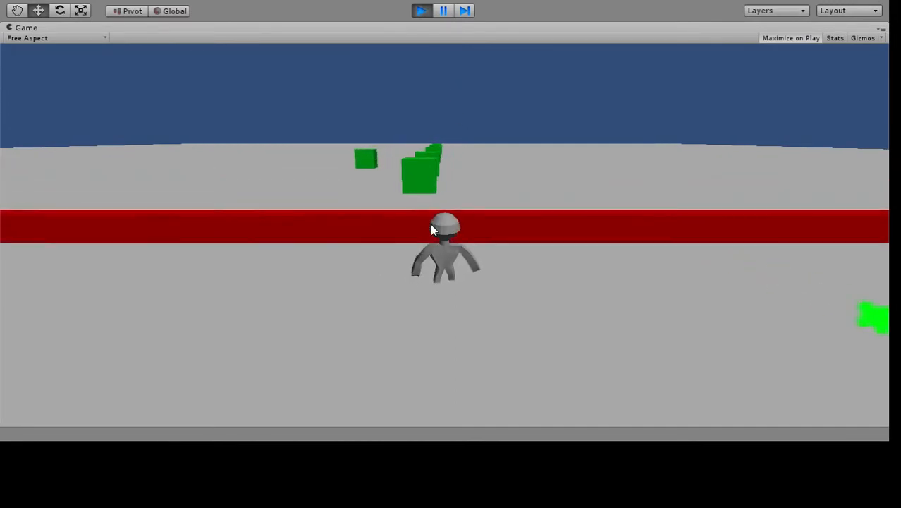
key("a")
key("s")
key("d")
key("w")
key("a")
key("s")
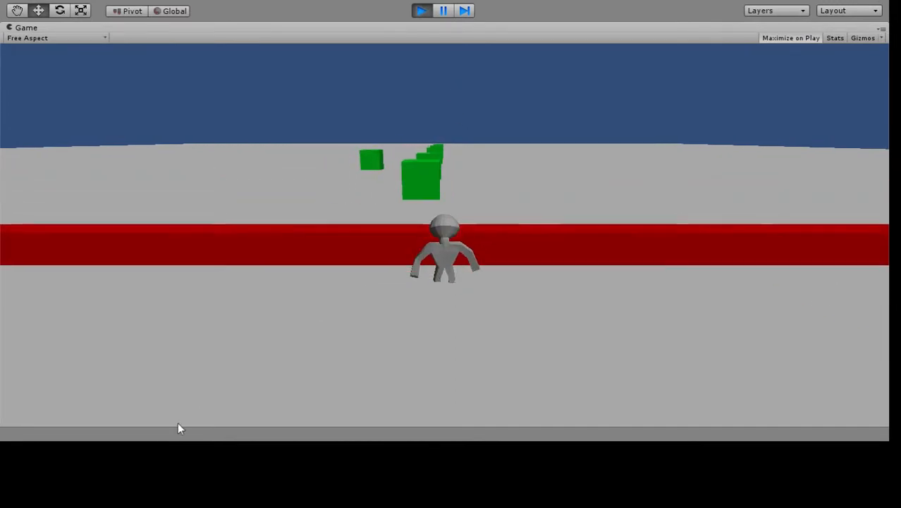
key("s")
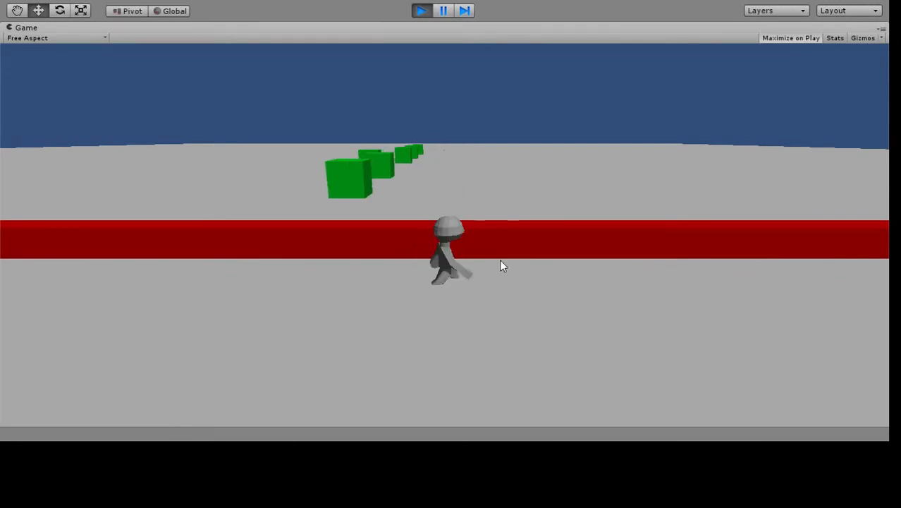
key("d")
key("w")
key("s")
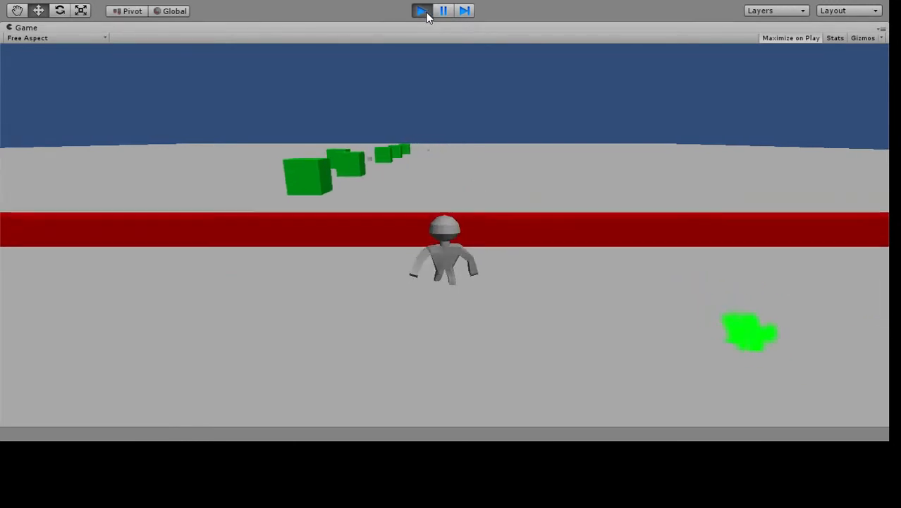
left_click(422, 11)
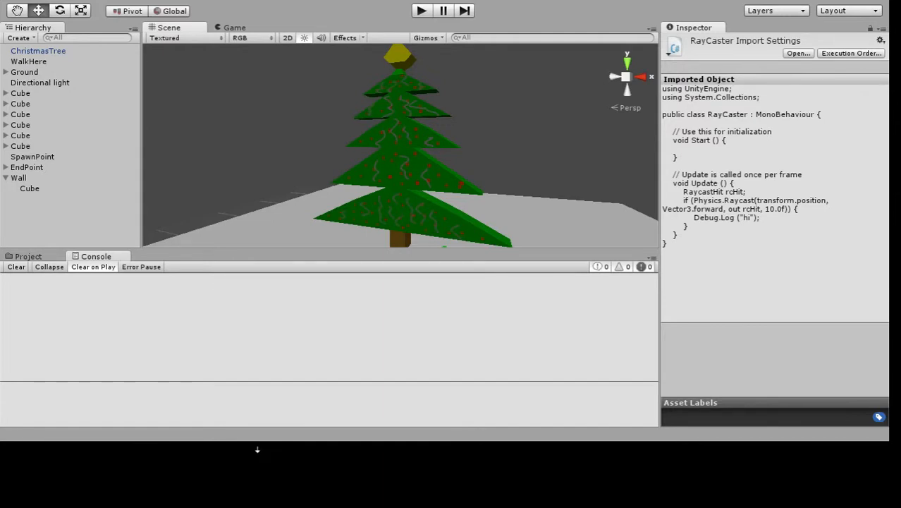
Run the game again to check the raycast's log output, and stop it
left_click(420, 10)
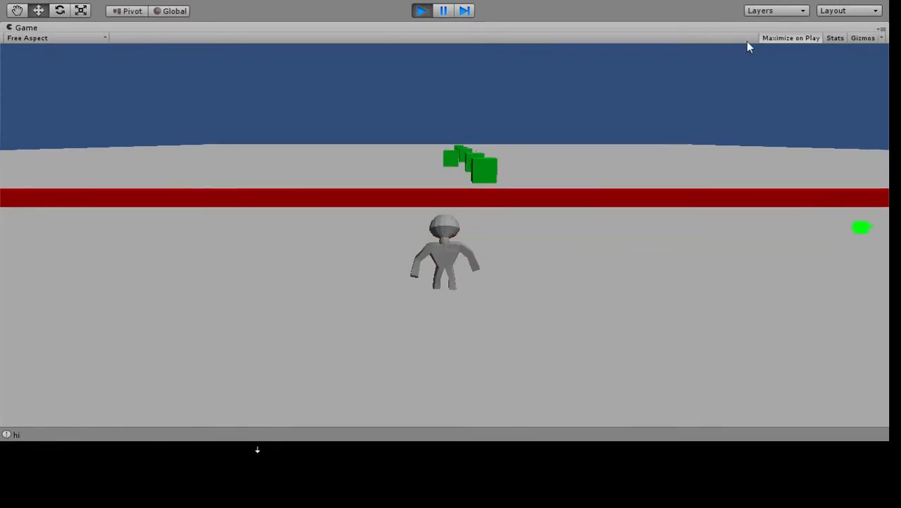
left_click(421, 11)
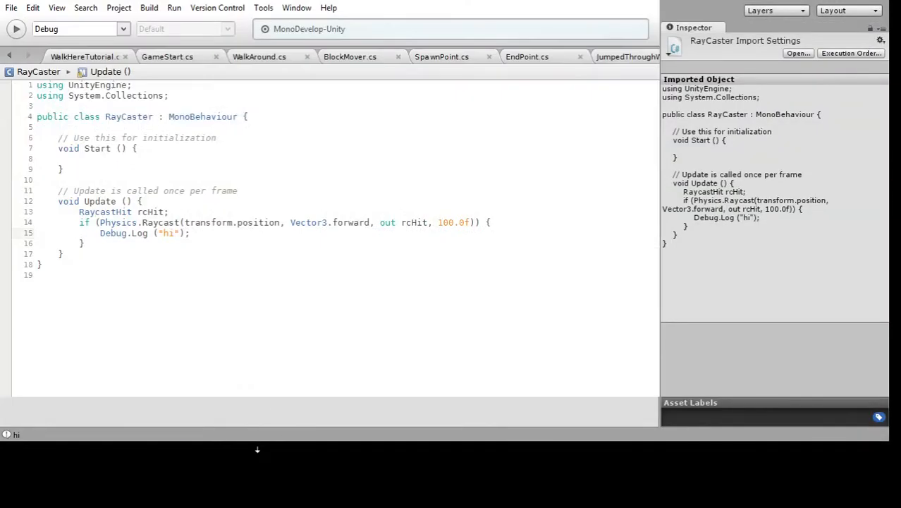
Add a nested if block inside the Raycast check that tests rcHit.collider.gameObject.name == "Wall"
left_click(237, 235)
left_click(496, 222)
key("Return")
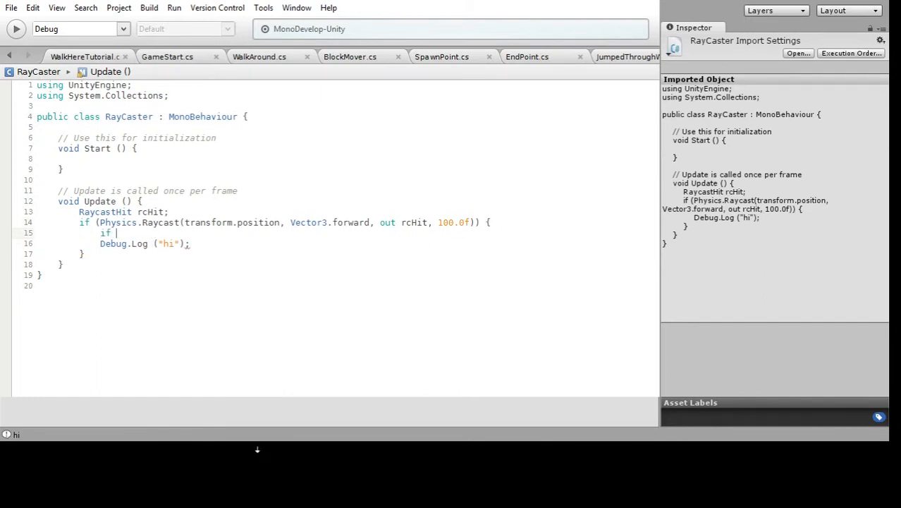
type("if (rcHit.collider")
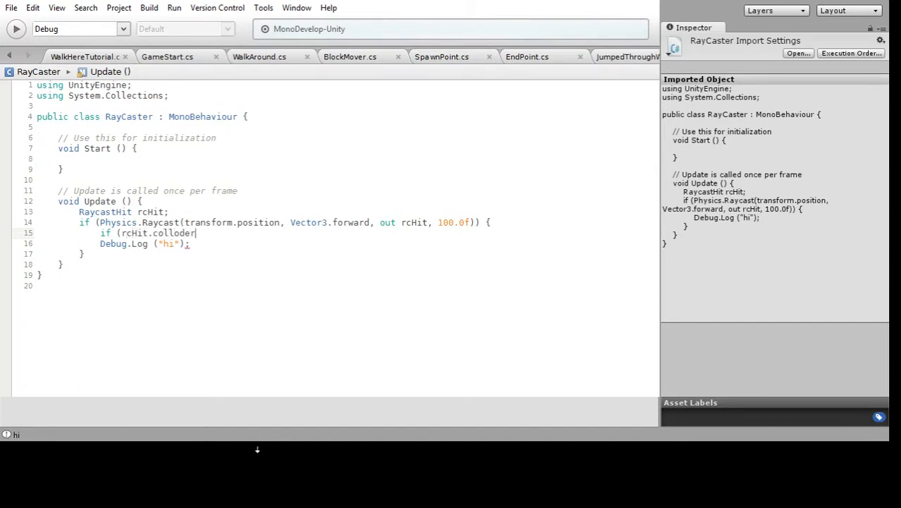
key("BackSpace")
key("BackSpace")
type("it.collider.gameo")
key("Return")
type(".")
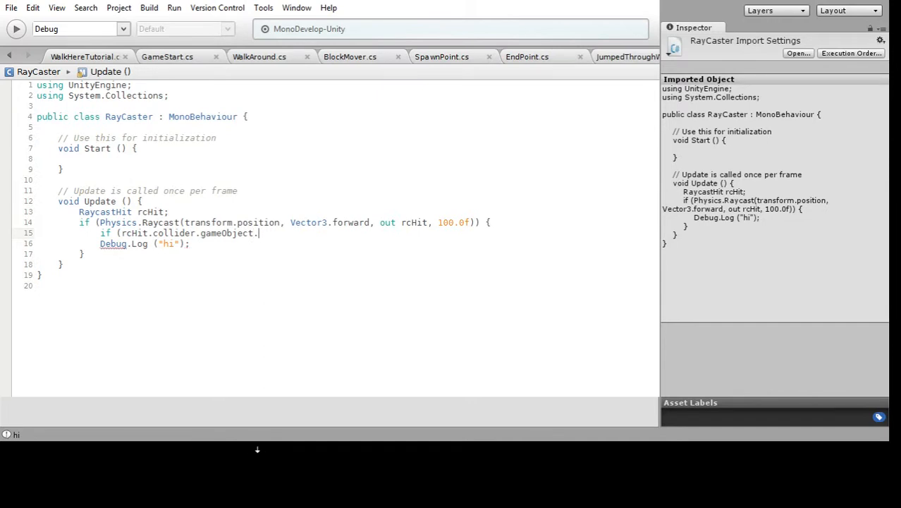
type("name == \"Wall\") {")
key("Return")
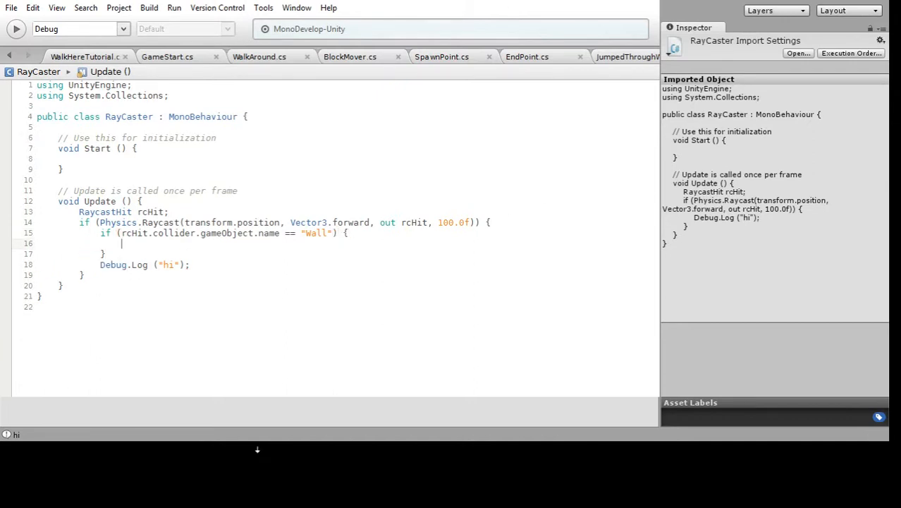
Move the Debug.Log statement into the "Wall" name check and change its message to "Wall hit"
left_click_drag(192, 265, 102, 270)
key("ctrl+c")
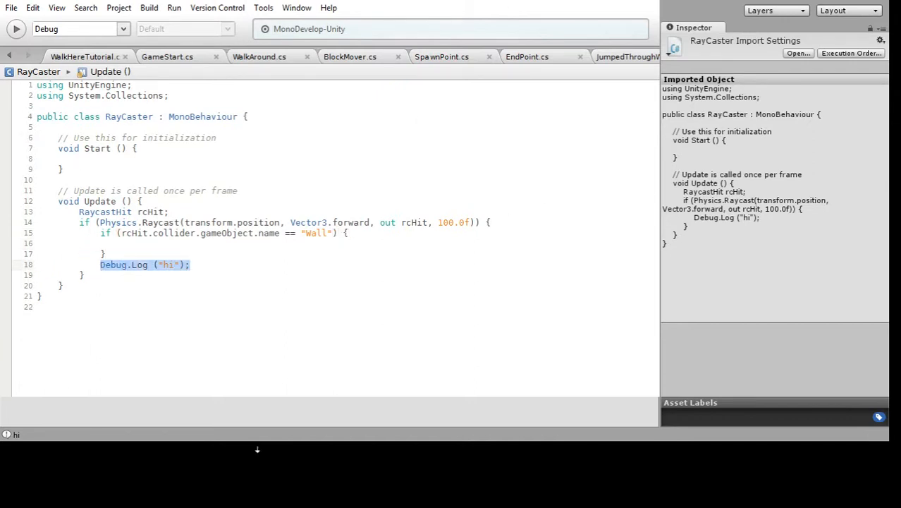
key("BackSpace")
key("BackSpace")
key("BackSpace")
key("BackSpace")
key("BackSpace")
key("BackSpace")
key("BackSpace")
key("BackSpace")
key("BackSpace")
key("BackSpace")
key("BackSpace")
key("BackSpace")
key("BackSpace")
type("Wall\") {")
key("Return")
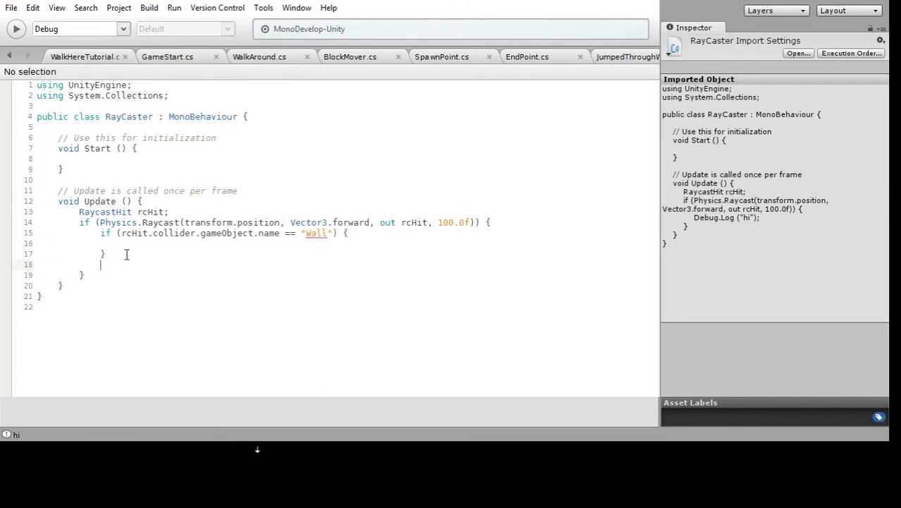
key("ctrl+v")
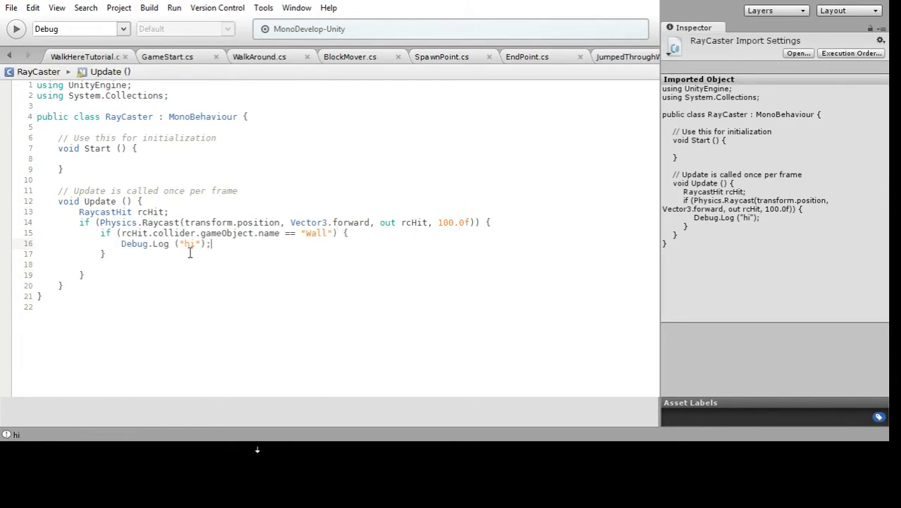
left_click_drag(196, 244, 185, 244)
type("Wall hit")
Set the Raycast distance to 10.0f and save the RayCaster script
left_click(466, 224)
key("BackSpace")
key("BackSpace")
key("BackSpace")
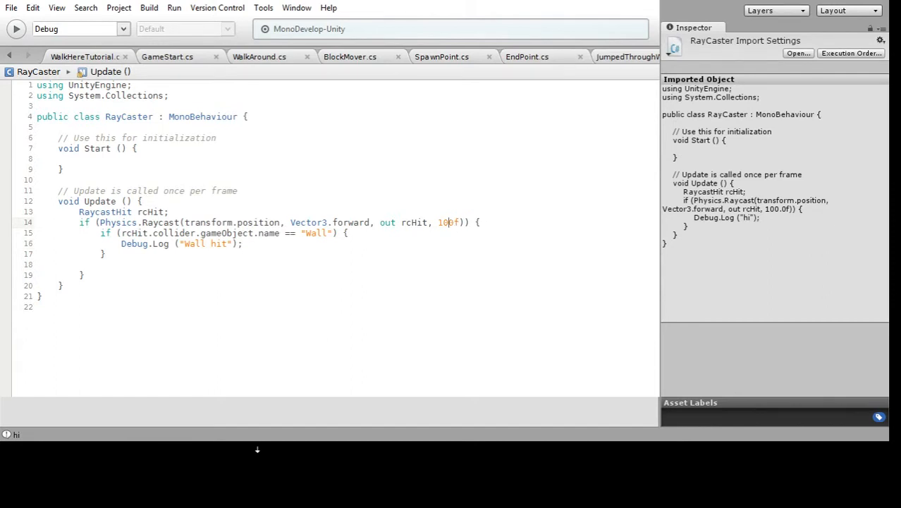
type(".0")
key("ctrl+s")
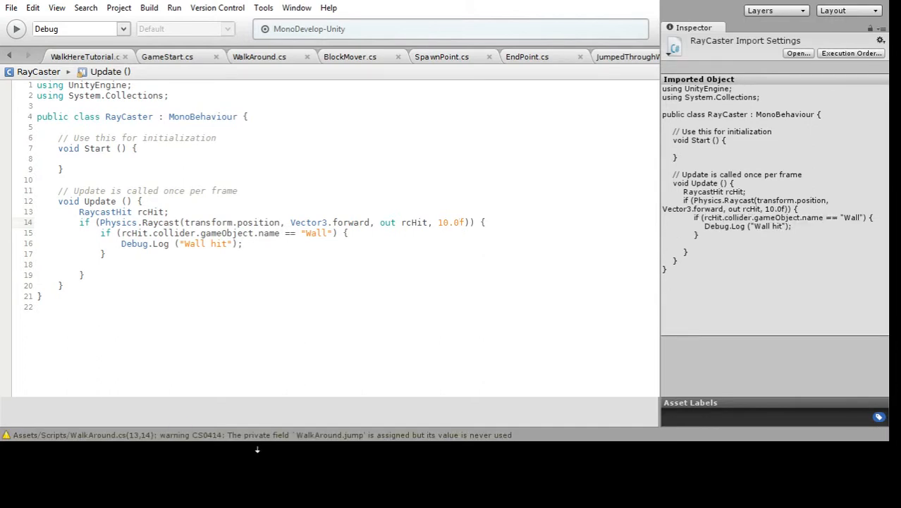
Run the game to test the wall detection message
key("ctrl+p")
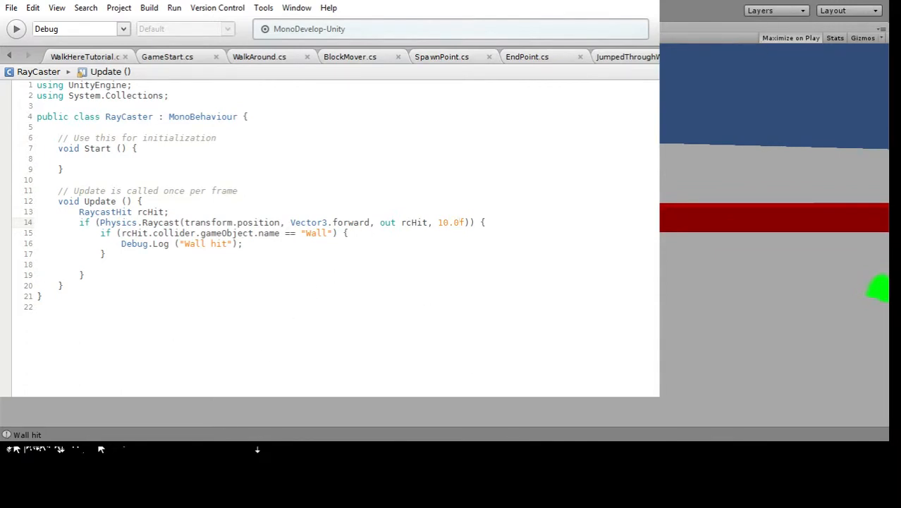
Walk the character back and forth across the red wall in the running game, including a jump, and stop play mode
key("alt+Tab")
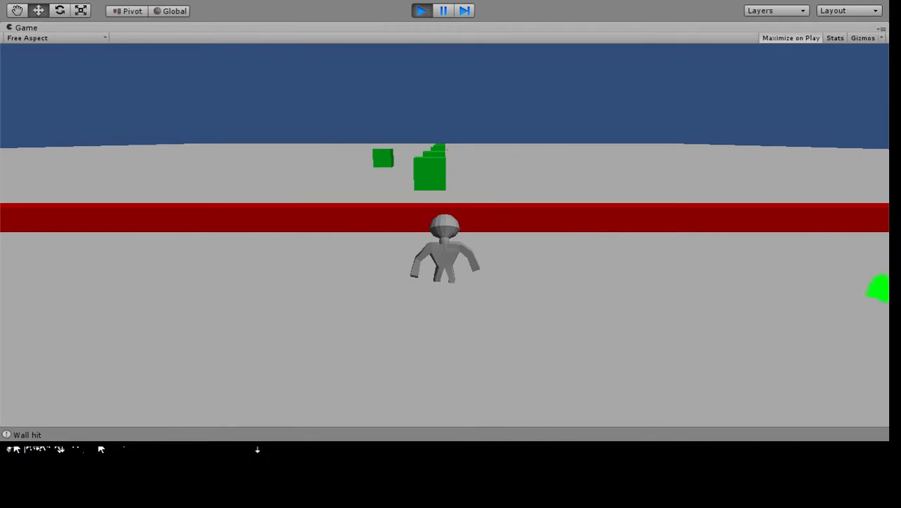
left_click(483, 268)
key("s")
key("d")
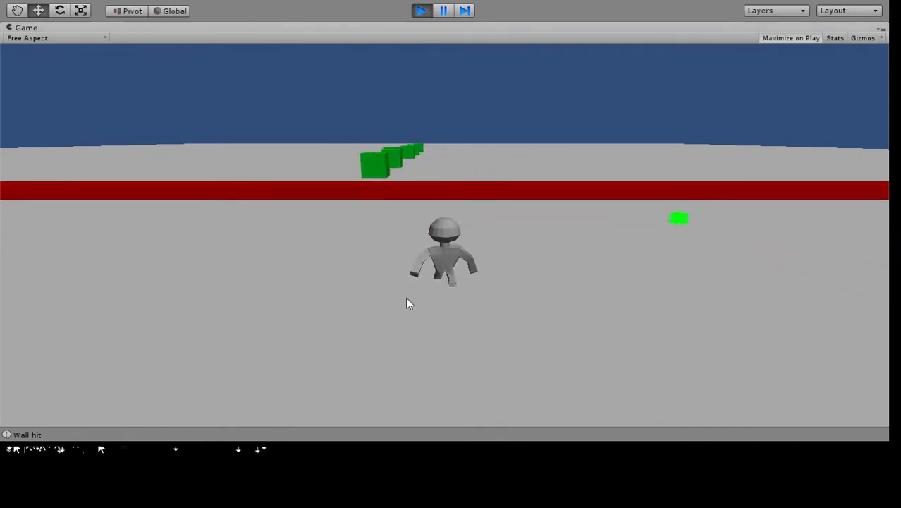
key("a")
key("w")
key("space")
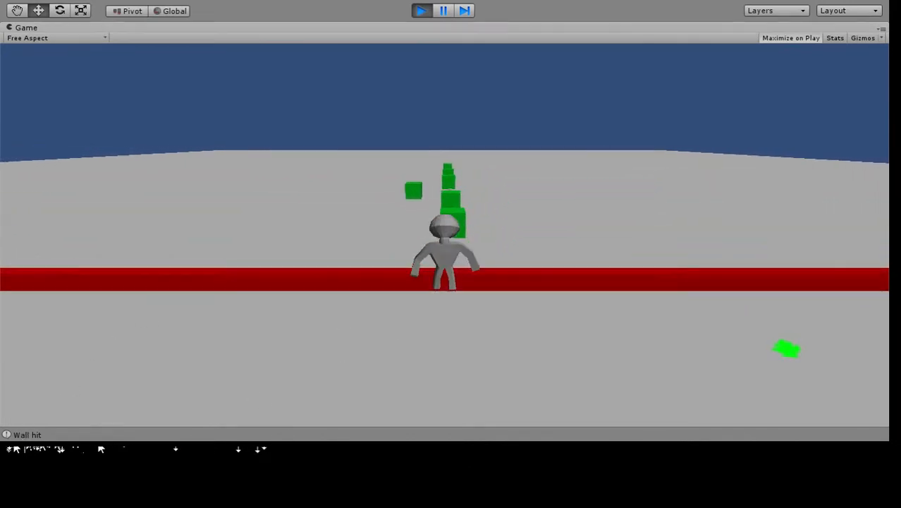
key("s")
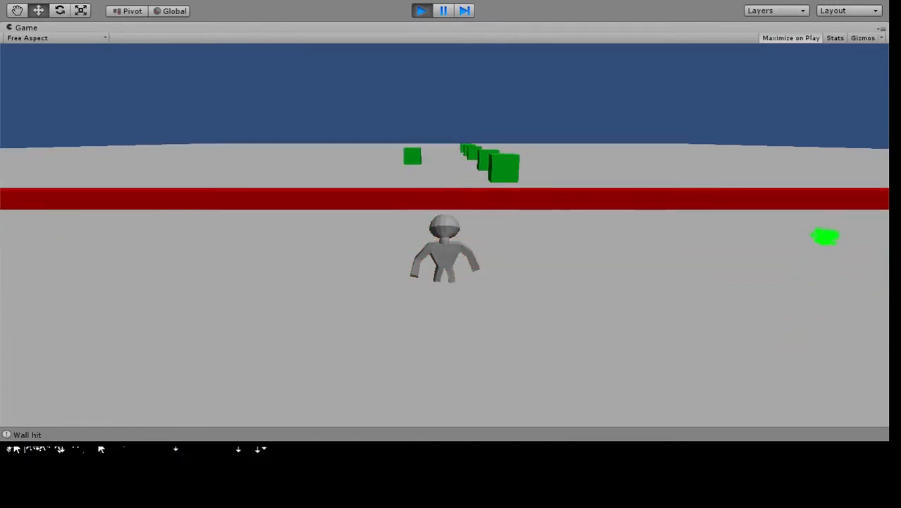
key("w")
key("w")
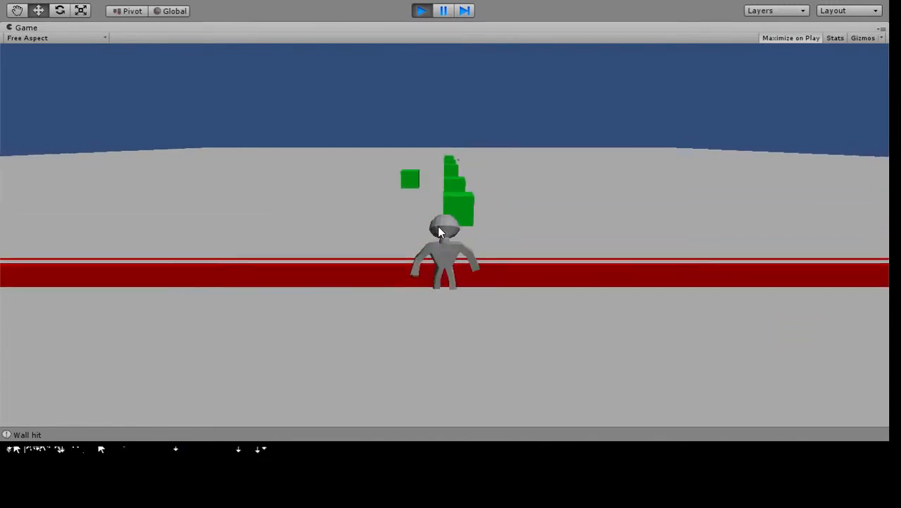
key("s")
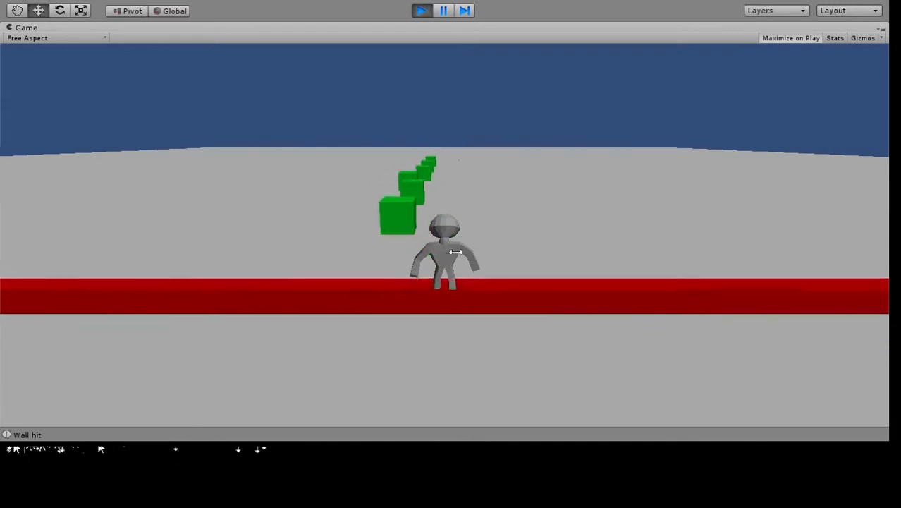
key("d")
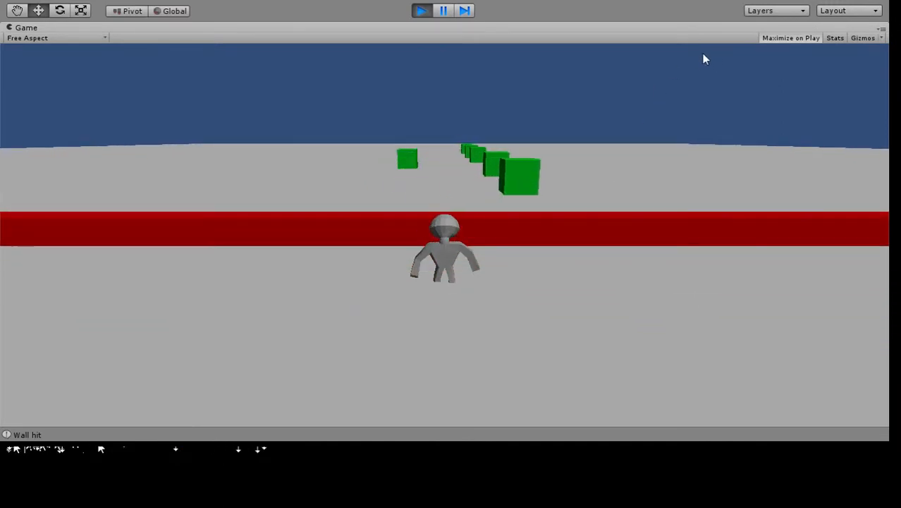
key("w")
key("s")
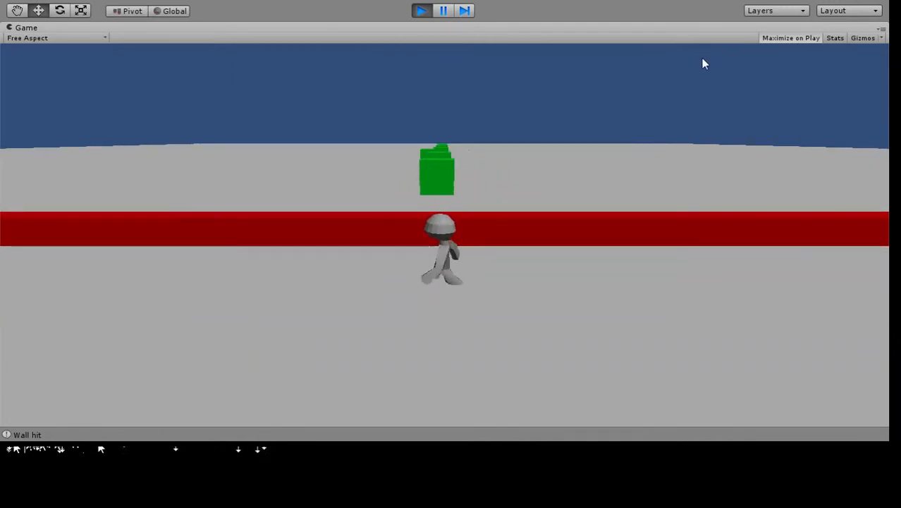
key("w")
key("w")
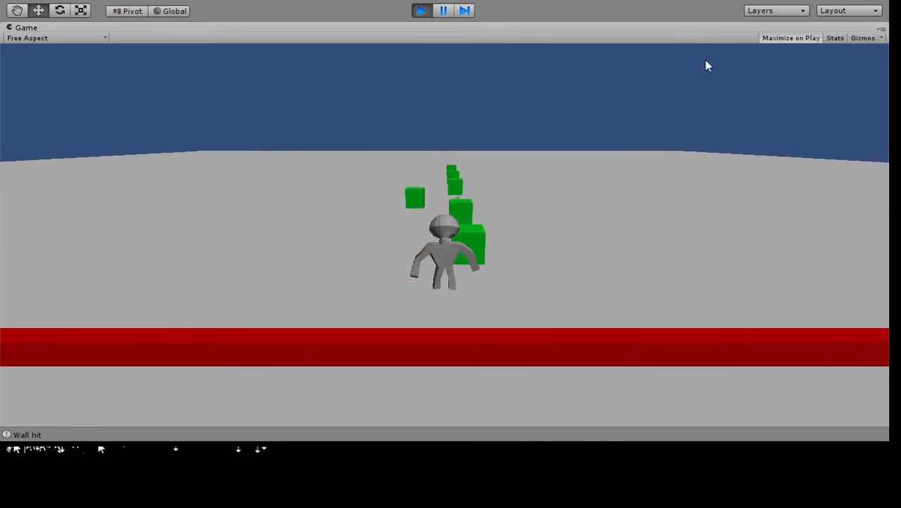
left_click(421, 10)
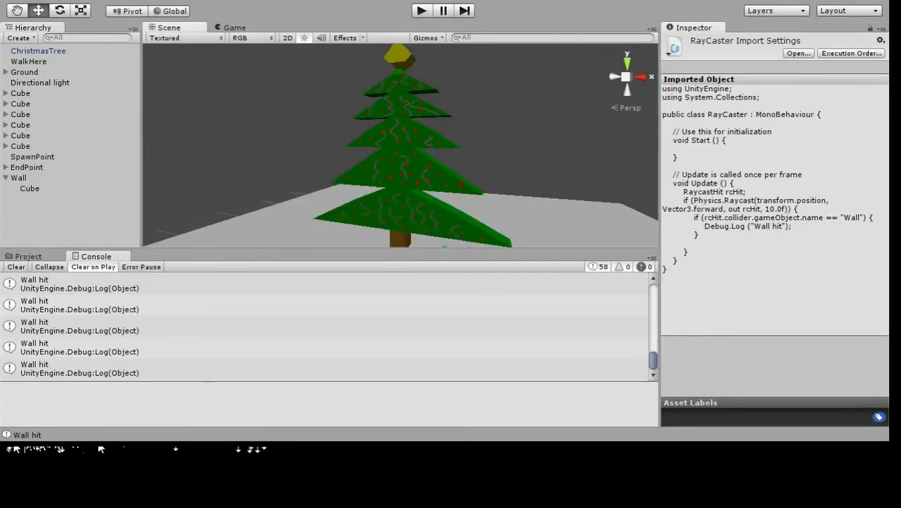
key("alt+Tab")
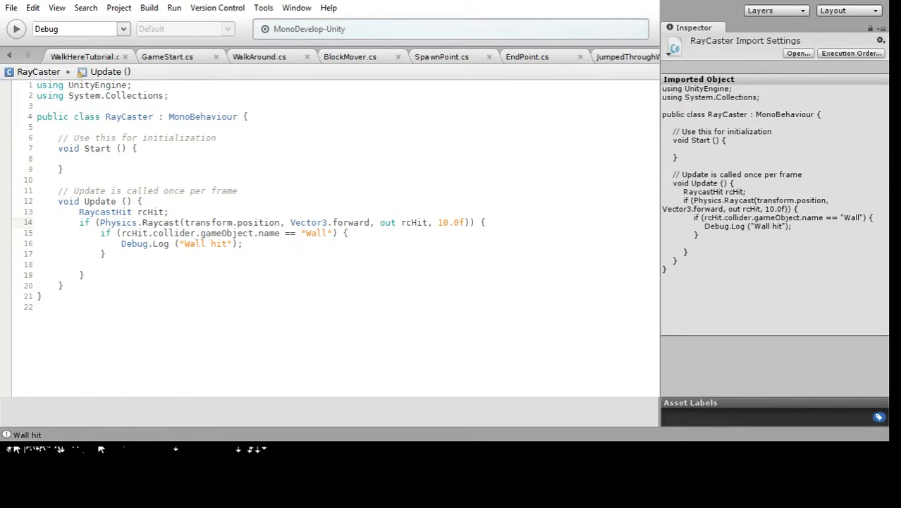
left_click_drag(251, 246, 122, 245)
type("Draw")
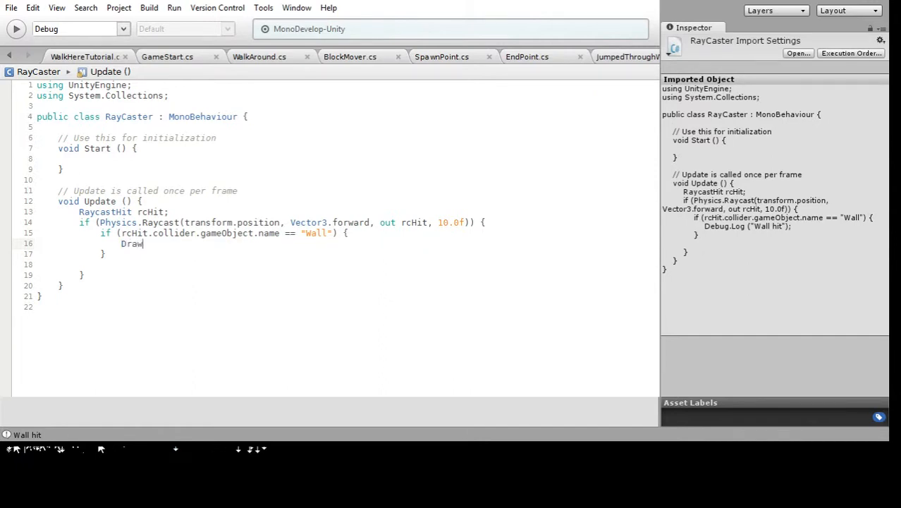
type("Line")
key("BackSpace")
key("BackSpace")
key("BackSpace")
key("BackSpace")
key("BackSpace")
key("BackSpace")
key("BackSpace")
key("BackSpace")
type("DrawLi")
key("ctrl+z")
key("ctrl+z")
key("ctrl+z")
key("ctrl+z")
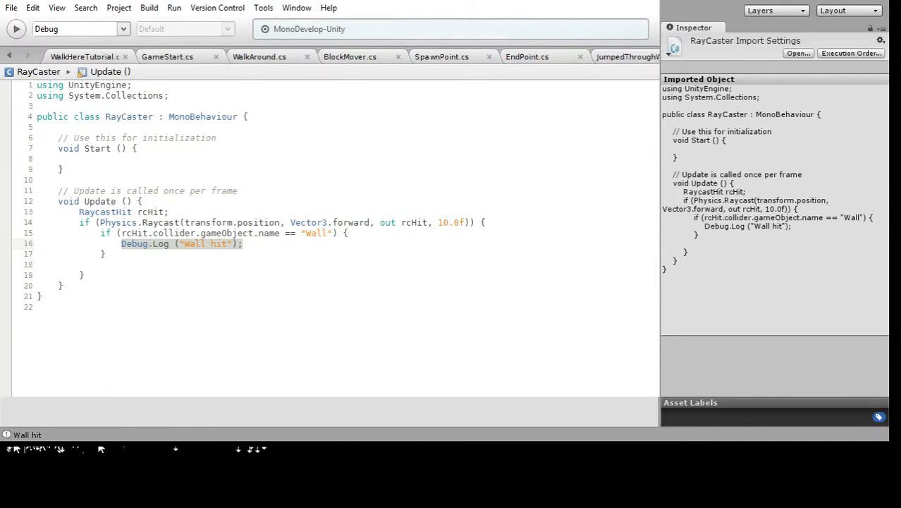
left_click(366, 300)
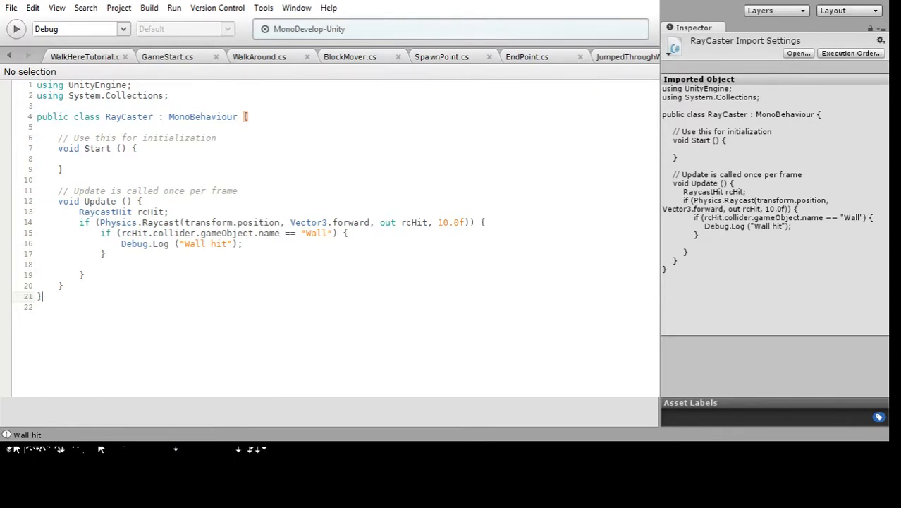
key("alt+Tab")
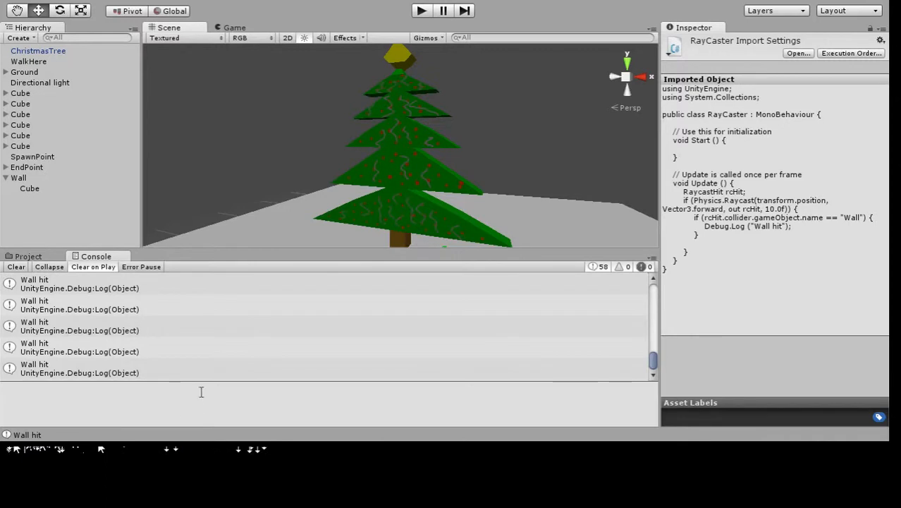
Select the Karate font in the project's Fonts folder to view its import settings
left_click(31, 257)
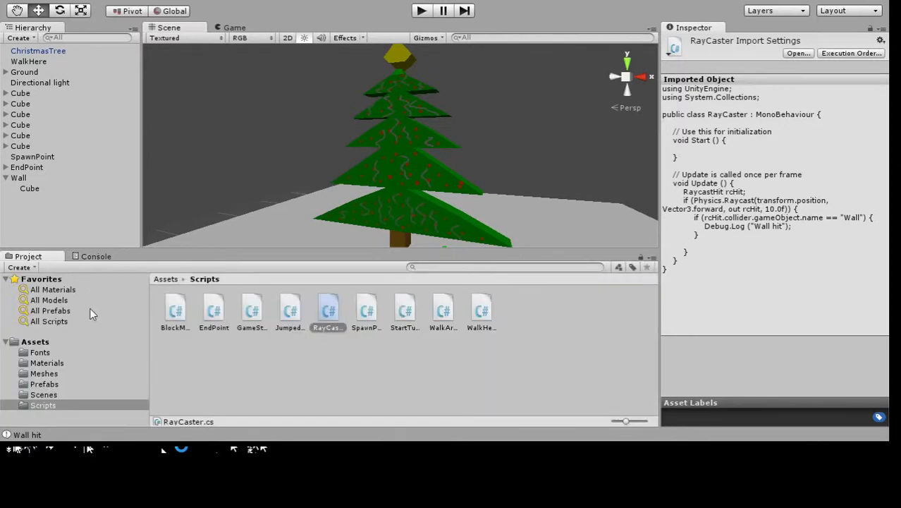
left_click(44, 353)
left_click(173, 311)
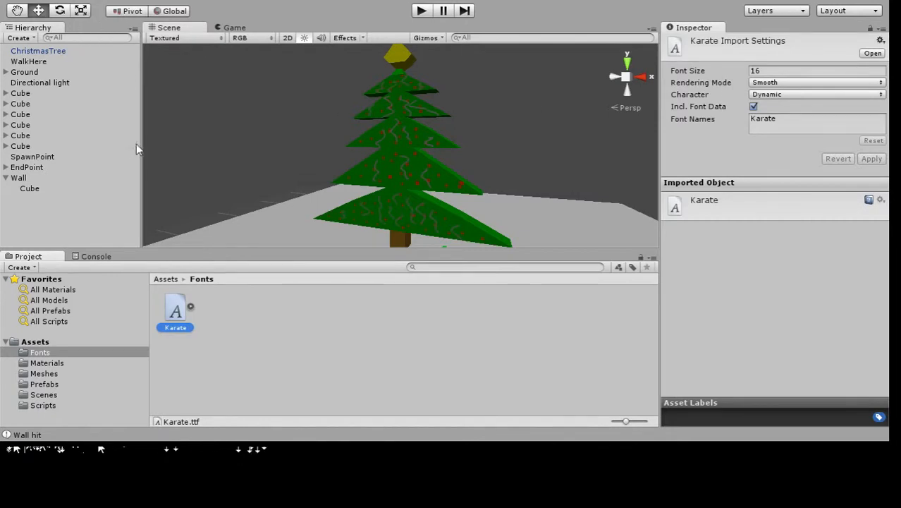
Frame the WalkHere object in the scene and examine its GUIText component settings
scroll(275, 194, "down", 10)
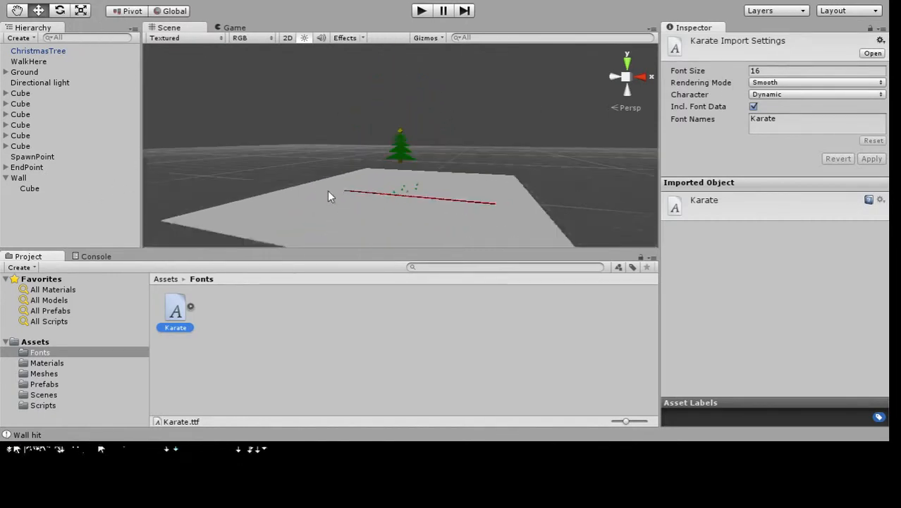
scroll(360, 173, "up", 5)
left_click_drag(342, 137, 533, 217, "alt")
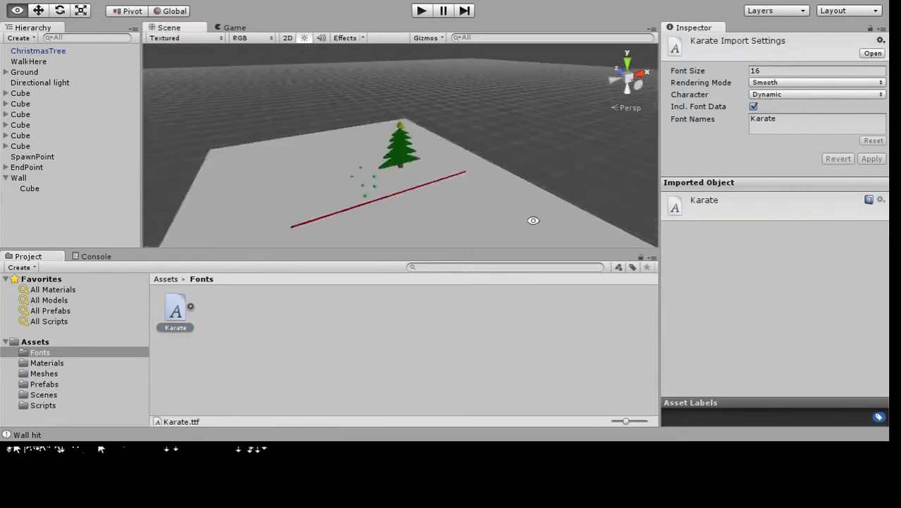
left_click(32, 61)
key("f")
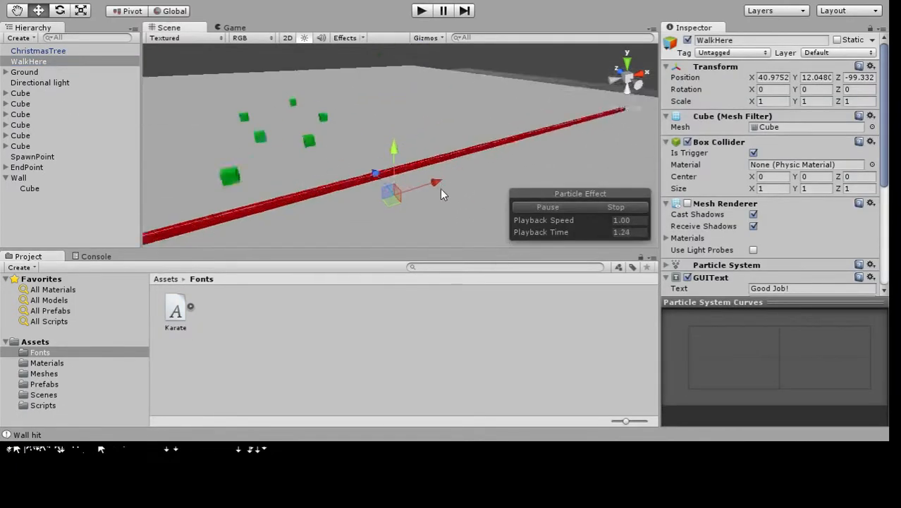
left_click_drag(459, 177, 297, 85, "alt")
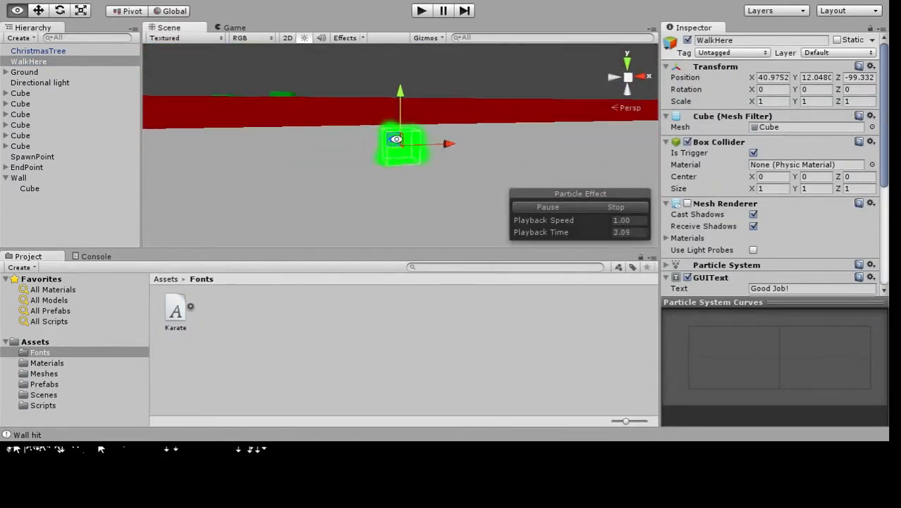
scroll(753, 175, "down", 5)
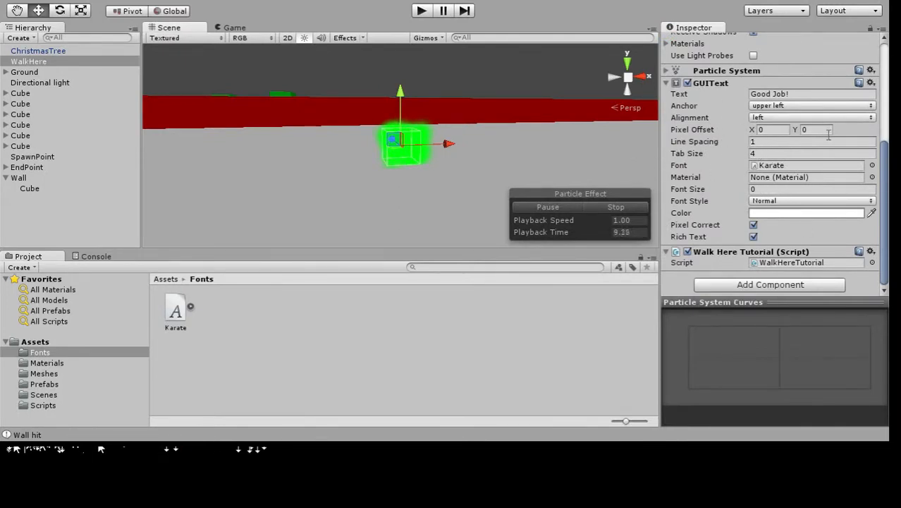
left_click_drag(452, 72, 223, 156, "alt")
Open the Start Page scene from the Scenes folder and the GameStart script attached to its Main Camera
left_click(65, 341)
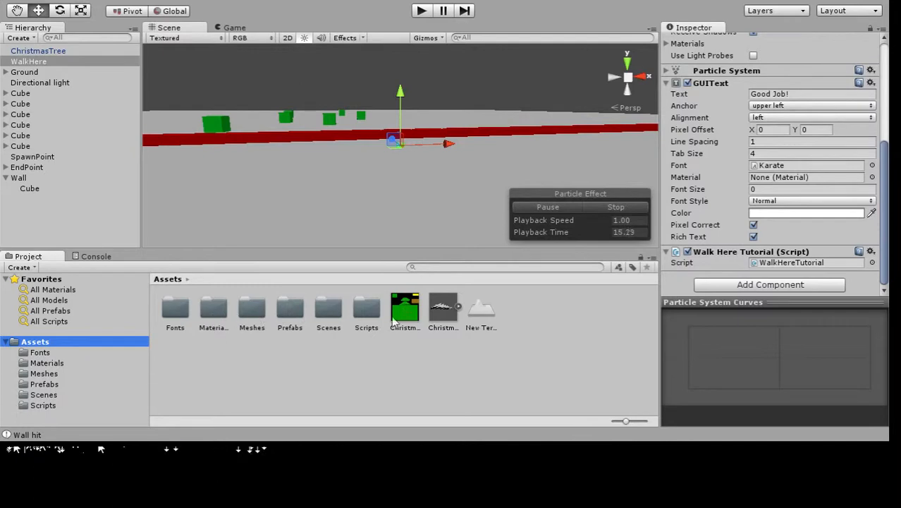
double_click(331, 311)
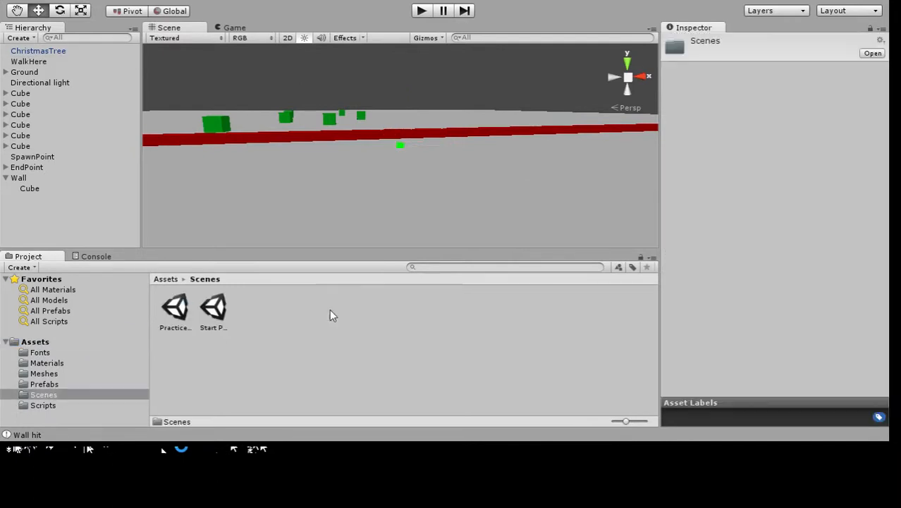
left_click(220, 311)
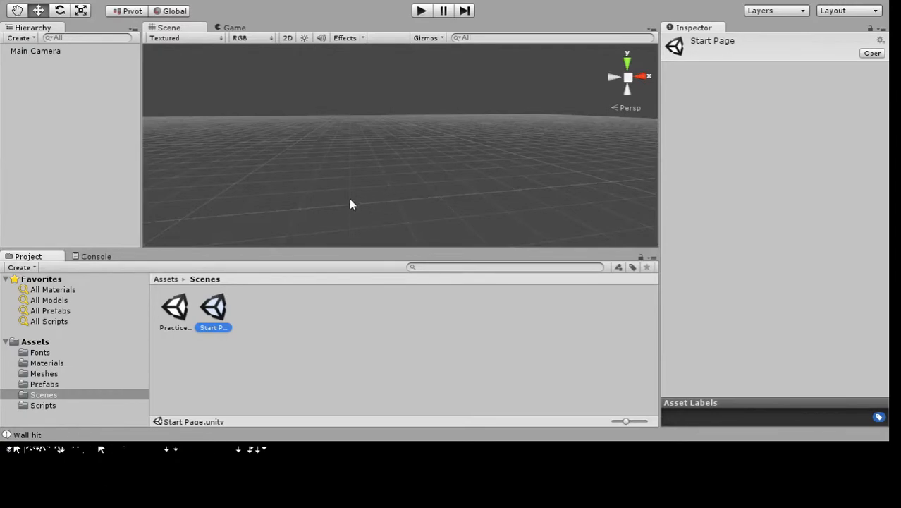
left_click(45, 50)
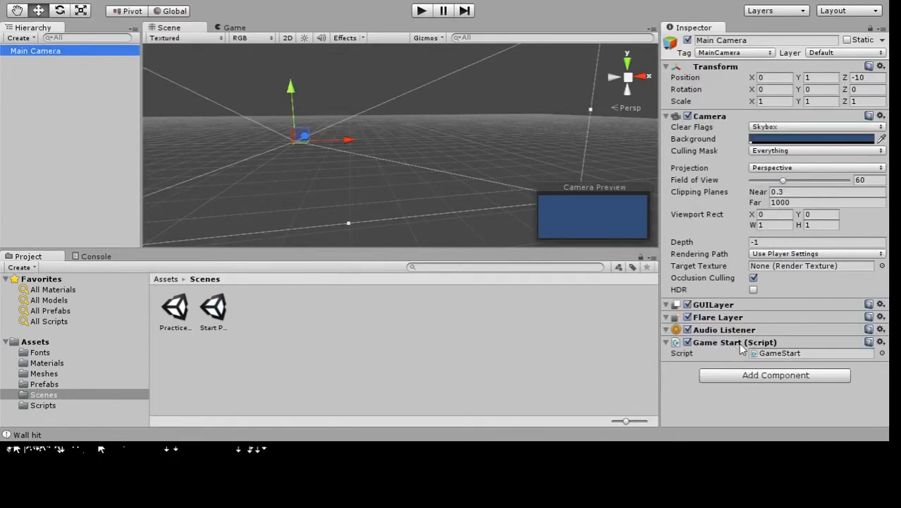
left_click(790, 352)
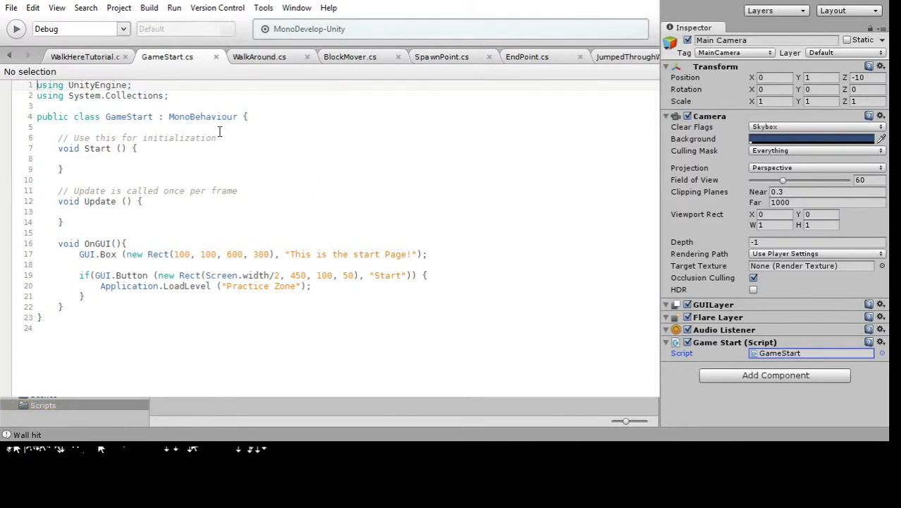
Declare a public GUIStyle field named guiStyle at the start of the GameStart class
left_click(246, 124)
key("Return")
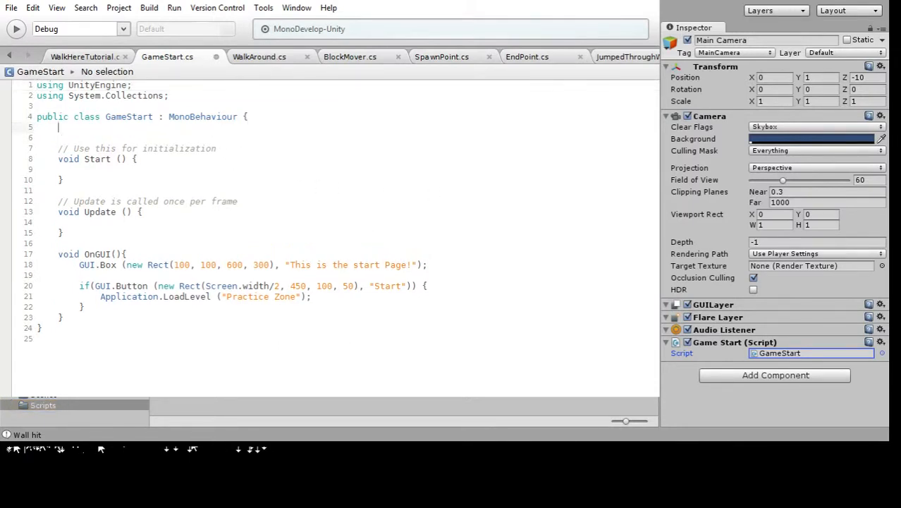
key("Return")
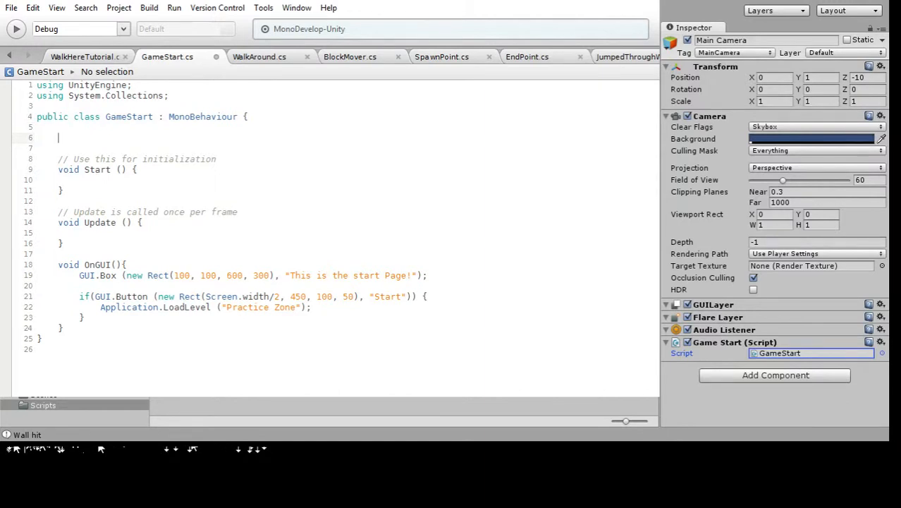
type("GUIStyle guiS")
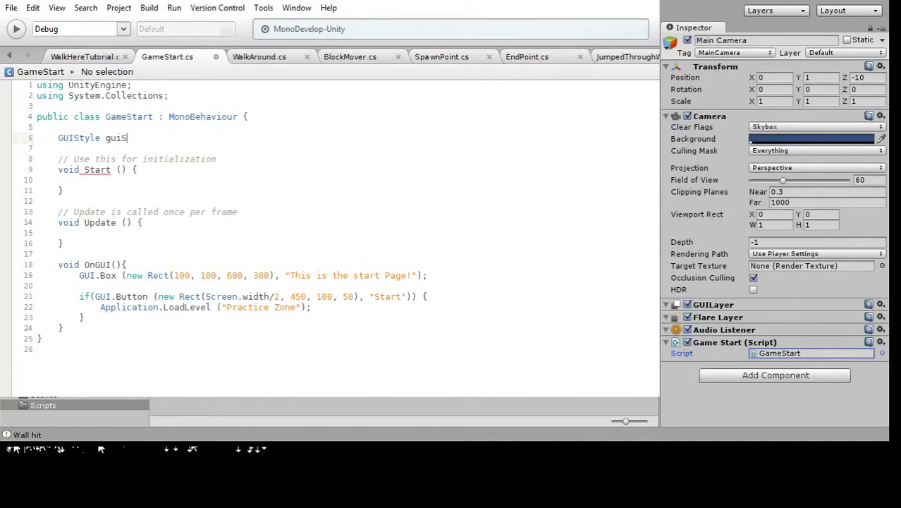
type("tyle;")
left_click(59, 138)
type("pub;lic")
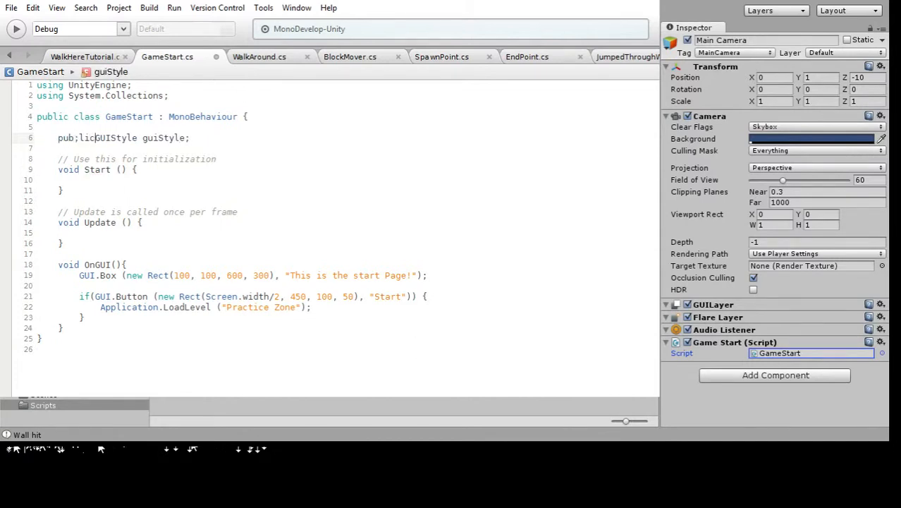
key("Left")
key("Left")
key("Left")
key("BackSpace")
key("Right")
key("Right")
key("Right")
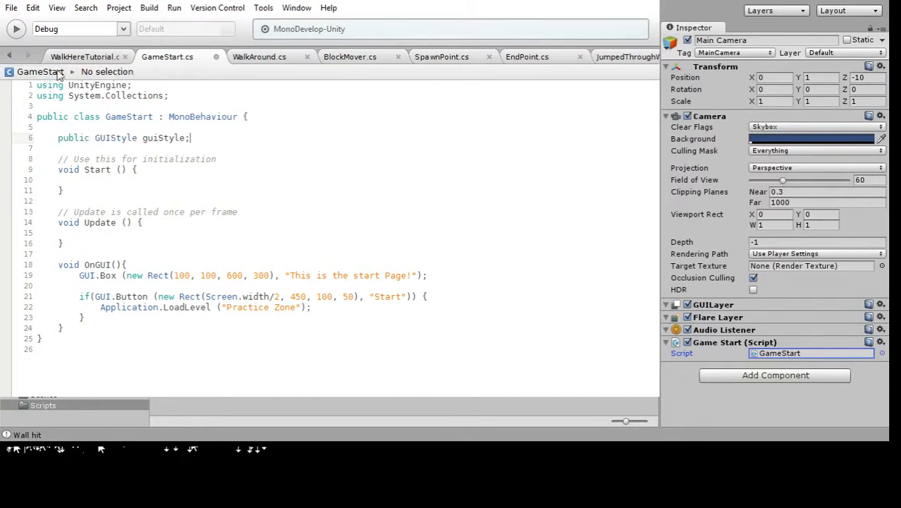
key("End")
Switch to Unity and assign the Karate font from the Fonts folder as the Gui Style font in the Game Start component
key("alt+Tab")
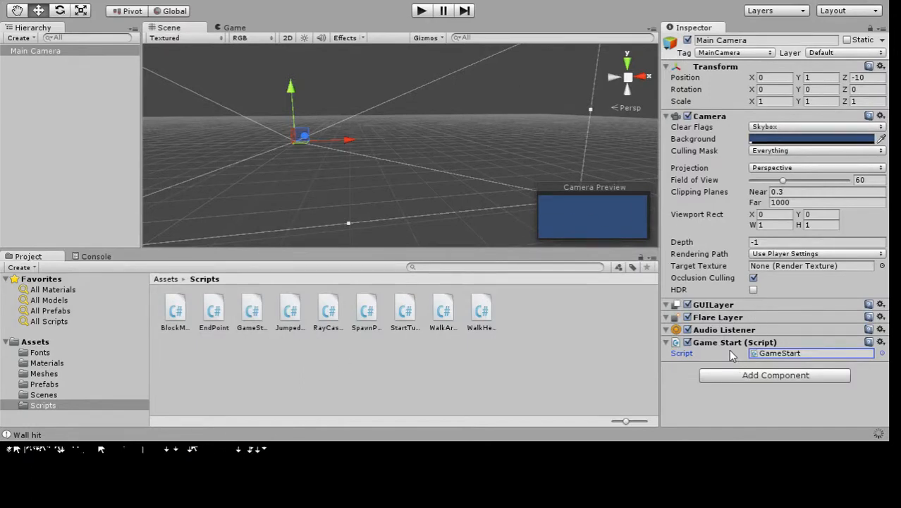
scroll(755, 233, "down", 5)
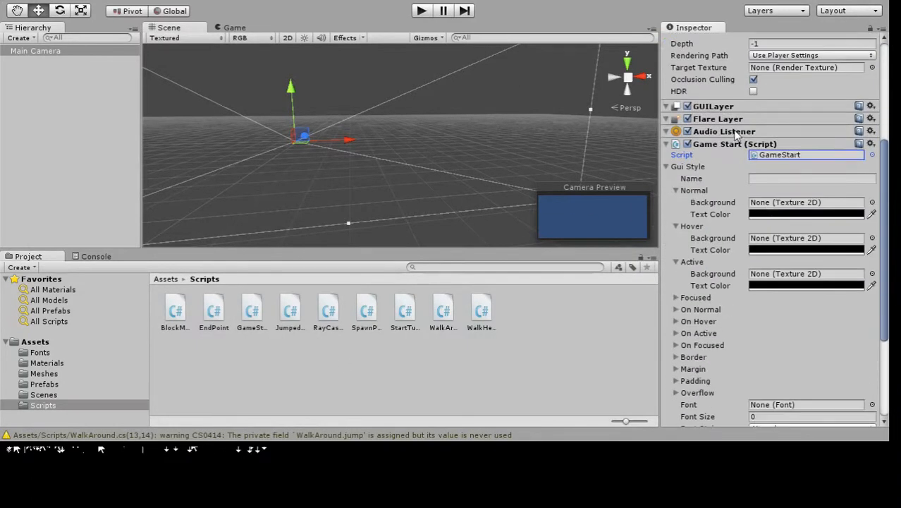
scroll(740, 169, "down", 2)
scroll(748, 313, "down", 3)
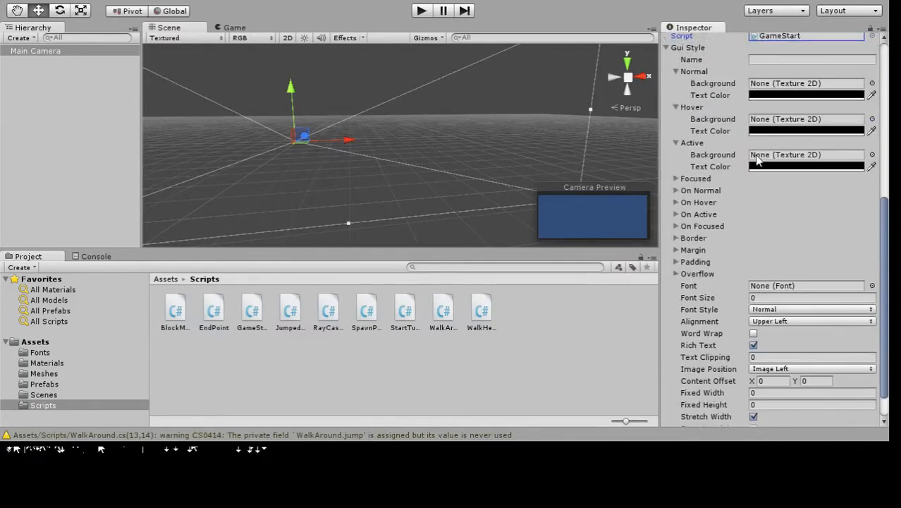
scroll(747, 313, "up", 5)
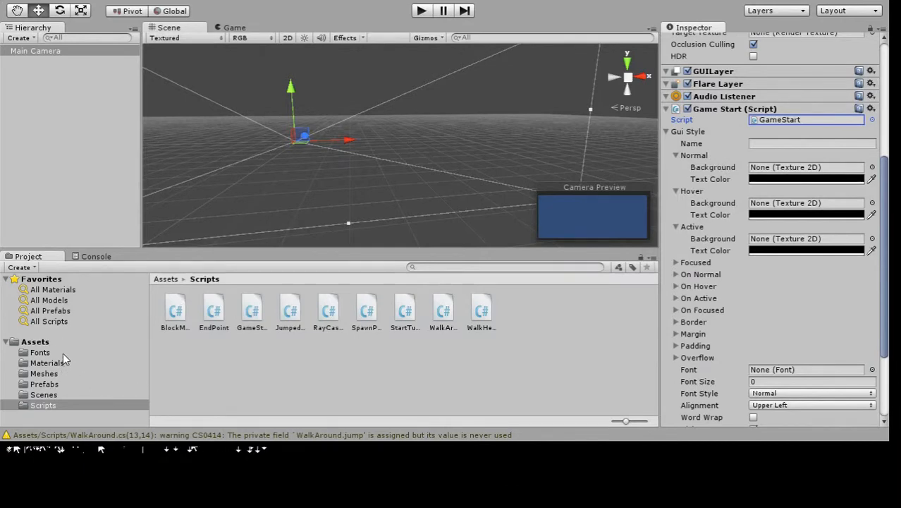
left_click(90, 350)
left_click_drag(175, 311, 783, 368)
scroll(785, 374, "down", 3)
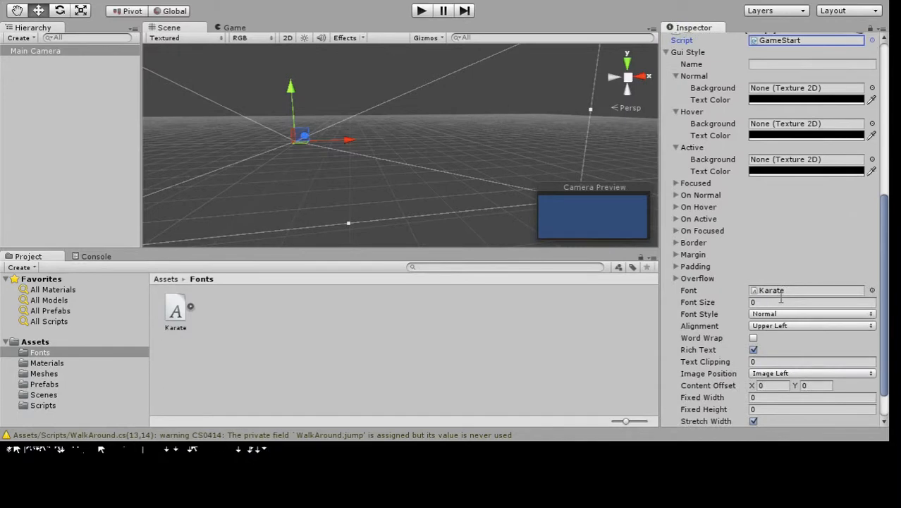
Set the Gui Style's font size to 20 in the Game Start component
left_click(778, 302)
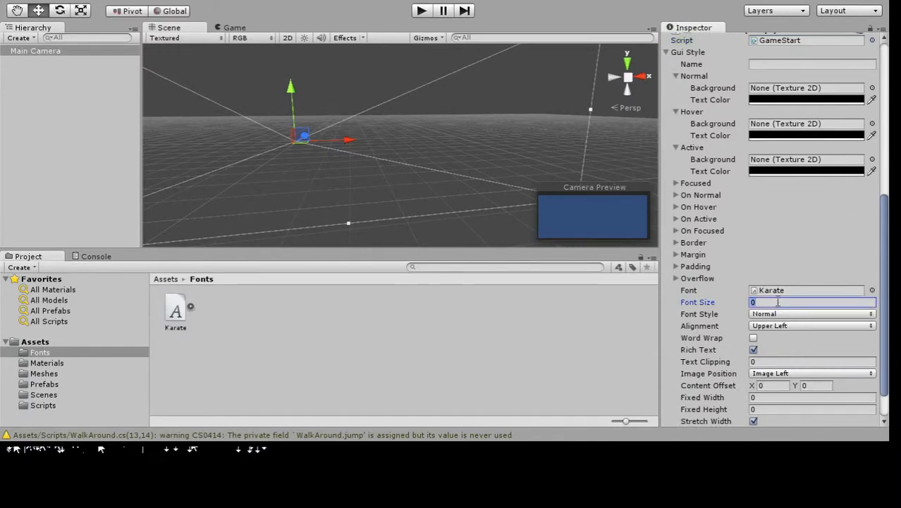
type("20")
left_click(787, 207)
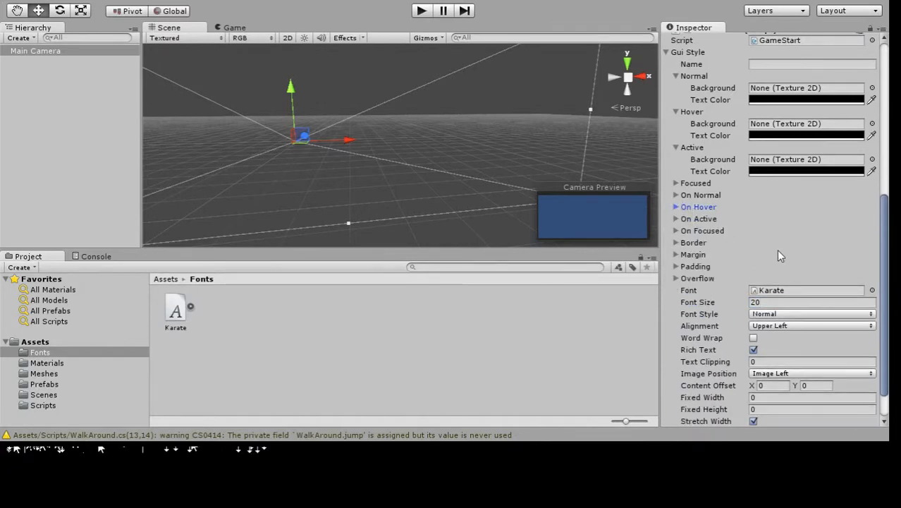
Examine the Gui Style's state settings, expanding On Normal and checking which background textures can be chosen
scroll(777, 249, "up", 5)
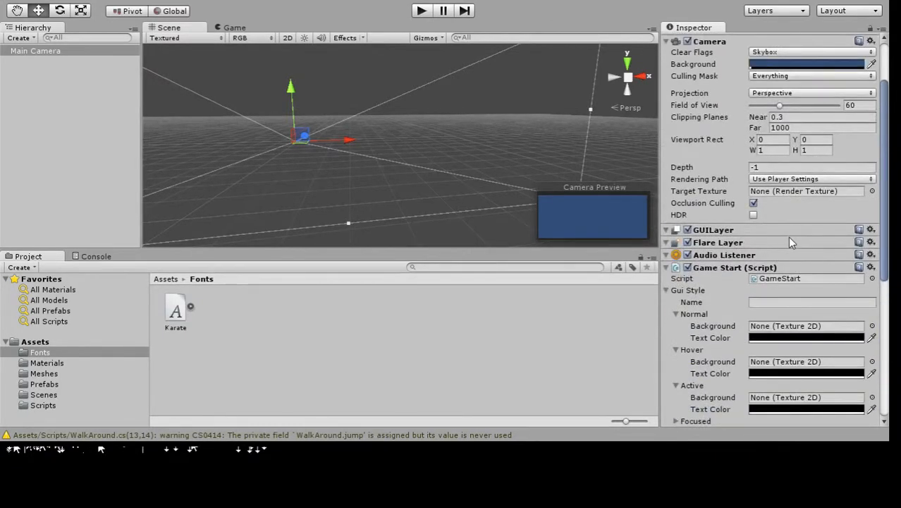
scroll(778, 241, "down", 3)
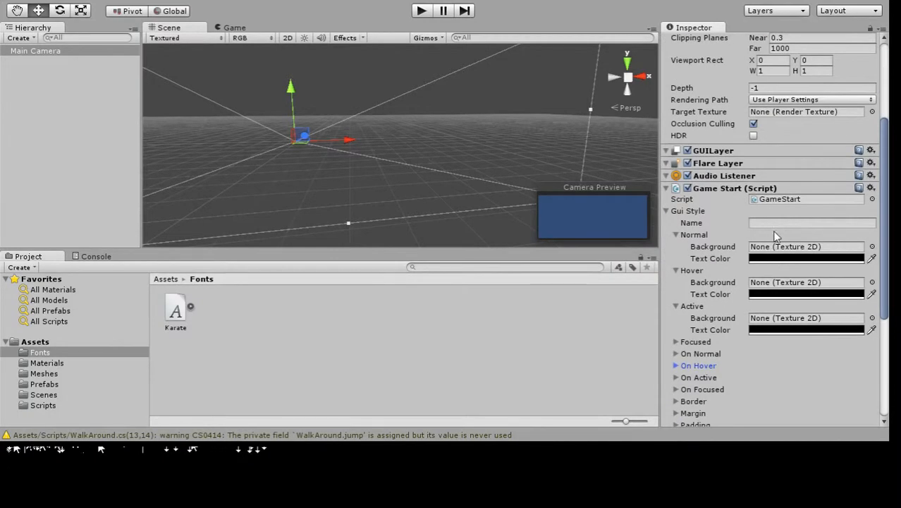
scroll(779, 246, "down", 3)
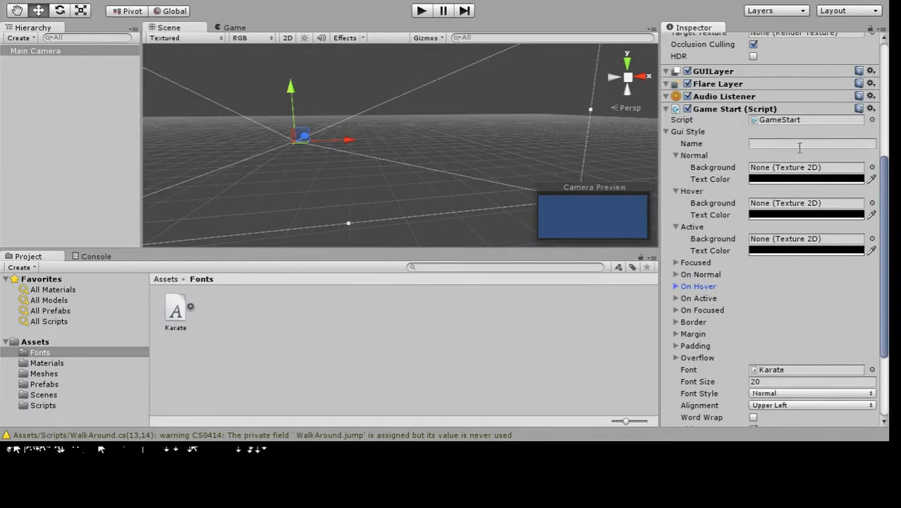
left_click(681, 276)
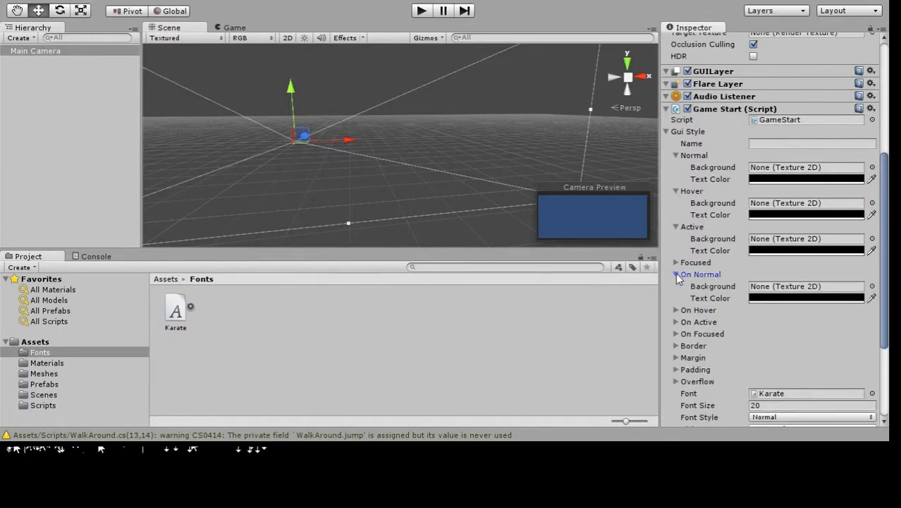
scroll(747, 120, "down", 3)
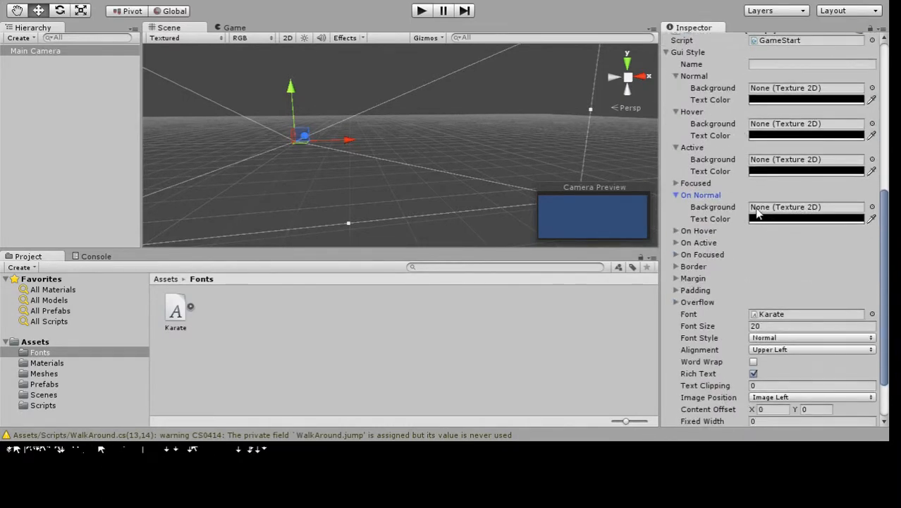
left_click(871, 206)
key("Right")
key("Left")
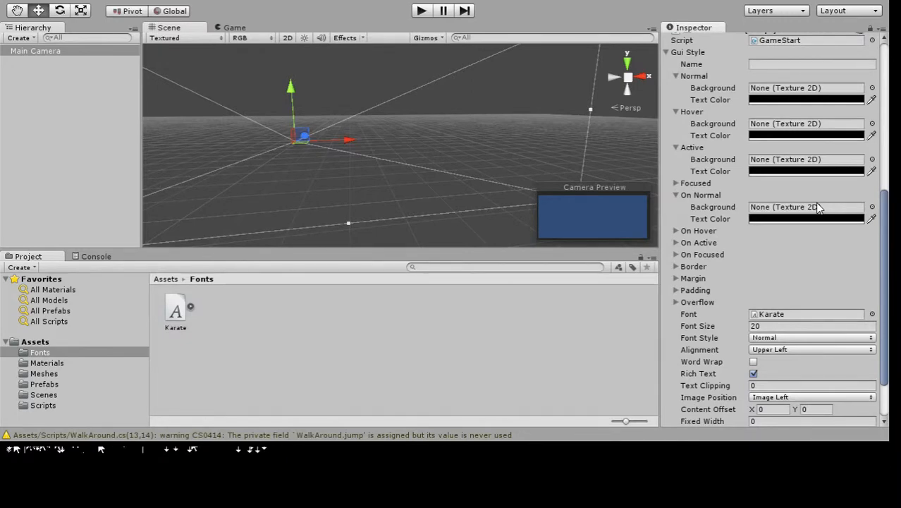
scroll(806, 259, "up", 8)
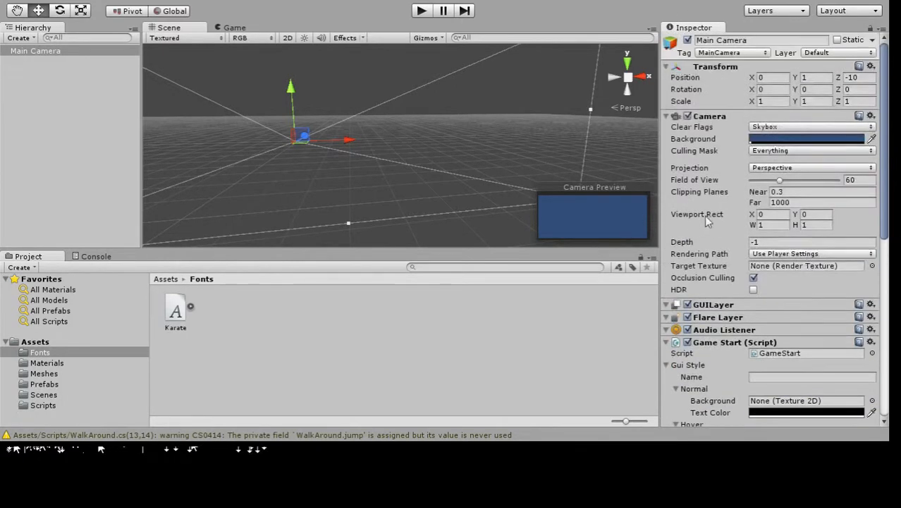
scroll(740, 218, "down", 9)
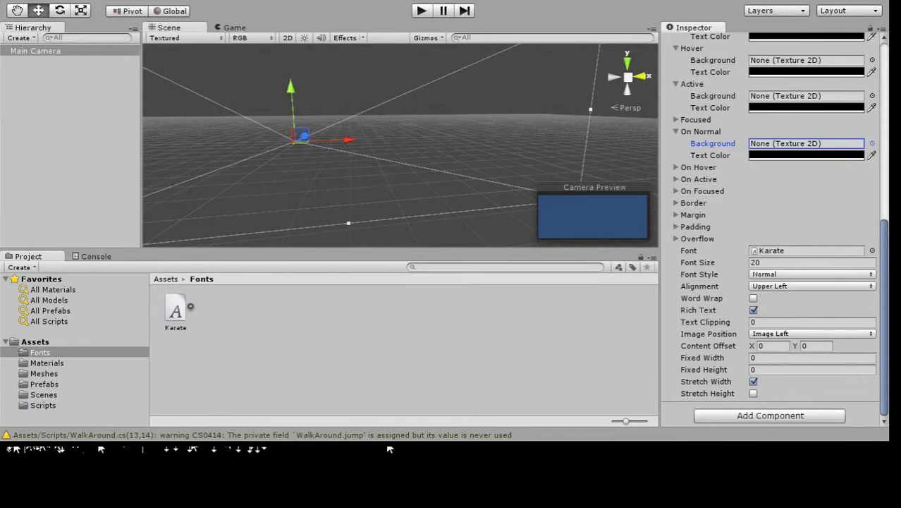
Switch to MonoDevelop, pass guiStyle as the last argument of the Start GUI.Button call in OnGUI, and save the script
key("alt+Tab")
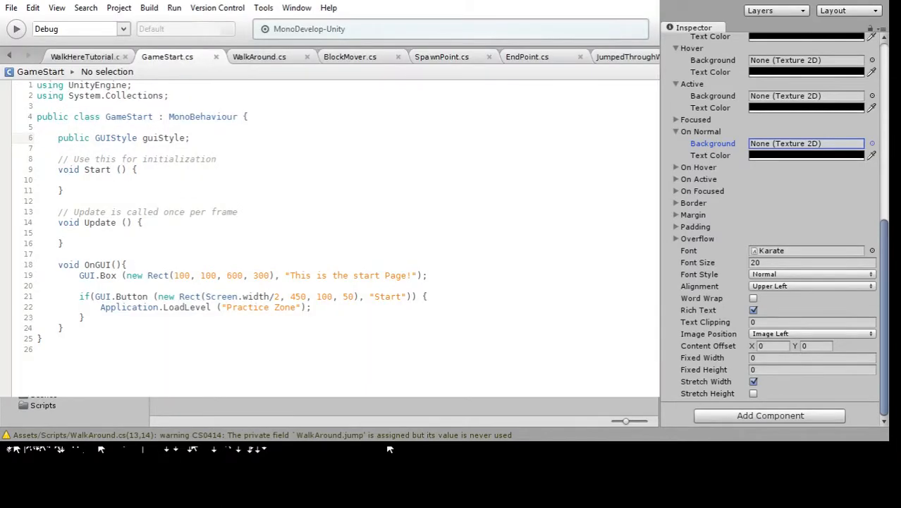
left_click(367, 274)
left_click(109, 129)
left_click(181, 296)
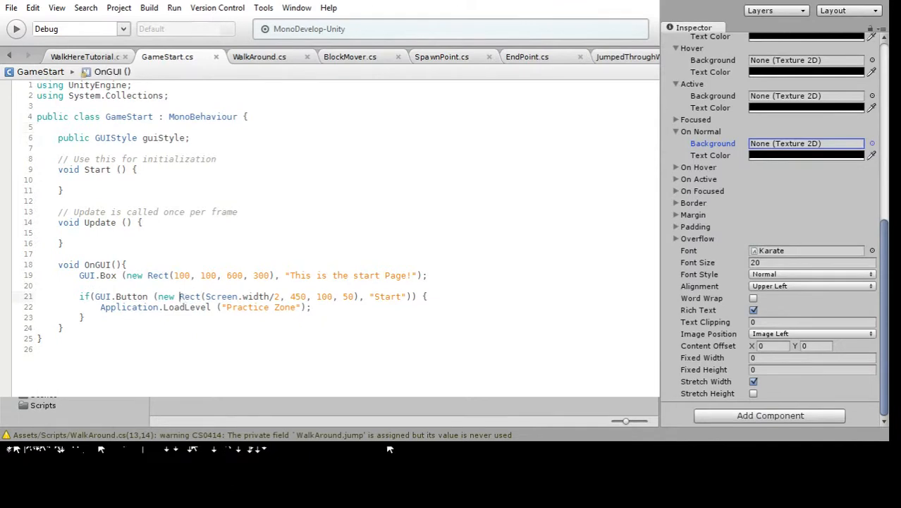
left_click(407, 296)
type(", guiStyle")
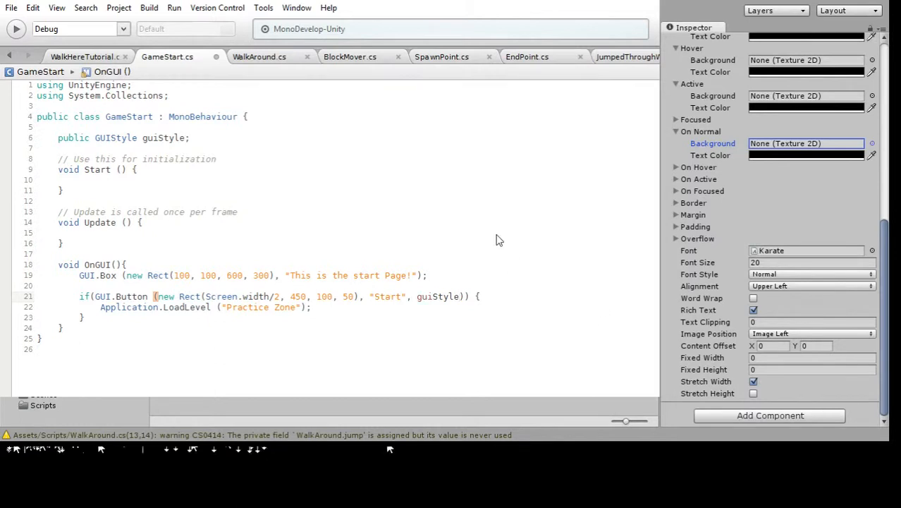
left_click(479, 167)
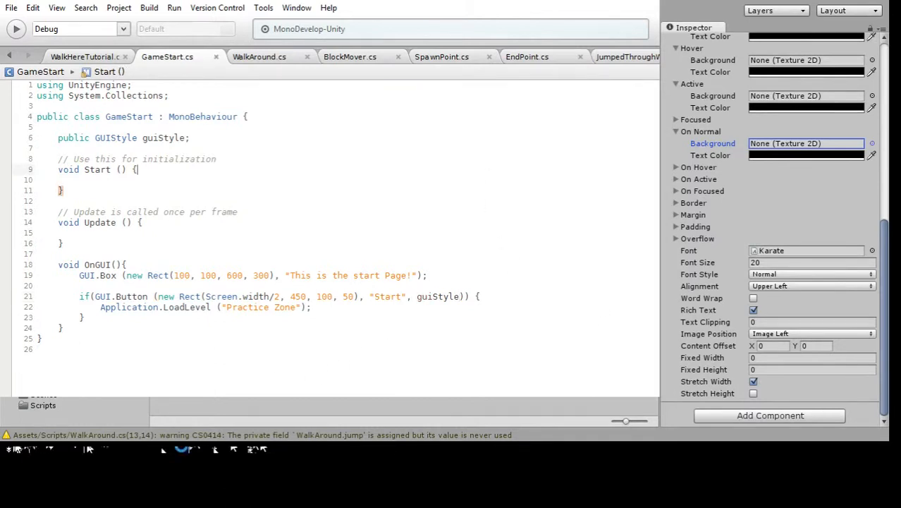
Switch to Unity, play the Start Page scene to check the Start button's style, and review the Gui Style settings
key("alt+Tab")
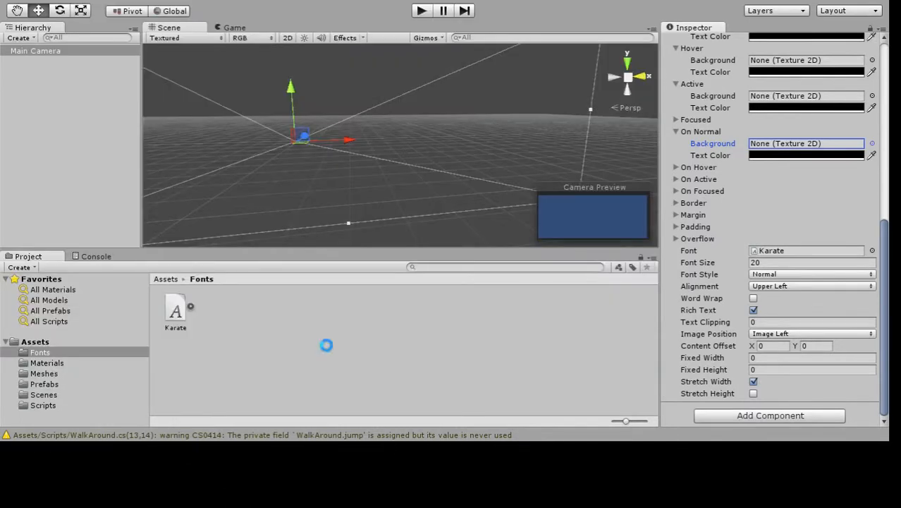
left_click(58, 53)
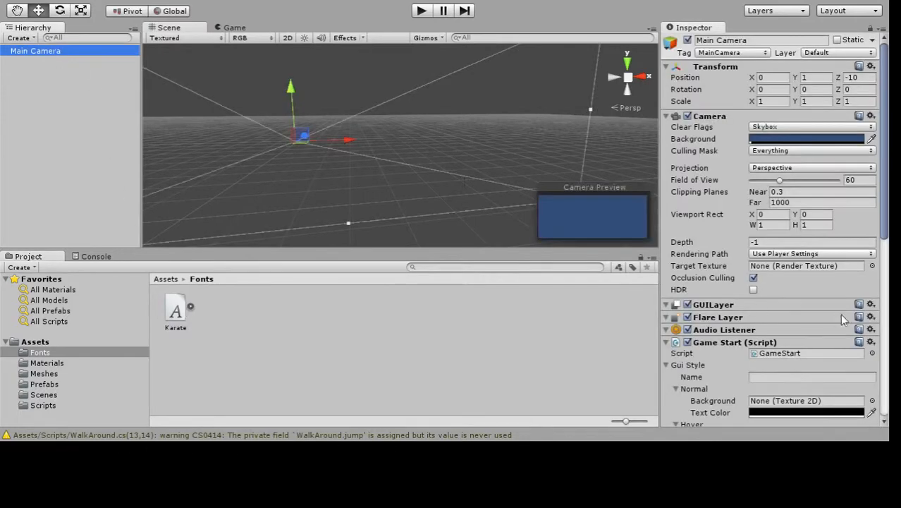
scroll(793, 310, "down", 3)
left_click(420, 10)
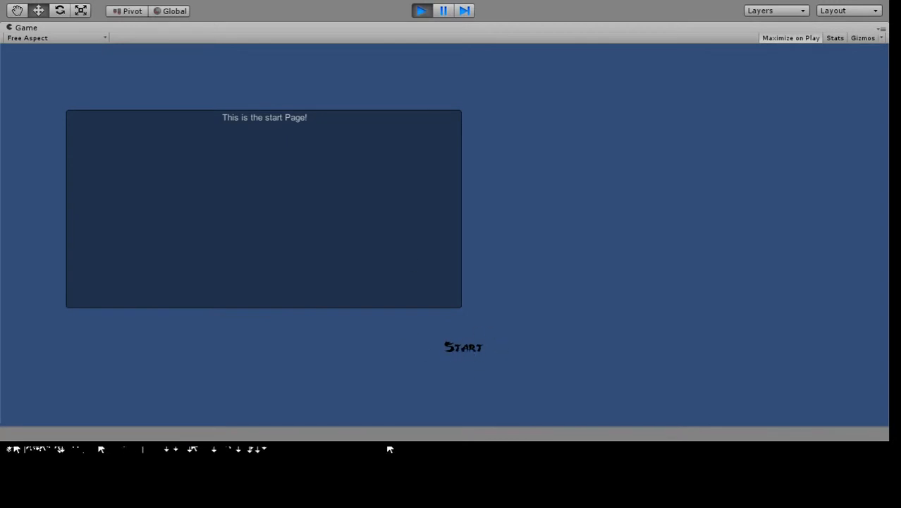
left_click(421, 12)
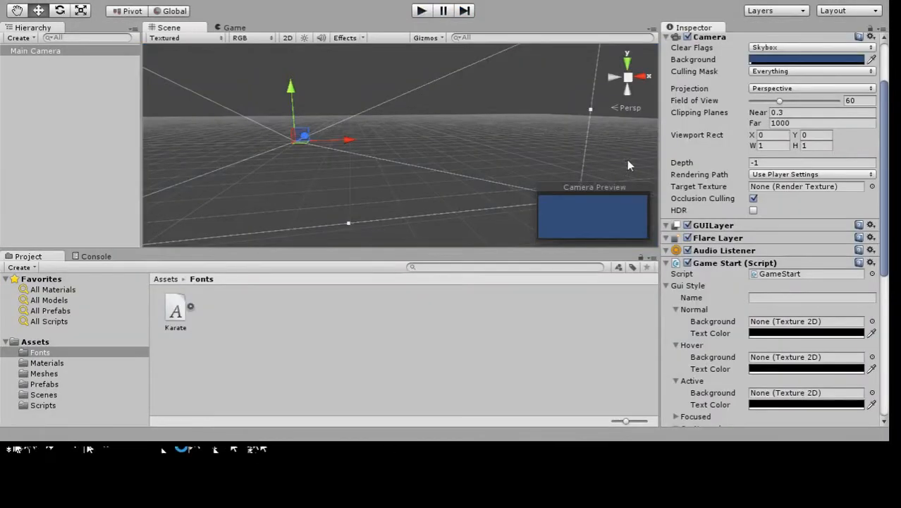
scroll(729, 202, "up", 2)
scroll(734, 201, "down", 6)
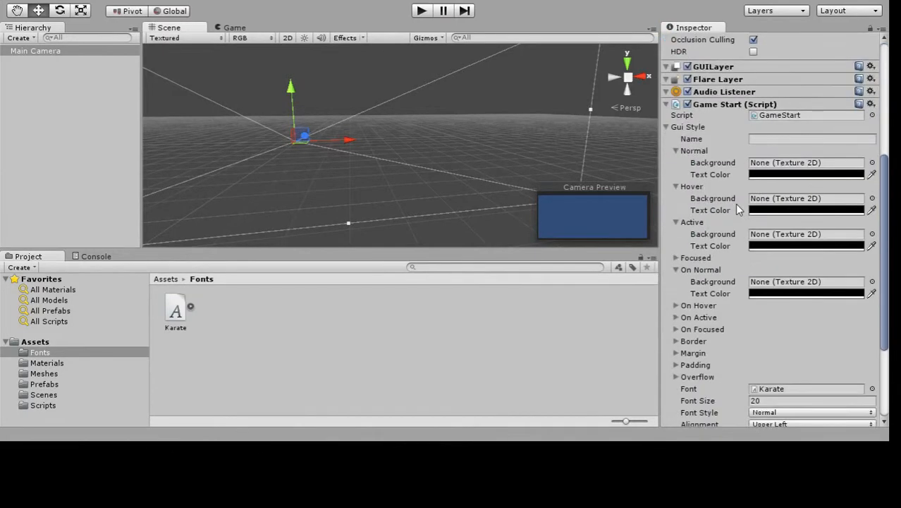
scroll(736, 208, "down", 4)
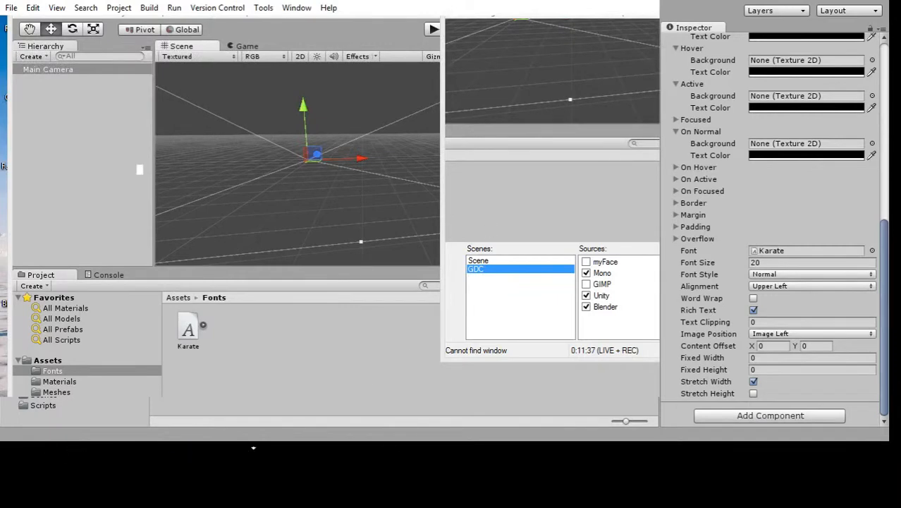
In MonoDevelop, pass guiStyle as the last argument of the GUI.Box call in OnGUI and return to Unity
key("alt+Tab")
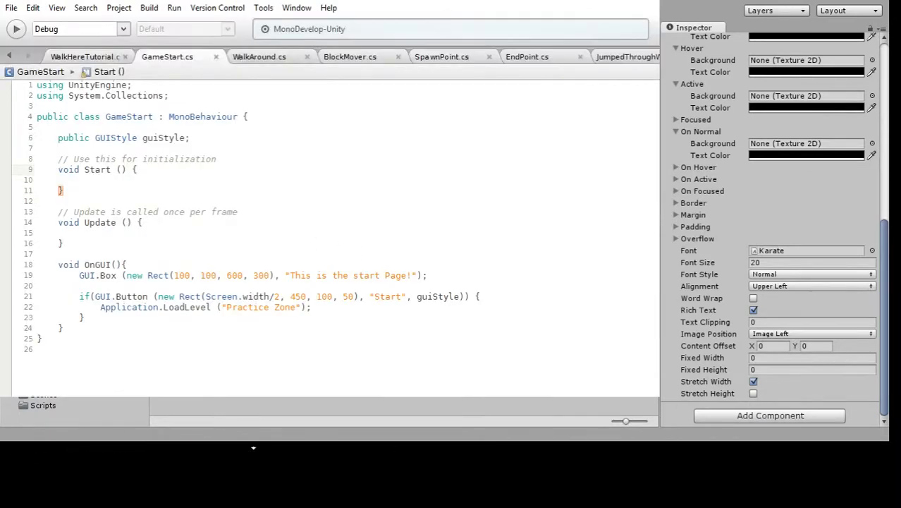
left_click(417, 275)
type(", guist")
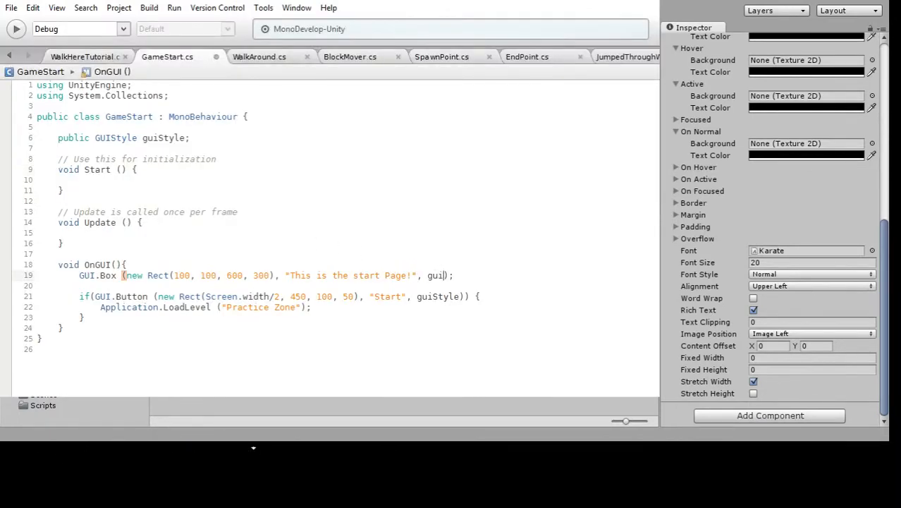
type("yle);")
key("alt+Tab")
left_click(292, 333)
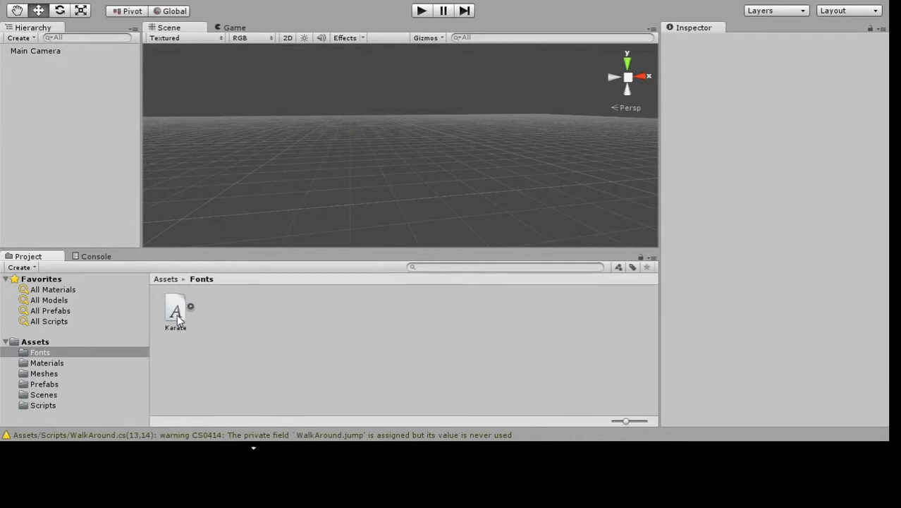
Try adding a new custom font and a duplicate of it to the Fonts folder, and remove both
left_click(72, 342)
left_click(52, 353)
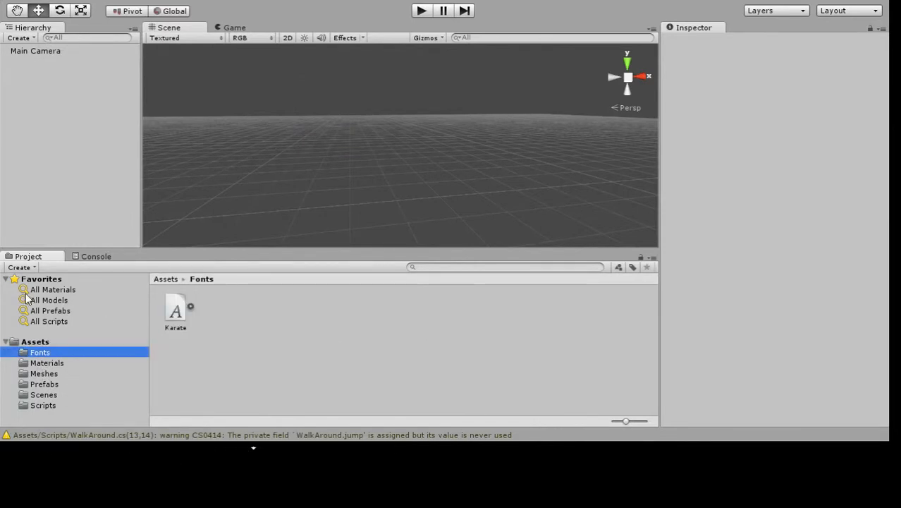
left_click(19, 267)
key("Return")
key("ctrl+d")
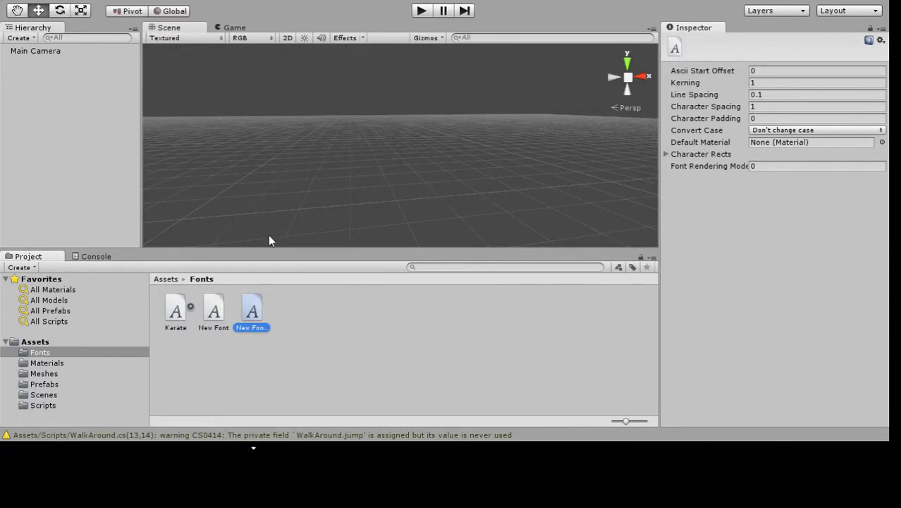
left_click(225, 315)
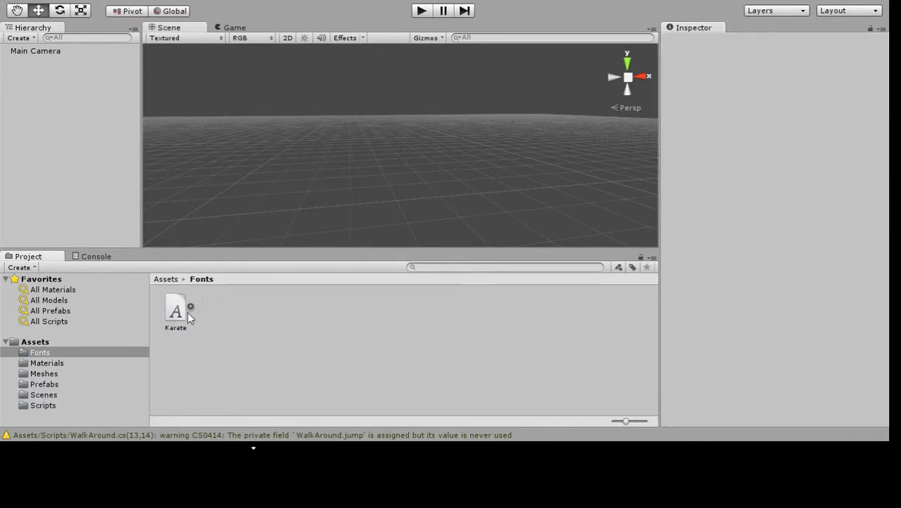
Select the Karate font and play the Start Page scene to check the styled box and button text
left_click(186, 312)
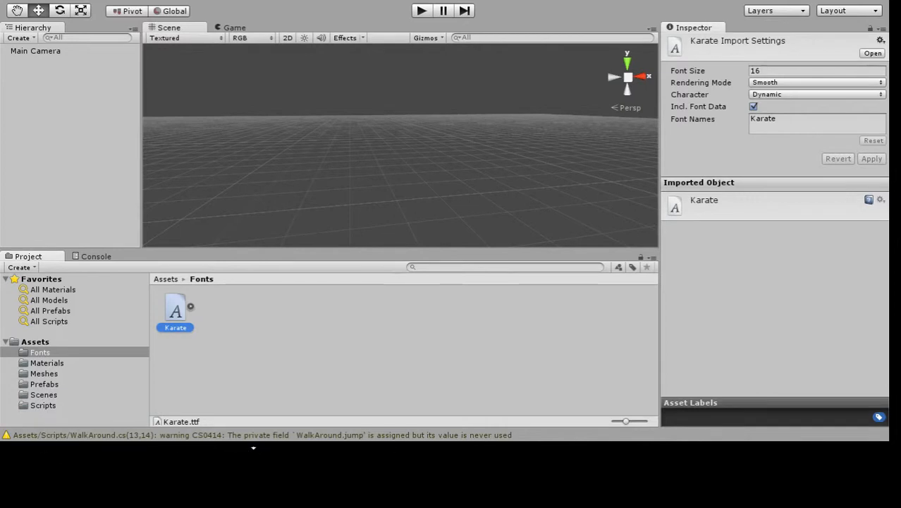
left_click(423, 11)
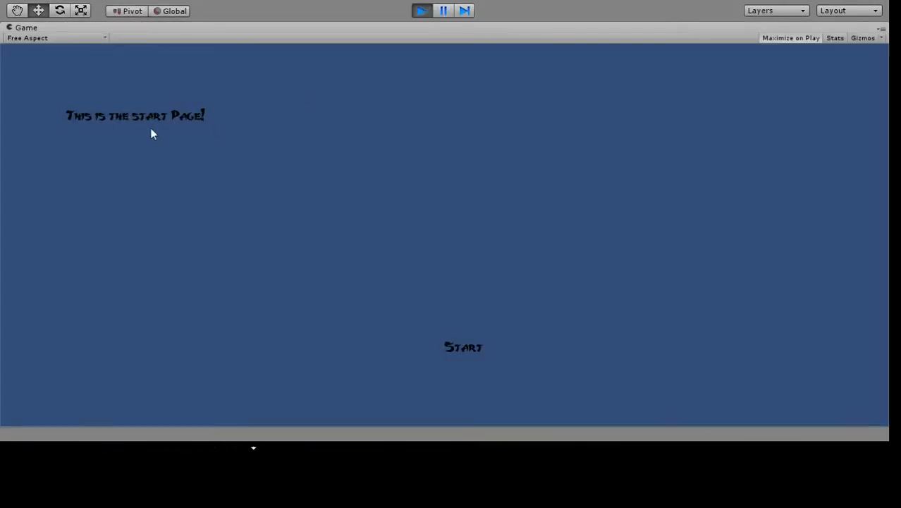
left_click(422, 11)
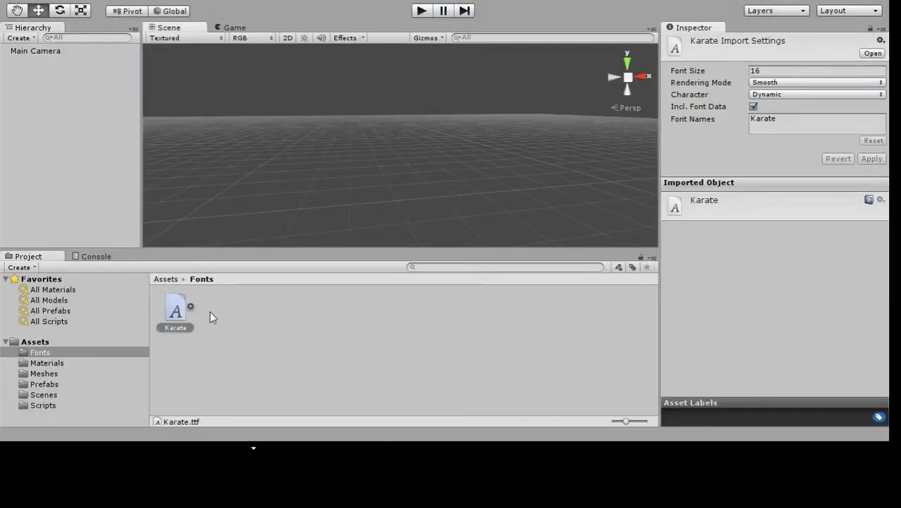
left_click(34, 342)
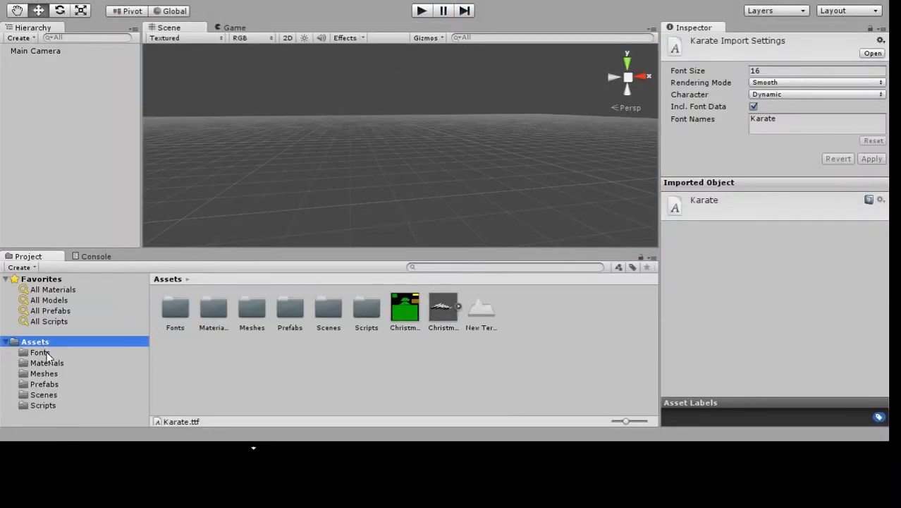
left_click(38, 351)
left_click(32, 343)
left_click(37, 352)
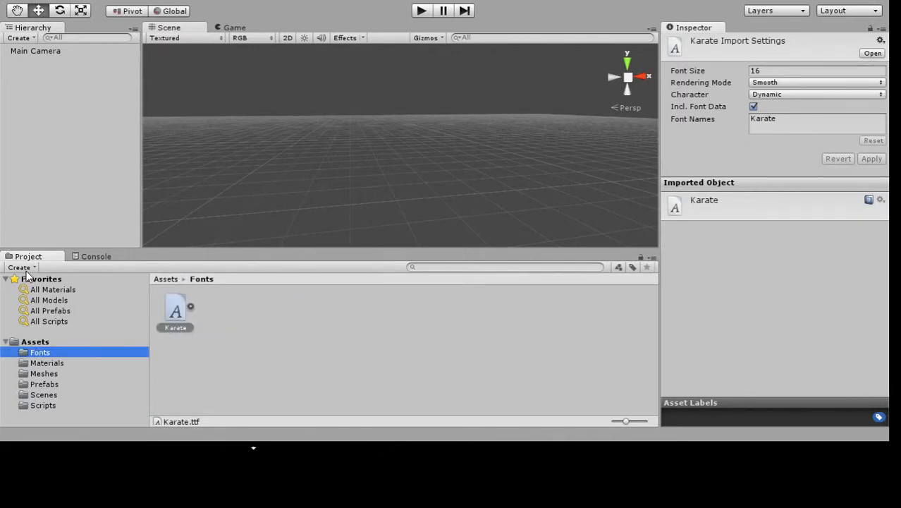
left_click(26, 277)
left_click(236, 331)
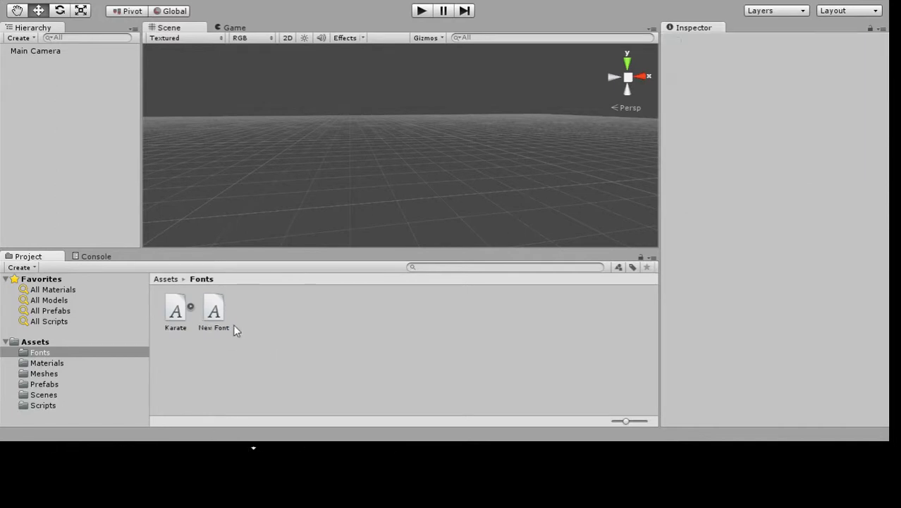
left_click(229, 318)
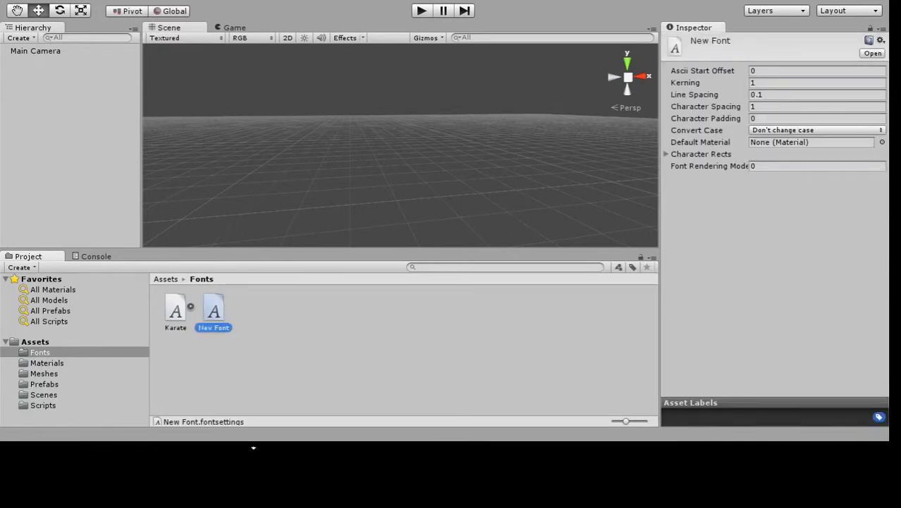
key("Delete")
Create a GUI Skin named KarateSkin in the Fonts folder
left_click(26, 266)
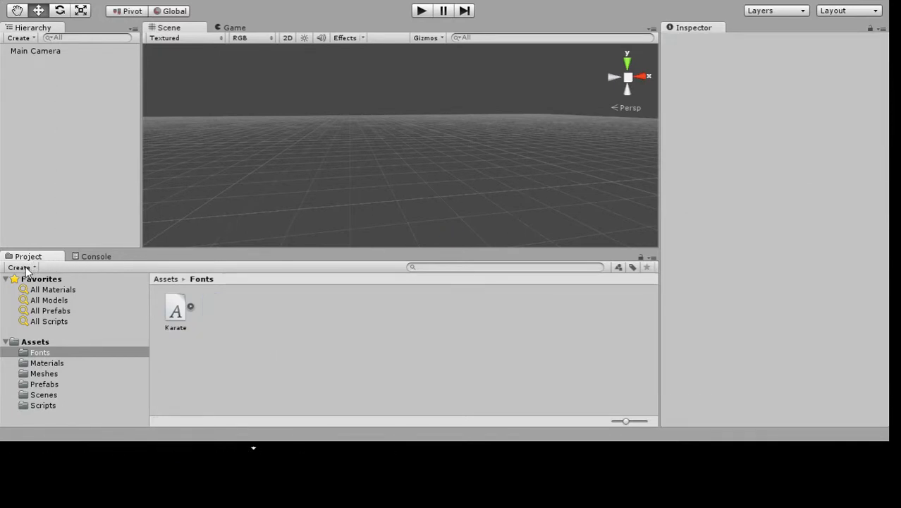
left_click(46, 256)
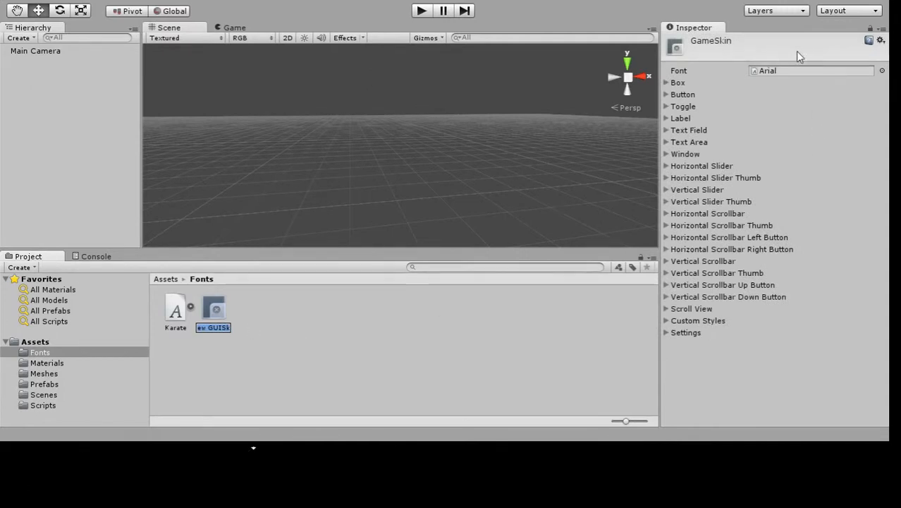
type("Kara")
type("teSkin")
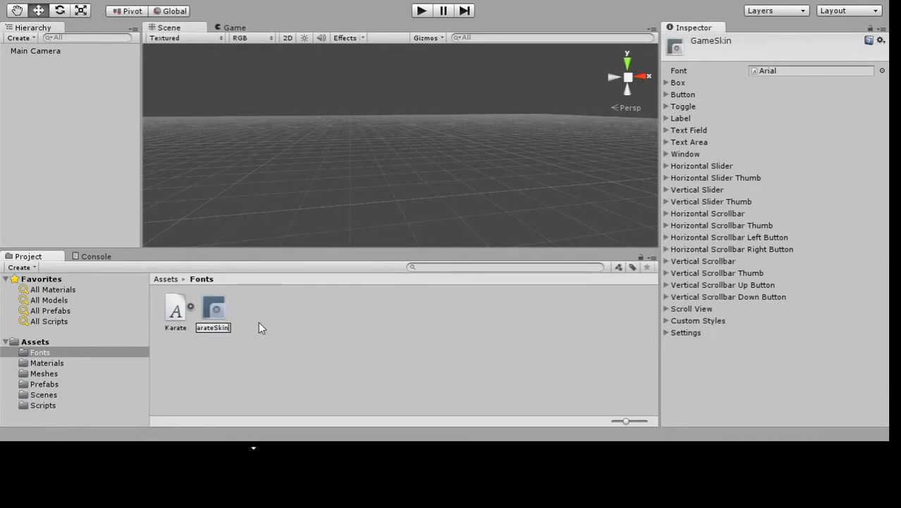
key("Return")
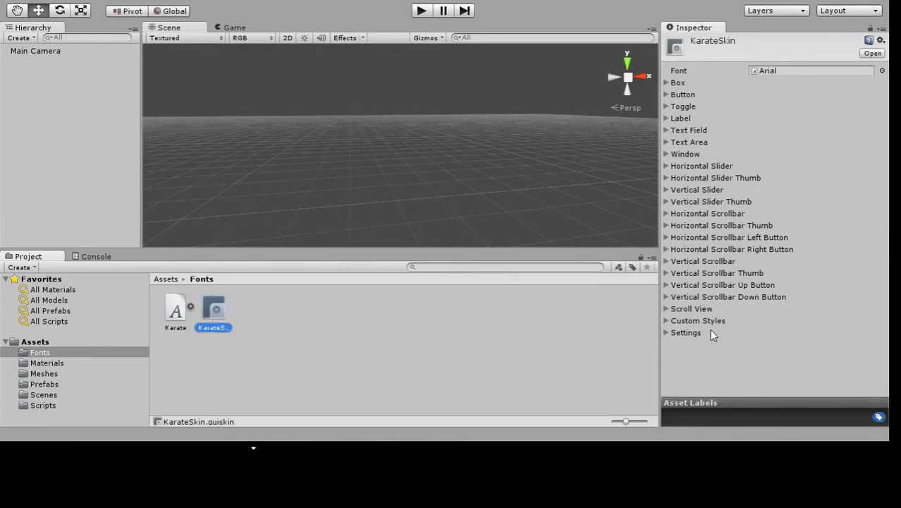
In KarateSkin's Box style, assign the Karate font and set the font size to 80
left_click(667, 332)
left_click(666, 332)
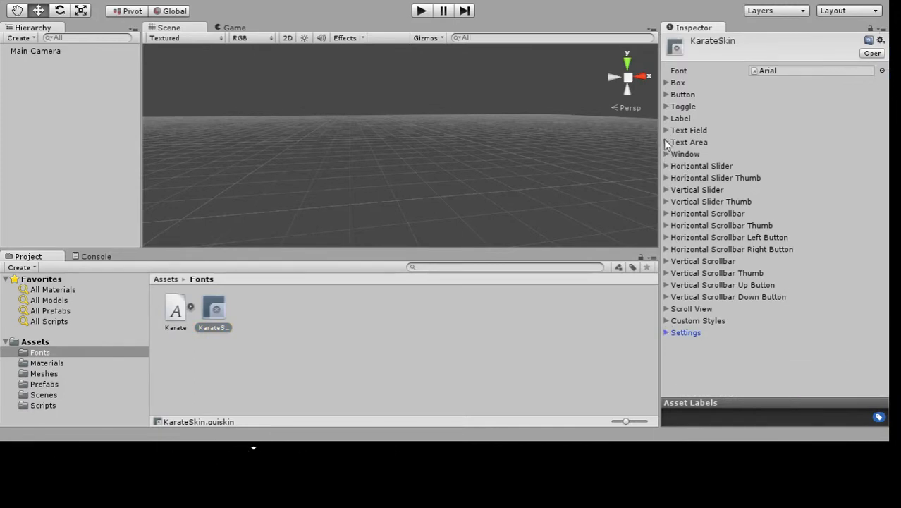
left_click(665, 119)
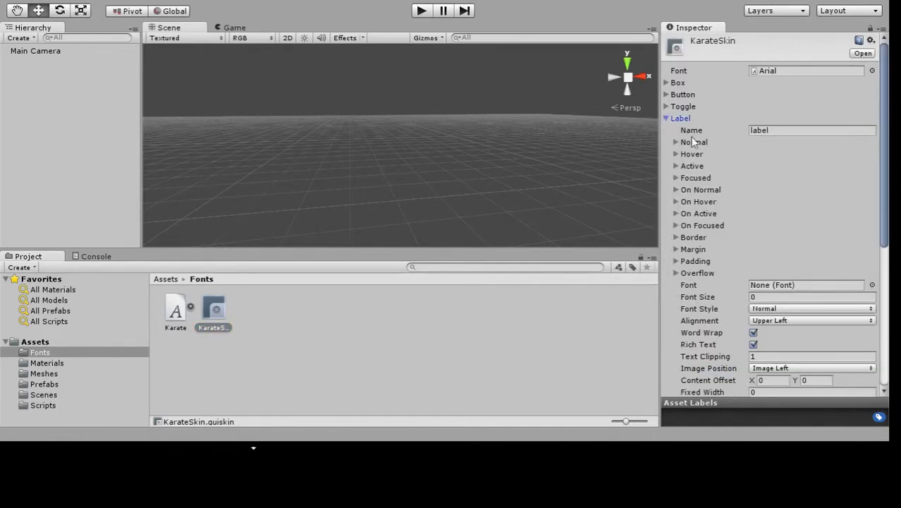
scroll(720, 129, "down", 1)
scroll(720, 129, "up", 1)
left_click(667, 82)
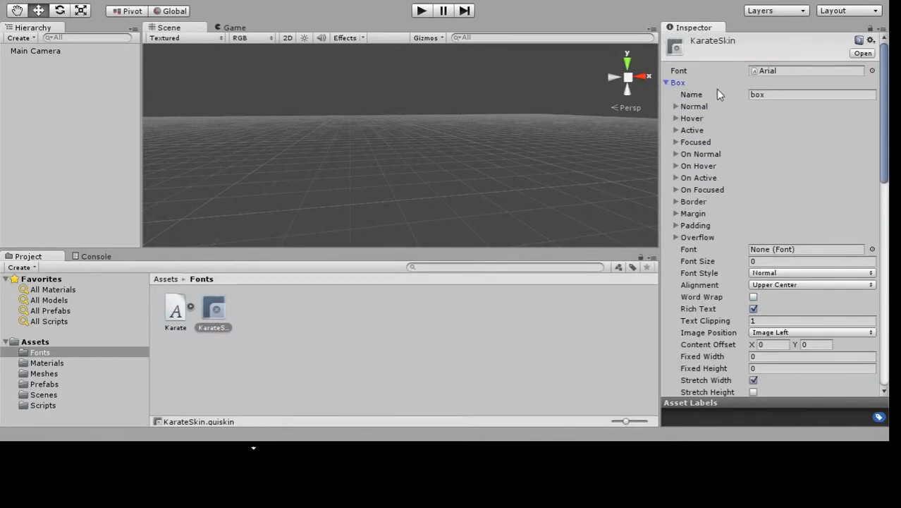
left_click_drag(180, 309, 794, 251)
scroll(745, 192, "down", 2)
left_click(771, 220)
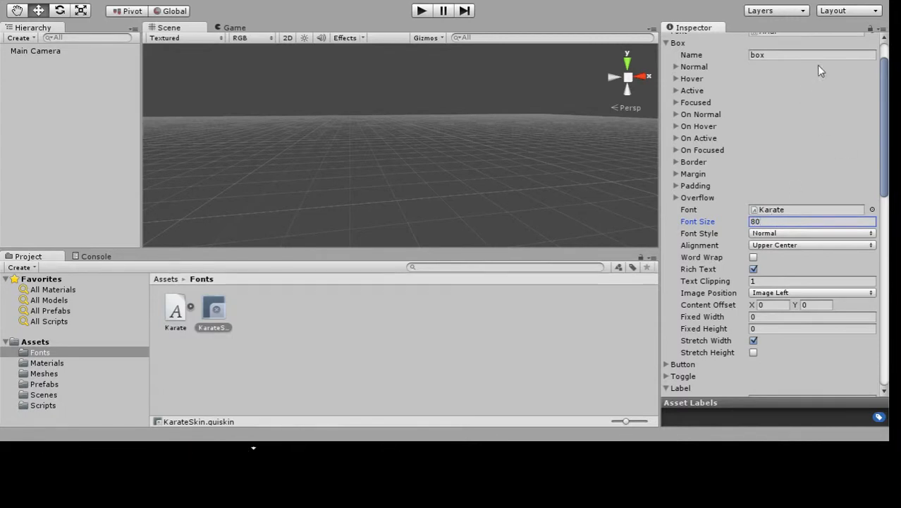
left_click(784, 209)
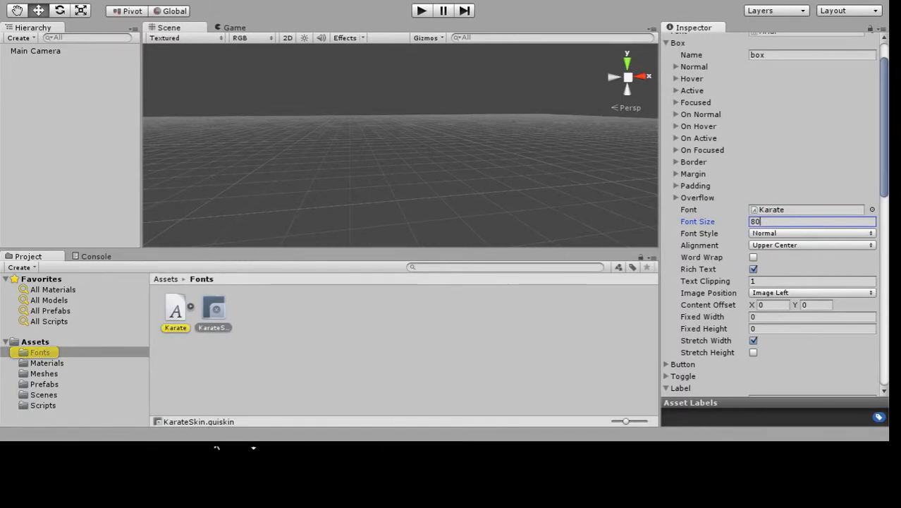
Switch to MonoDevelop and declare public GUISkin guiSkin; below the guiStyle declaration in GameStart.cs
key("alt+Tab")
left_click(204, 138)
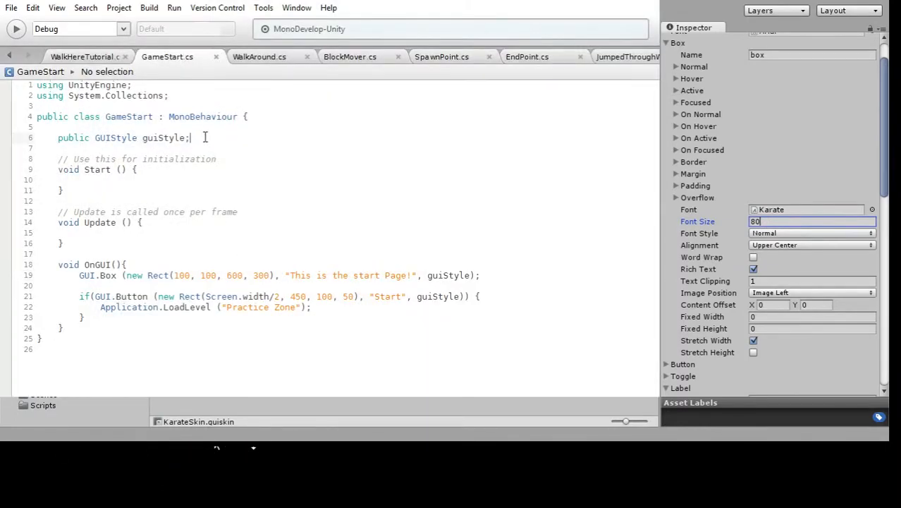
key("Return")
type("ic GUISK")
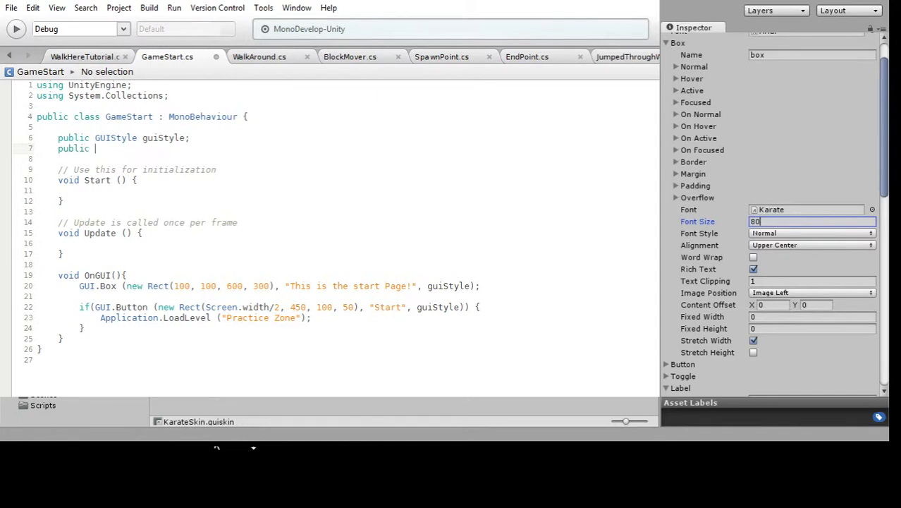
key("BackSpace")
key("BackSpace")
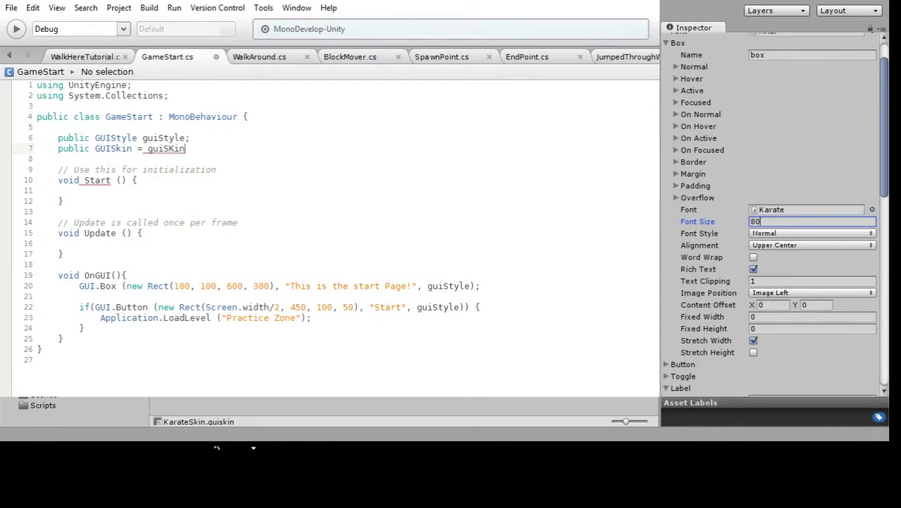
key("BackSpace")
key("BackSpace")
key("BackSpace")
key("BackSpace")
key("BackSpace")
key("BackSpace")
key("BackSpace")
type("guiSki")
left_click(256, 136)
left_click(238, 150)
left_click(149, 148)
key("BackSpace")
key("BackSpace")
left_click(217, 161)
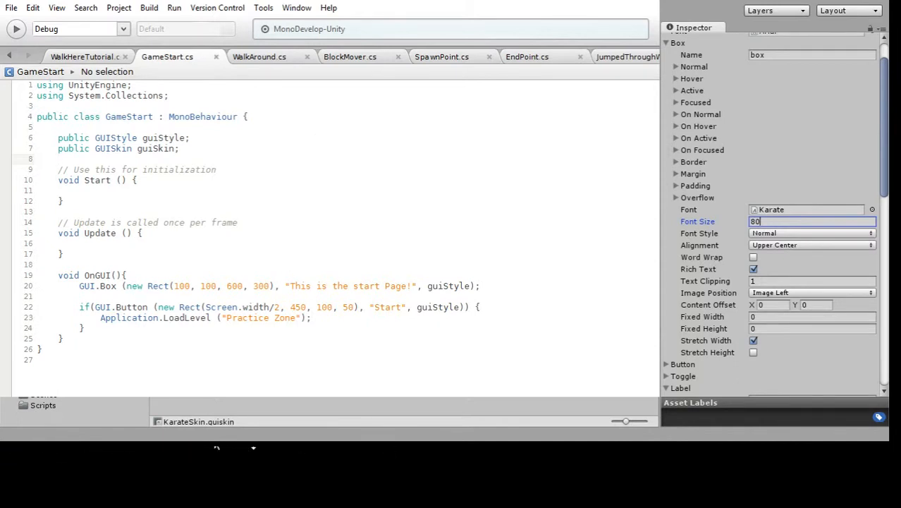
Return to Unity and assign KarateSkin as the Gui Skin of the Main Camera's Game Start script
key("alt+Tab")
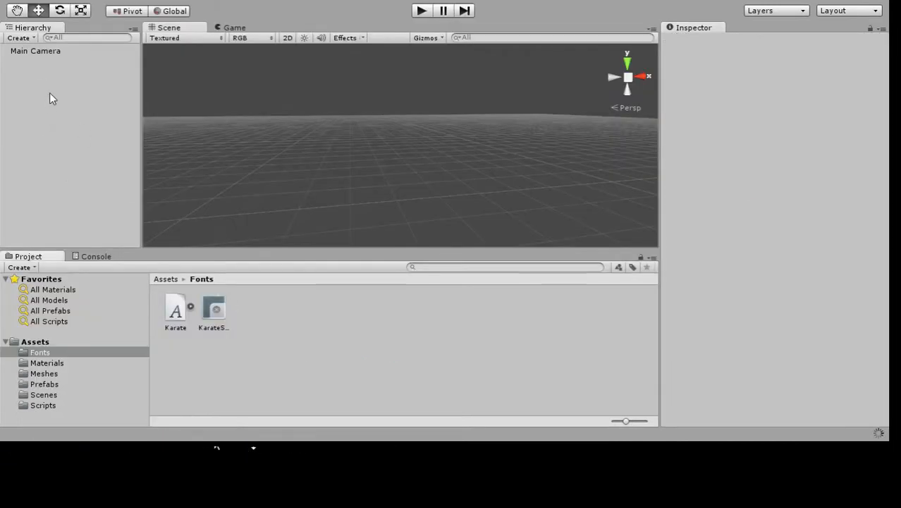
left_click(49, 51)
scroll(770, 175, "down", 5)
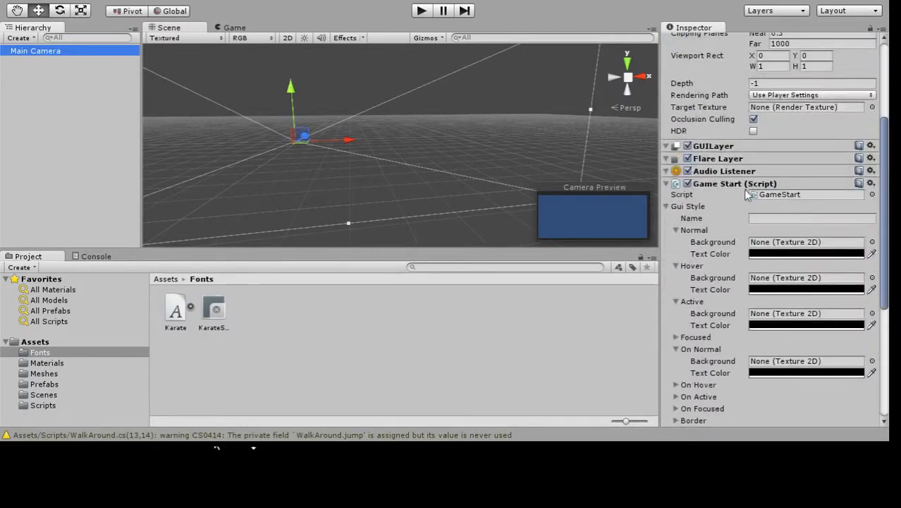
left_click(665, 207)
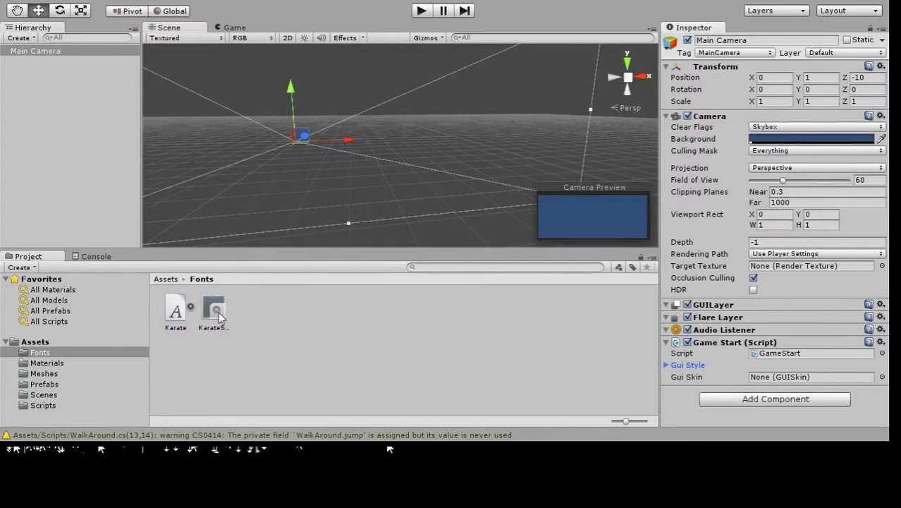
left_click_drag(217, 312, 798, 378)
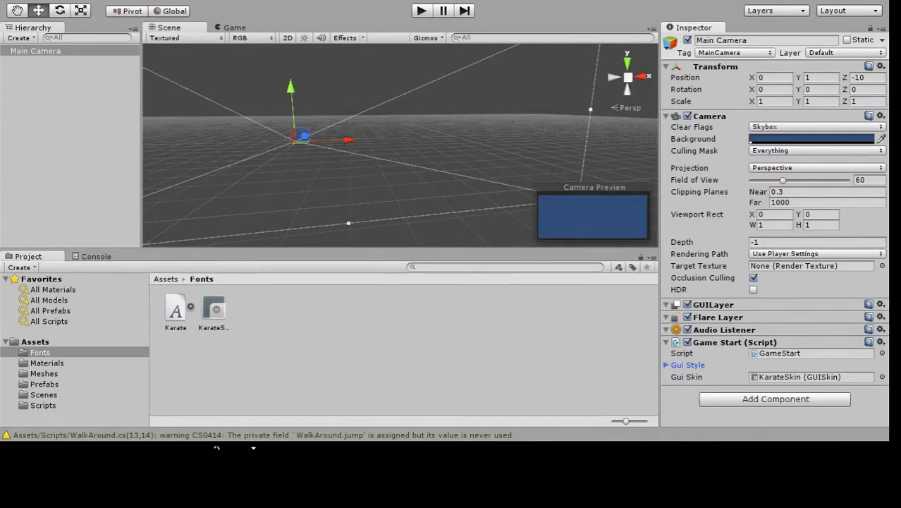
In MonoDevelop, remove the guiStyle argument from the GUI.Box and GUI.Button calls in OnGUI
left_click(252, 453)
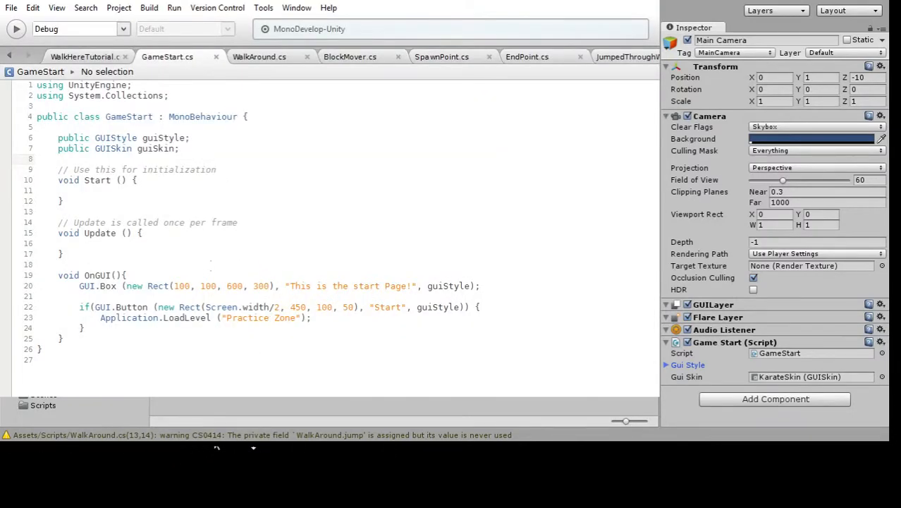
left_click(189, 274)
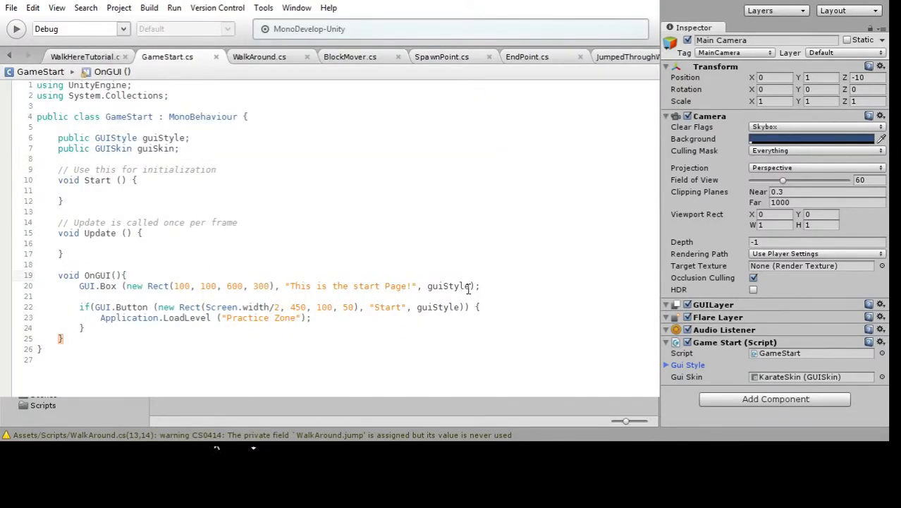
left_click_drag(471, 285, 416, 286)
key("BackSpace")
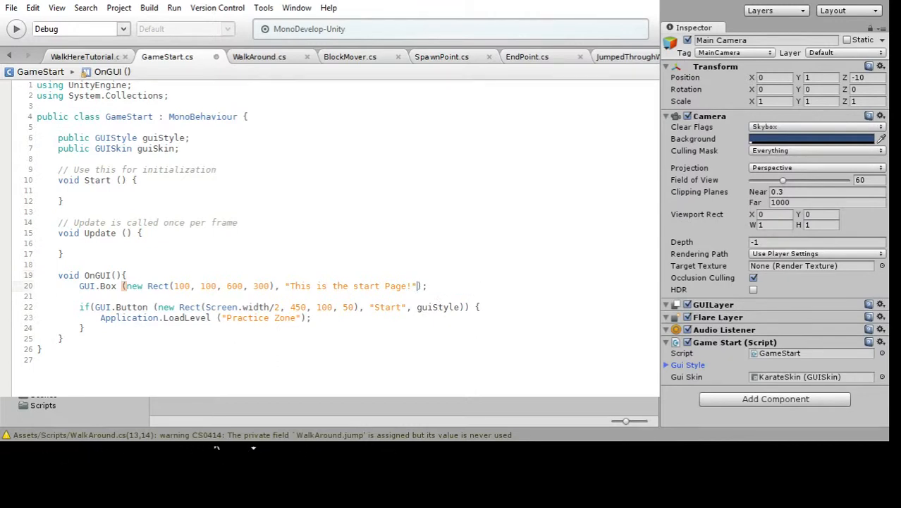
left_click_drag(463, 308, 415, 312)
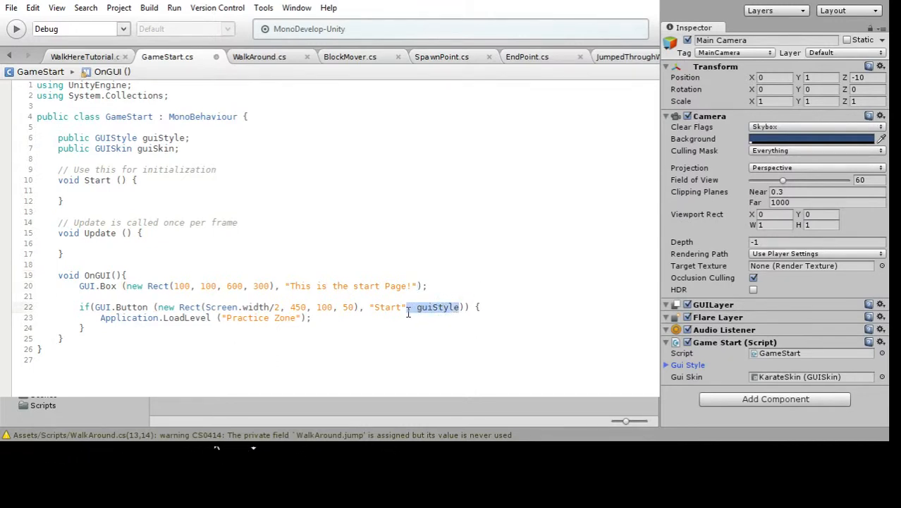
key("BackSpace")
Delete the guiStyle declaration and add GUIStyle = guiSkin; as the first line of OnGUI
left_click(229, 275)
key("Return")
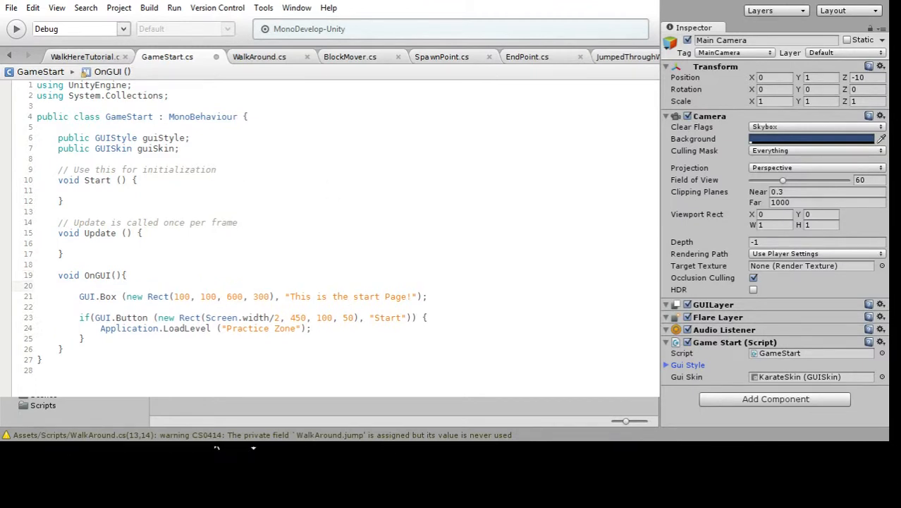
left_click_drag(221, 139, 245, 132)
key("BackSpace")
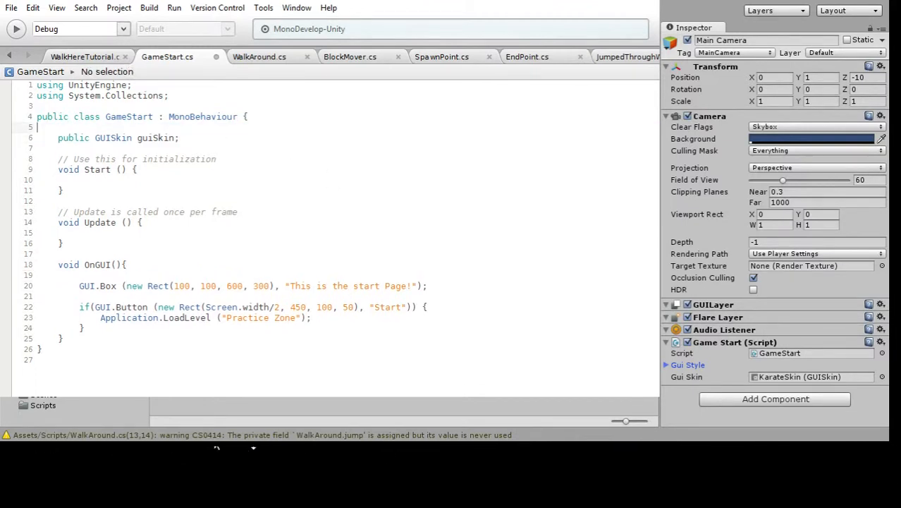
left_click(131, 275)
type("GUISty")
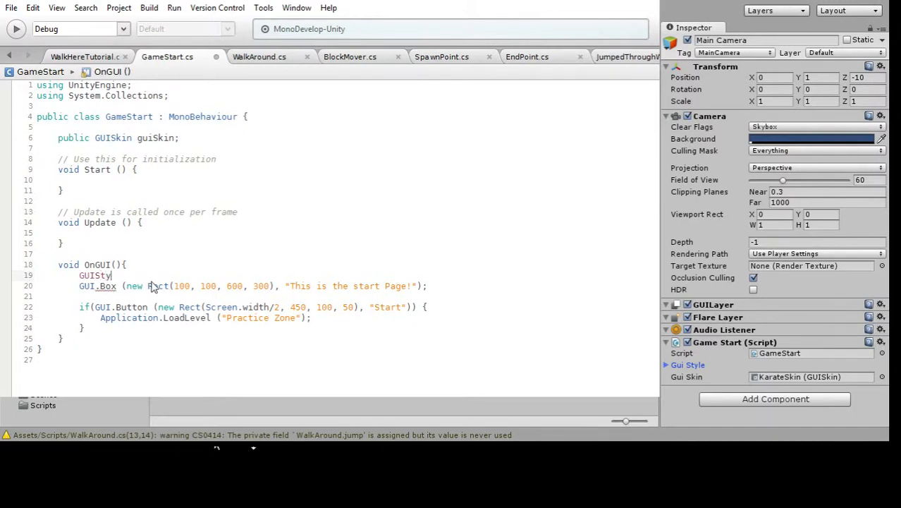
type("le = guiSkin;")
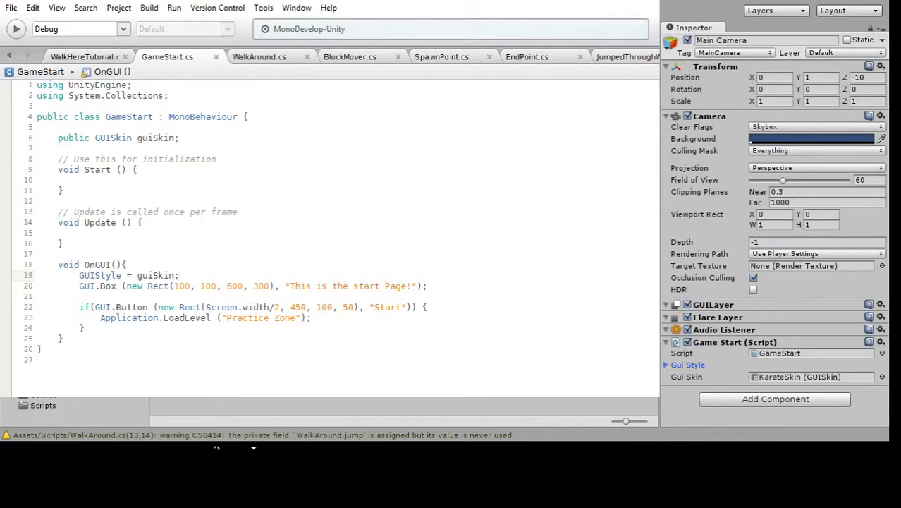
Return to Unity, review the GameStart.cs compile error in the console, and clear the console
key("alt+Tab")
left_click(399, 288)
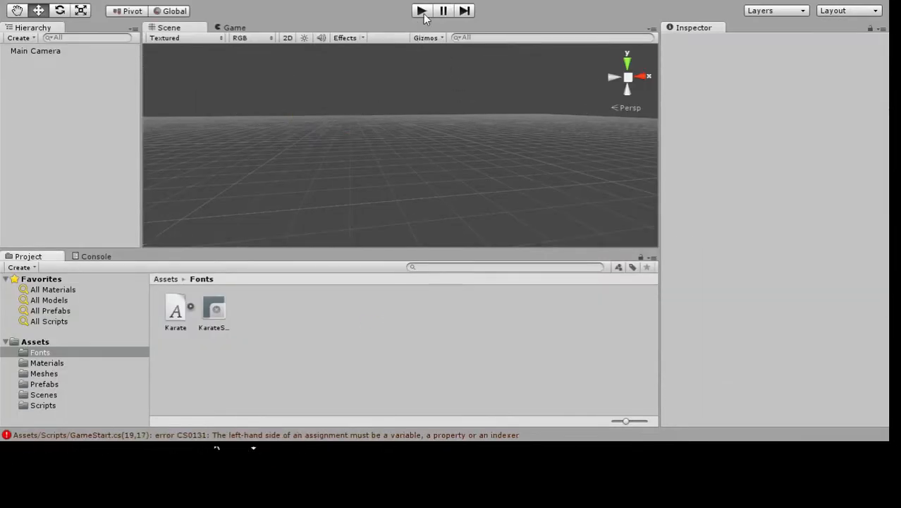
left_click(336, 435)
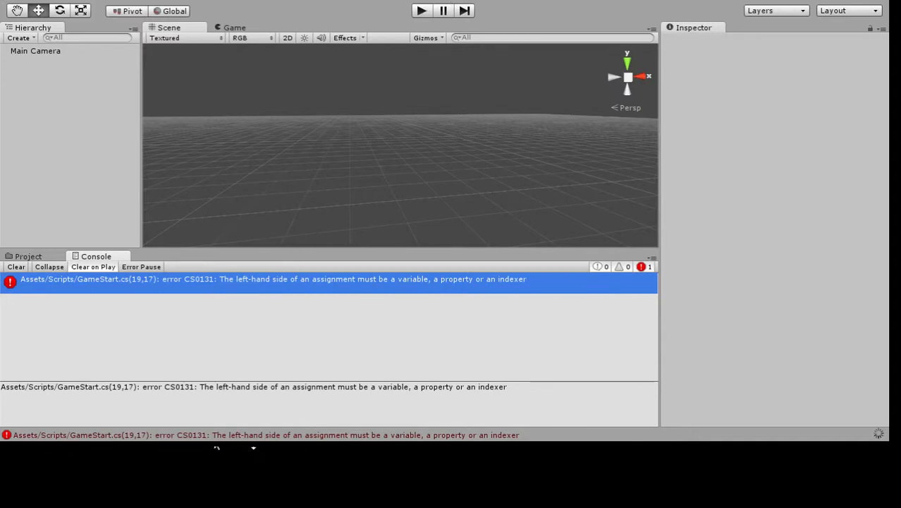
left_click(15, 266)
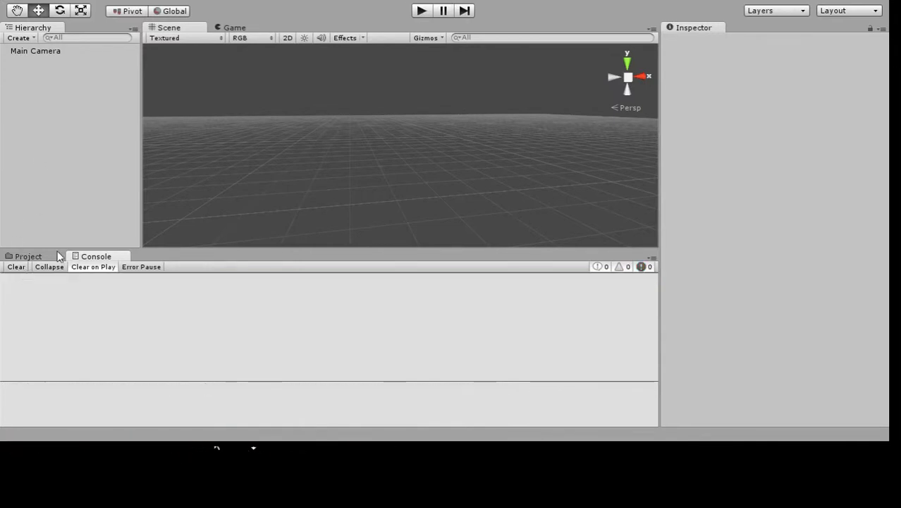
Play the Start Page scene to check the box and Start button text, and stop it
left_click(428, 13)
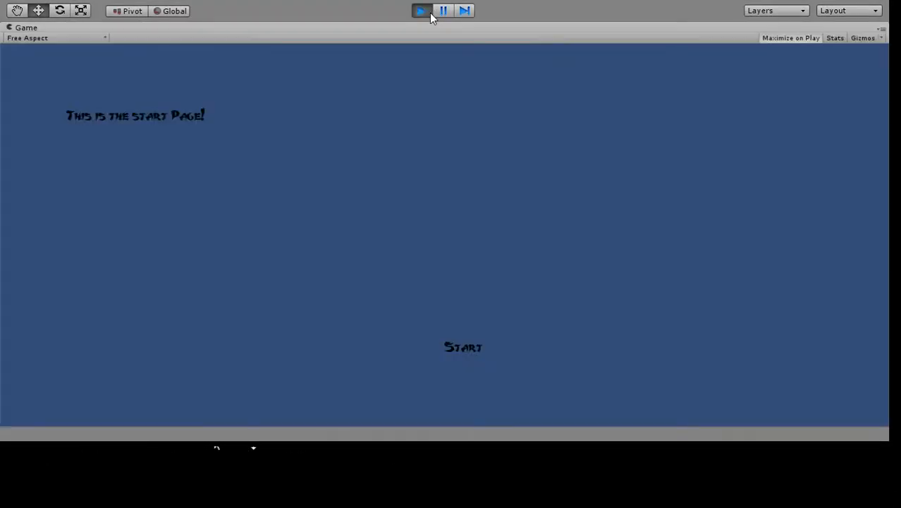
left_click(423, 10)
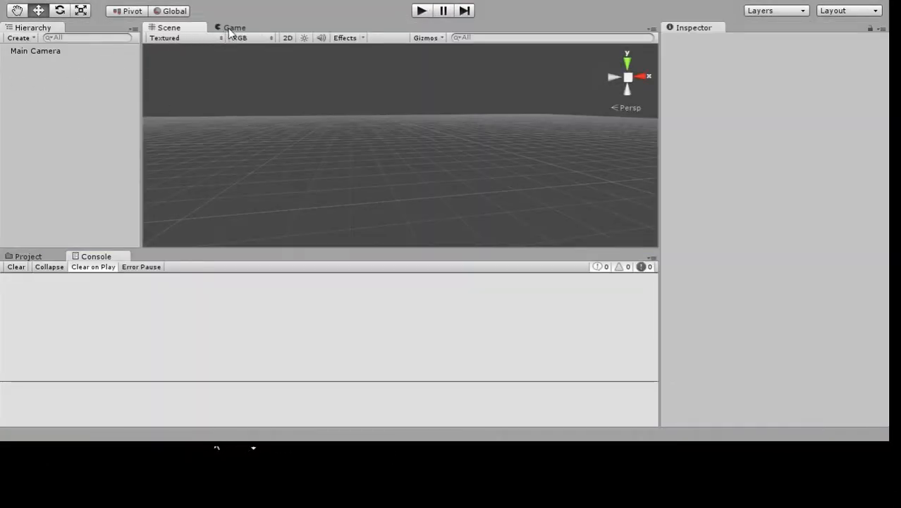
left_click(229, 28)
left_click(181, 29)
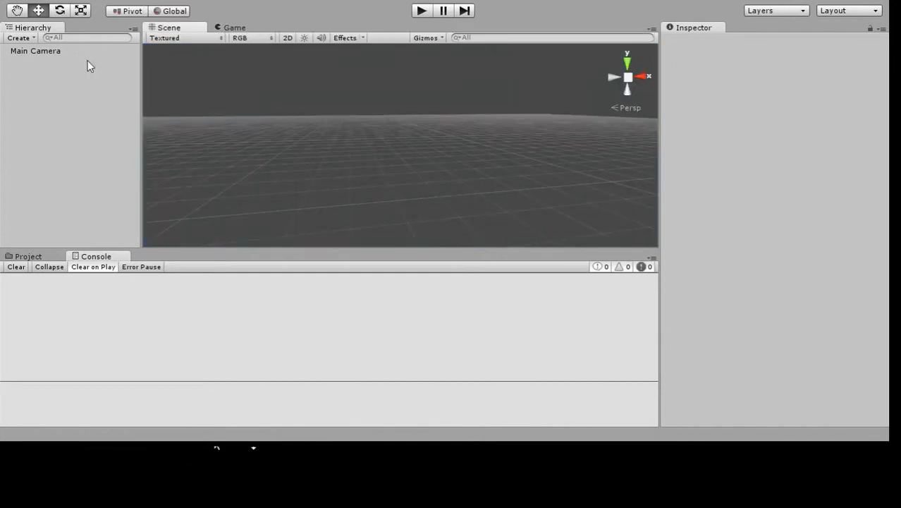
Try adding a terrain to the empty scene and delete it again
left_click(36, 258)
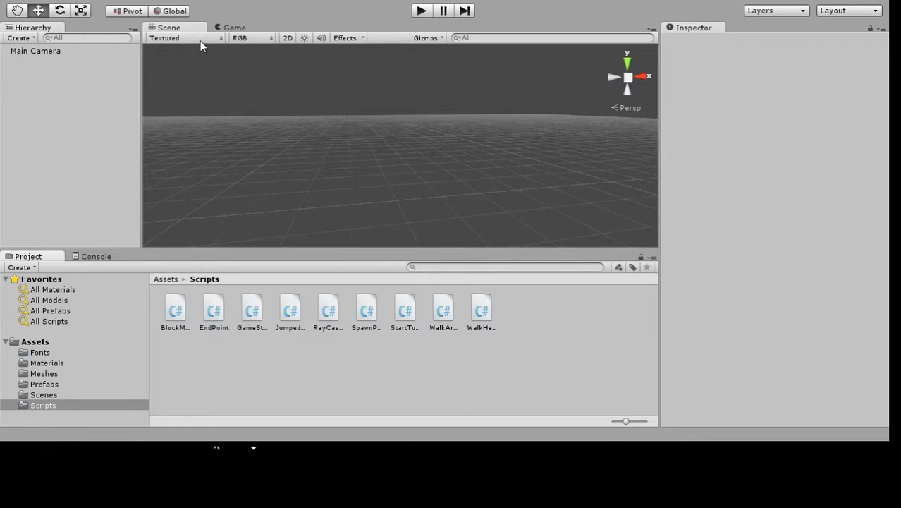
mouse_move(339, 141)
right_mouse_down()
mouse_move(341, 131)
mouse_move(356, 144)
right_mouse_up()
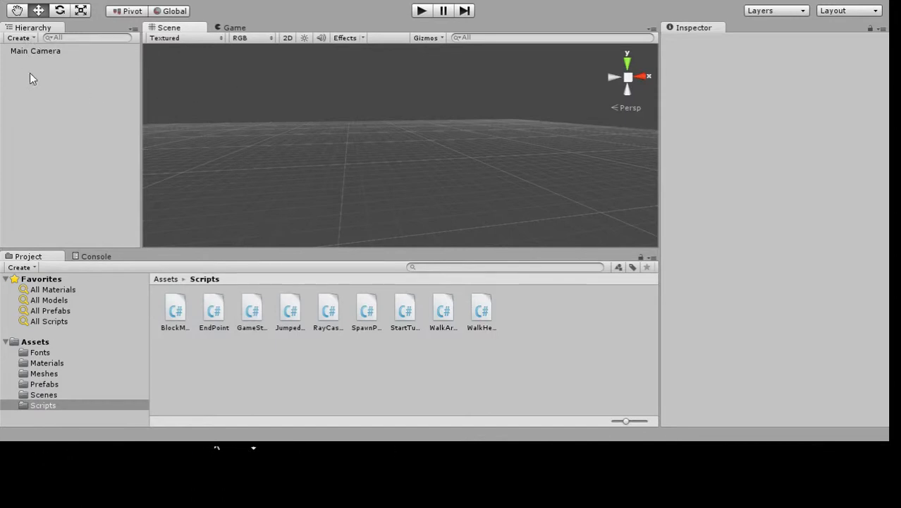
left_click(62, 343)
scroll(452, 168, "down", 8)
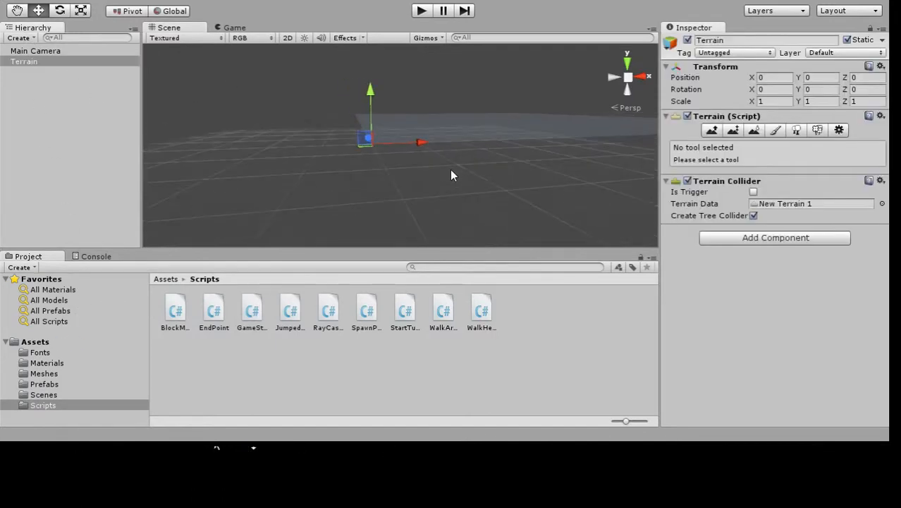
key("Delete")
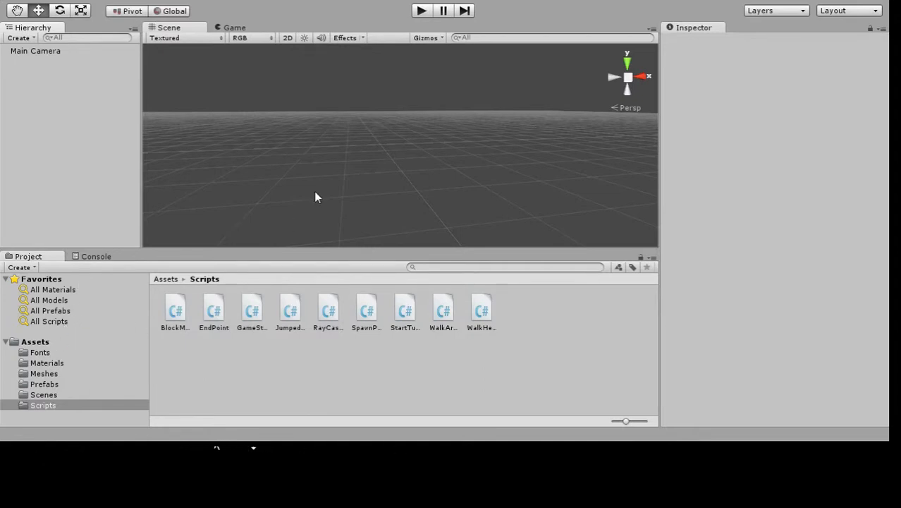
Add a new terrain to the scene and raise it to about 178.27 on the Y axis
scroll(401, 160, "down", 5)
key("f")
scroll(468, 131, "down", 1)
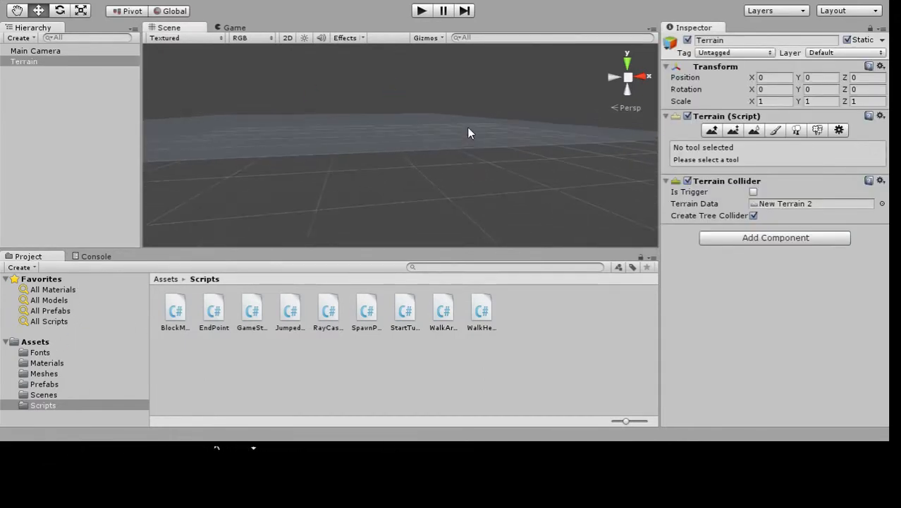
left_click_drag(469, 133, 127, 199, "alt")
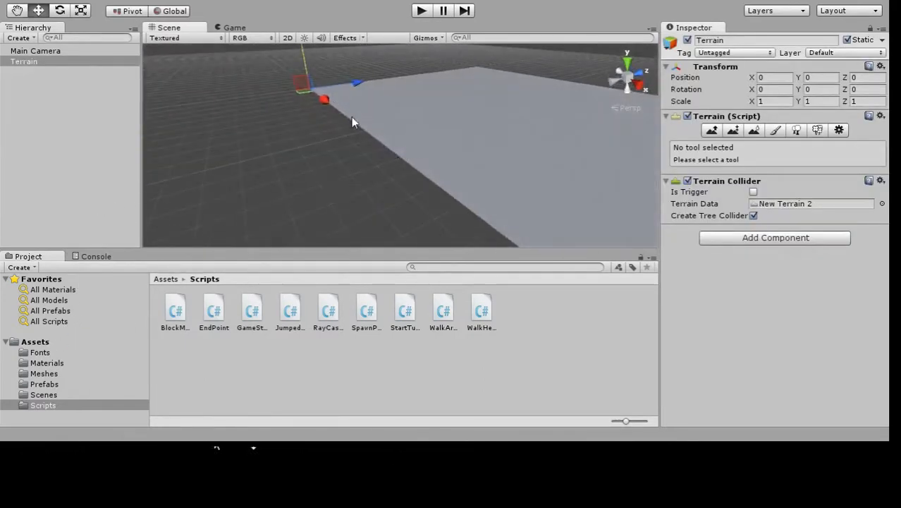
left_click_drag(351, 117, 254, 60, "alt")
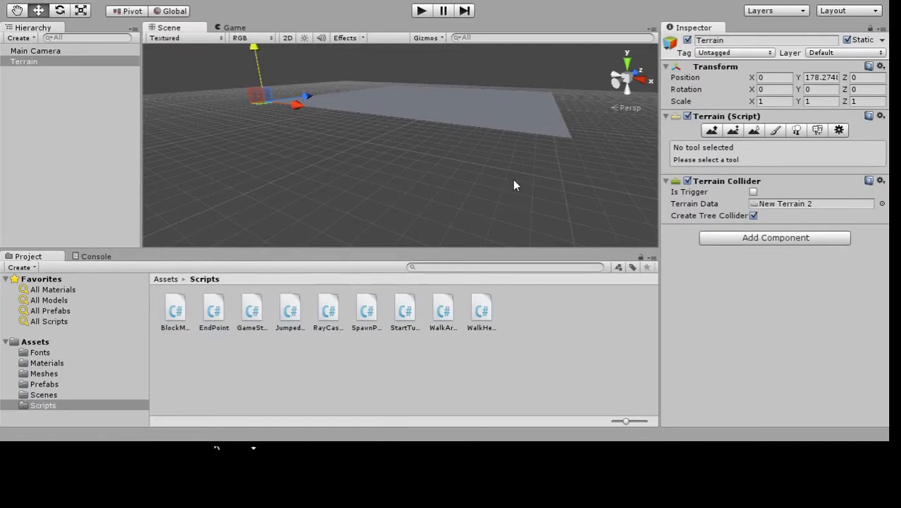
mouse_move(514, 185)
left_mouse_down("alt")
mouse_move(488, 227)
mouse_move(526, 186)
left_mouse_up("alt")
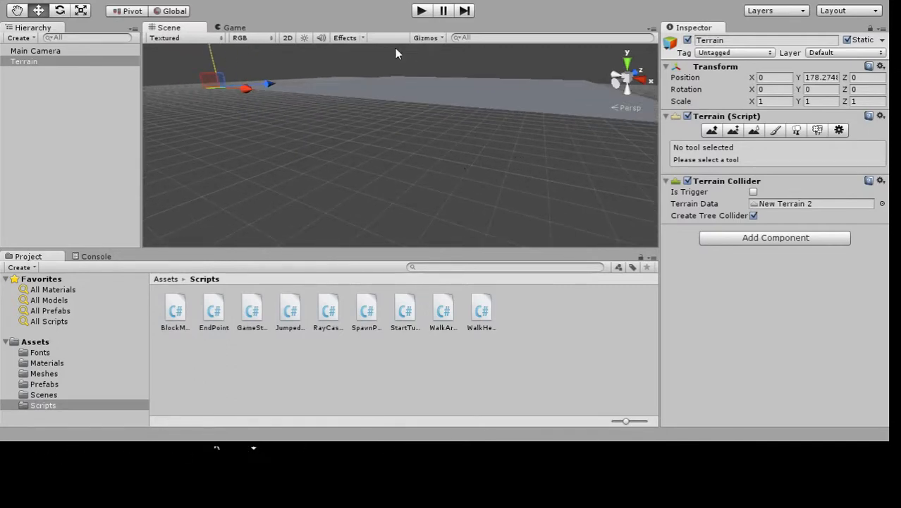
left_click_drag(396, 51, 437, 172, "alt")
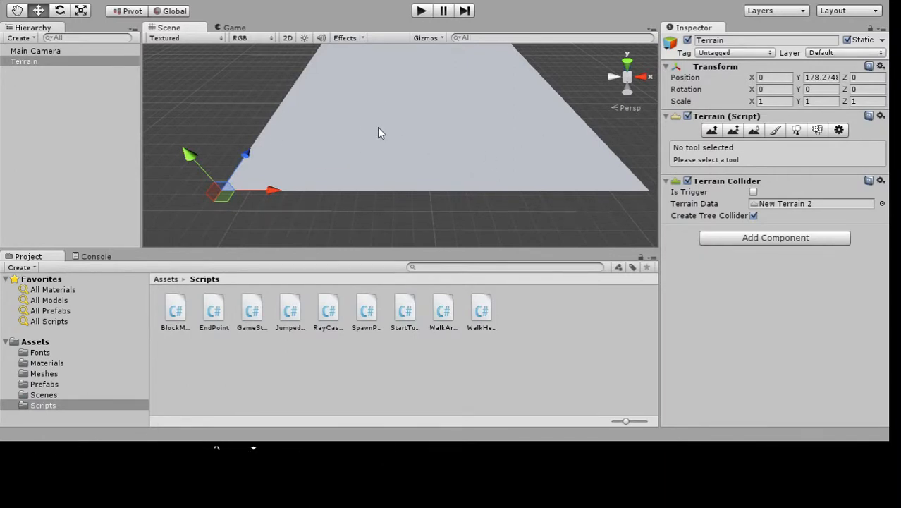
scroll(460, 141, "down", 3)
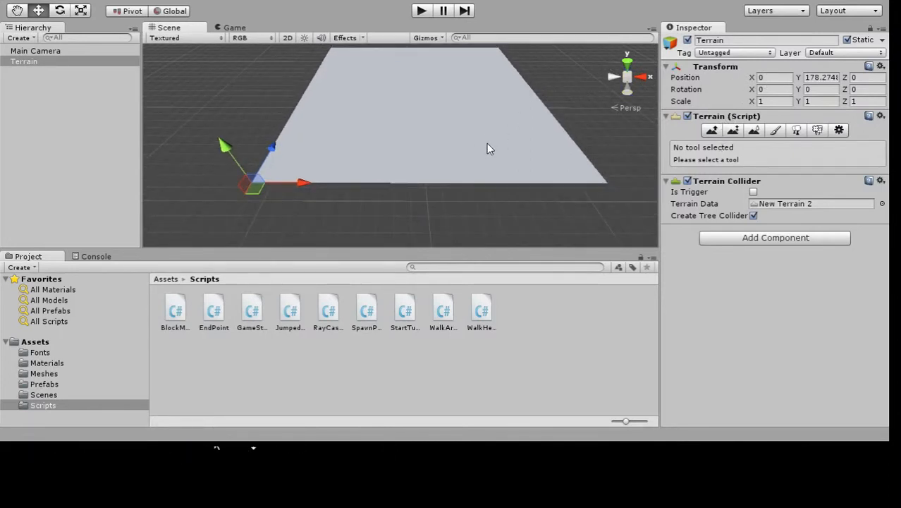
Look through the terrain tools, from Raise / Lower Terrain to Terrain Settings
left_click(712, 131)
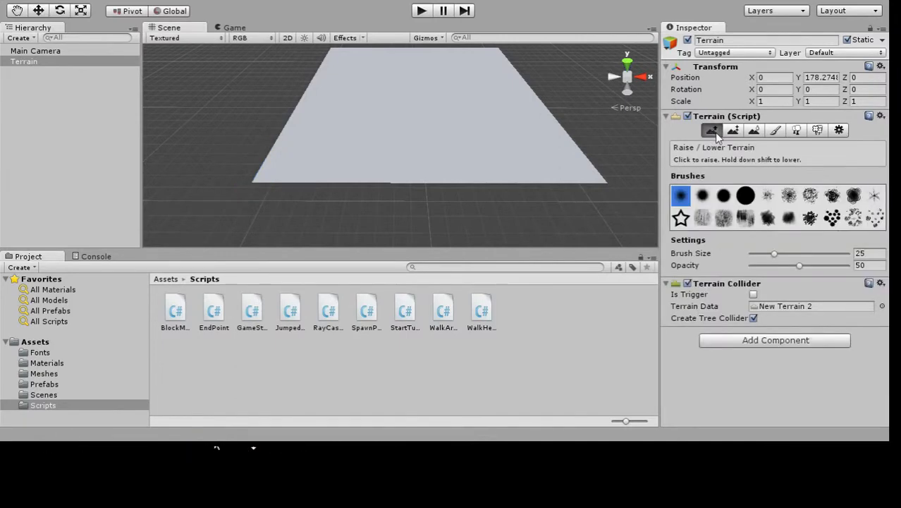
left_click(734, 132)
left_click(754, 131)
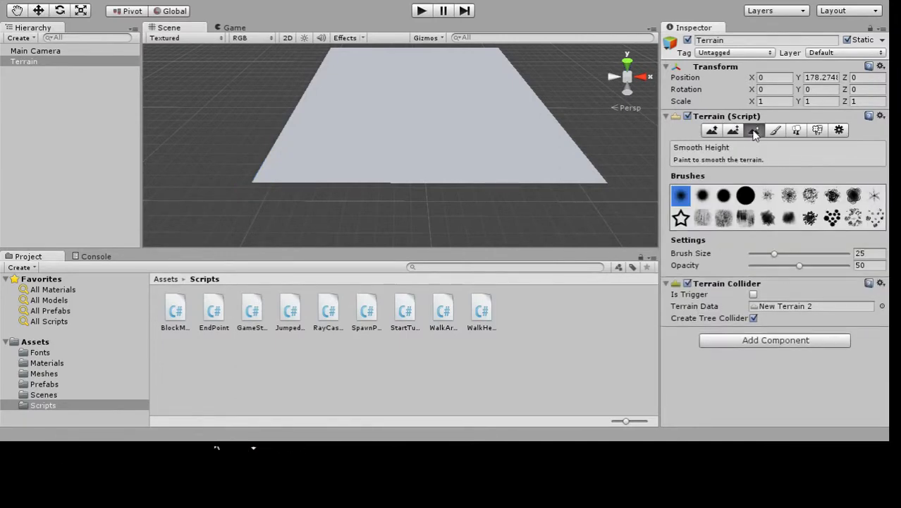
left_click(775, 131)
left_click(796, 131)
left_click(817, 132)
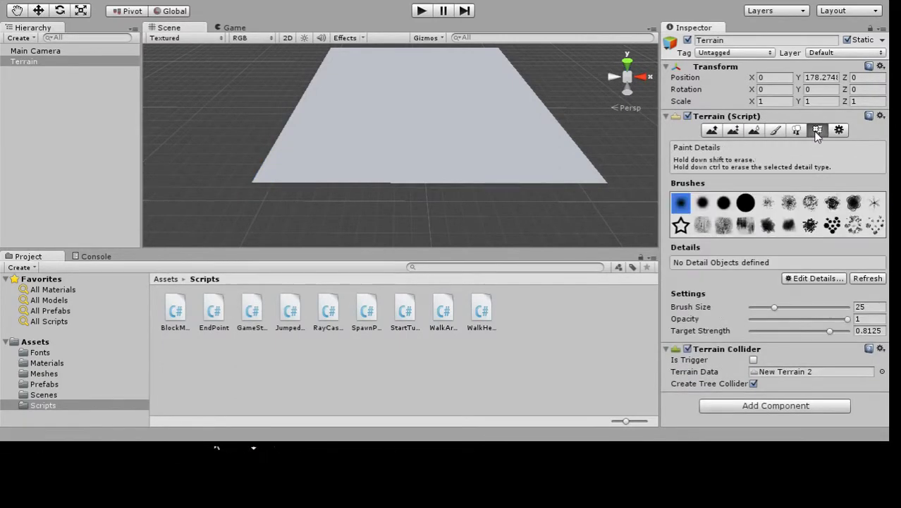
left_click(838, 131)
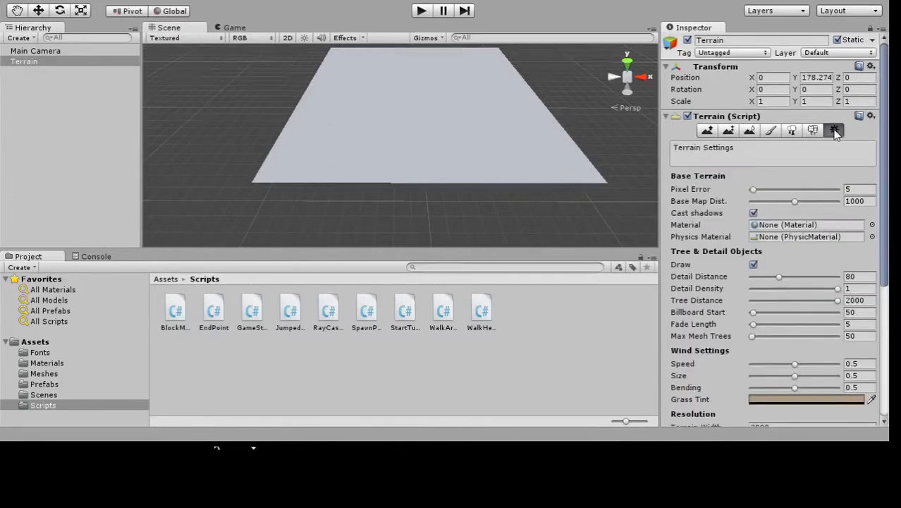
Sculpt a closed loop of low ridges near the terrain's front edge using Raise / Lower Terrain with brush size 11 and opacity 50
left_click(715, 130)
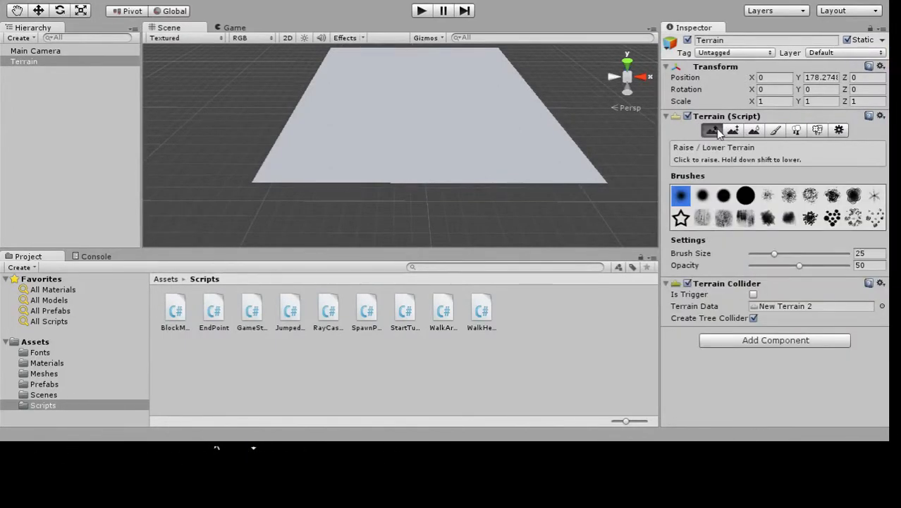
scroll(427, 138, "up", 3)
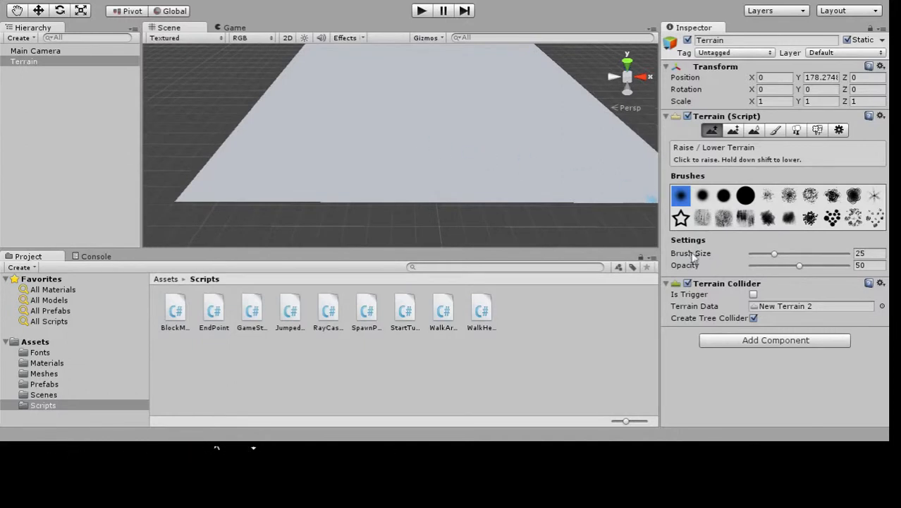
left_click_drag(774, 254, 853, 254)
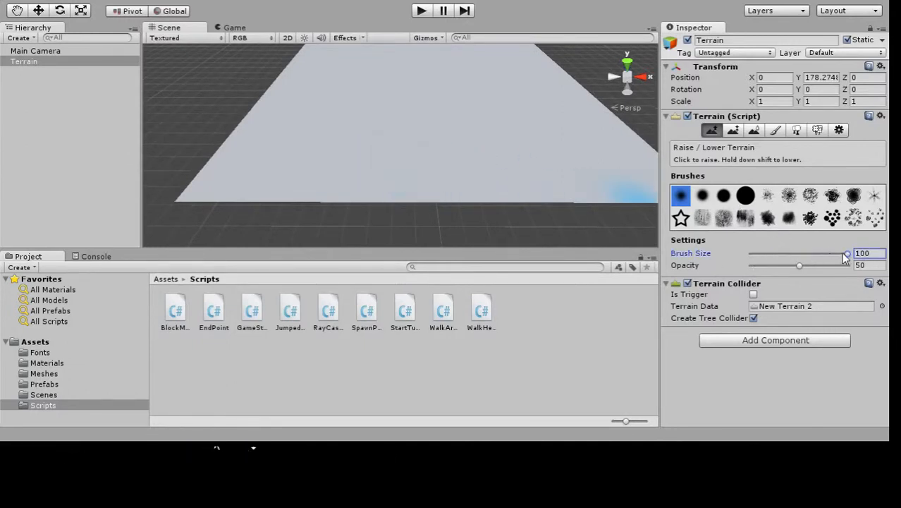
mouse_move(847, 253)
left_mouse_down()
mouse_move(752, 264)
mouse_move(761, 259)
left_mouse_up()
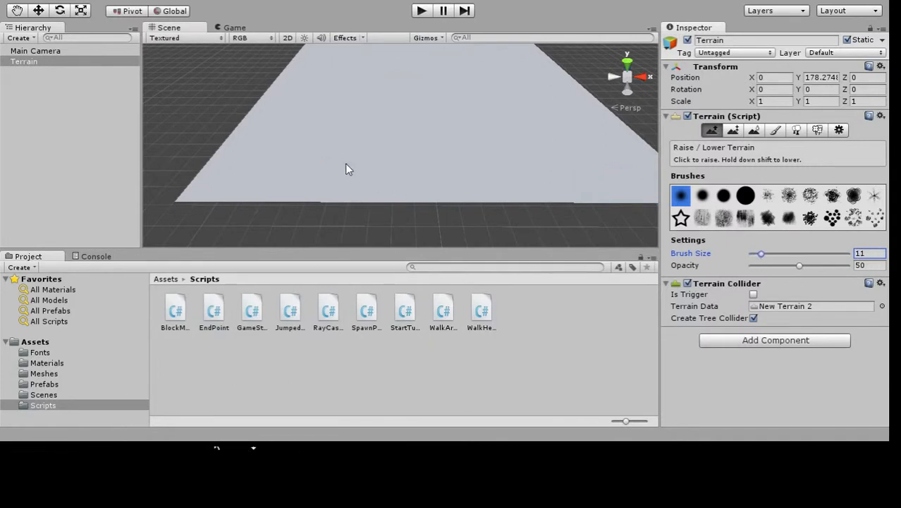
left_click_drag(327, 167, 361, 177)
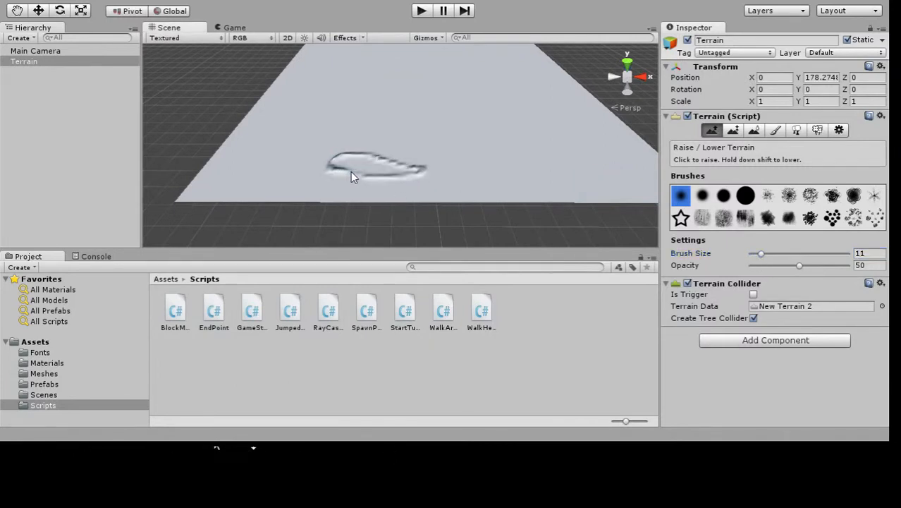
Place the Player prefab on the flat ground inside the ridge loop and compare its size with the ridges
scroll(366, 179, "up", 5)
left_click_drag(366, 186, 412, 206, "alt")
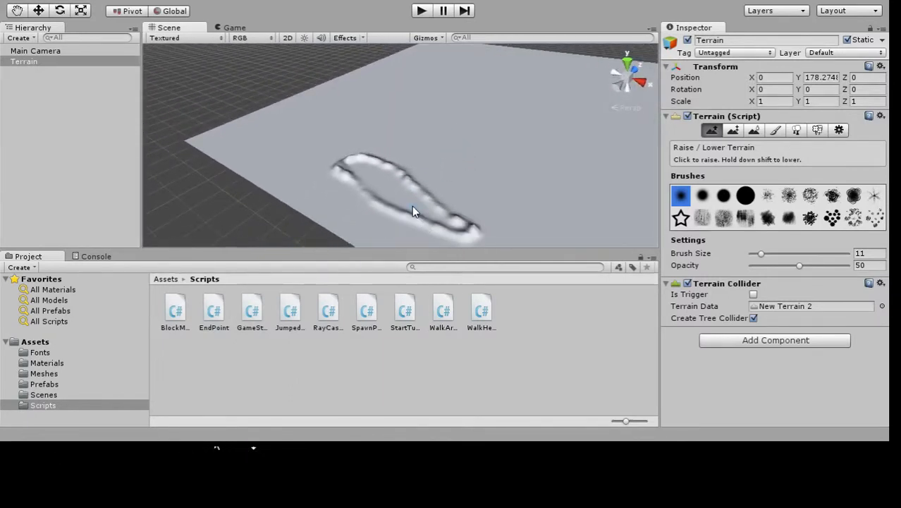
left_click(59, 362)
left_click(56, 383)
left_click_drag(212, 308, 471, 177)
key("f")
scroll(472, 176, "down", 10)
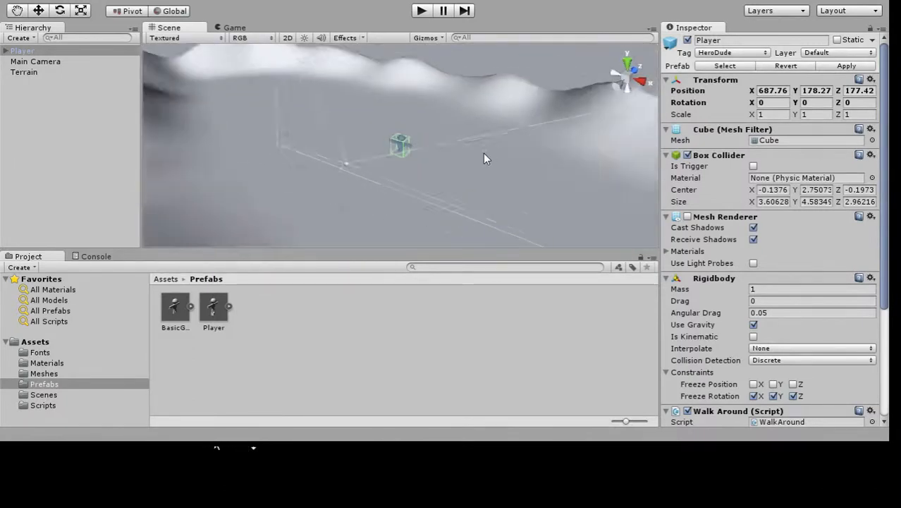
scroll(483, 153, "down", 10)
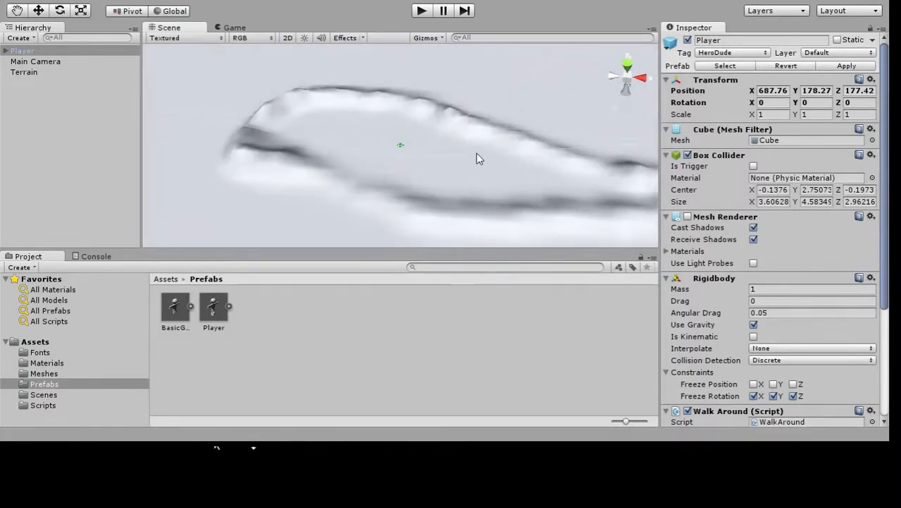
Lower the far side of the terrain's ridge loop and raise steep peaks in that area with opacity 92
left_click(45, 71)
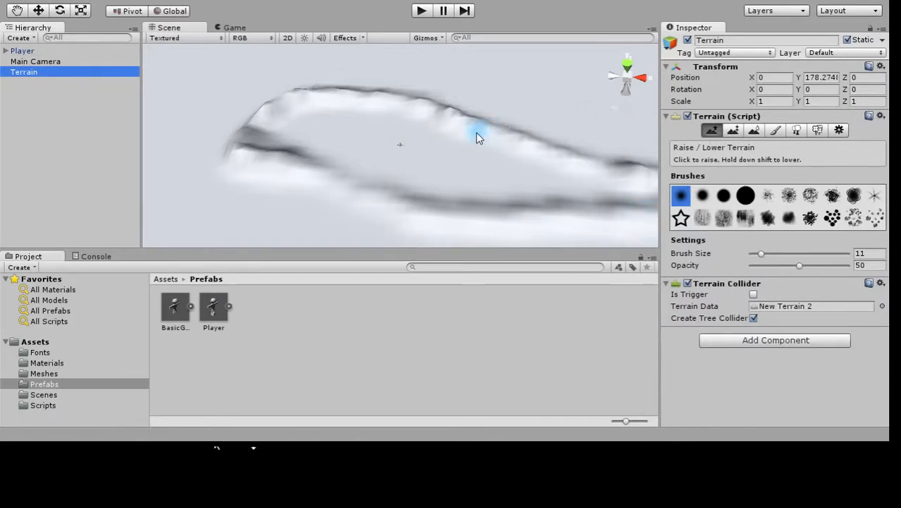
mouse_move(477, 137)
left_mouse_down("shift")
mouse_move(503, 137)
mouse_move(403, 113)
mouse_move(387, 99)
mouse_move(332, 97)
mouse_move(410, 98)
mouse_move(246, 94)
mouse_move(324, 102)
left_mouse_up("shift")
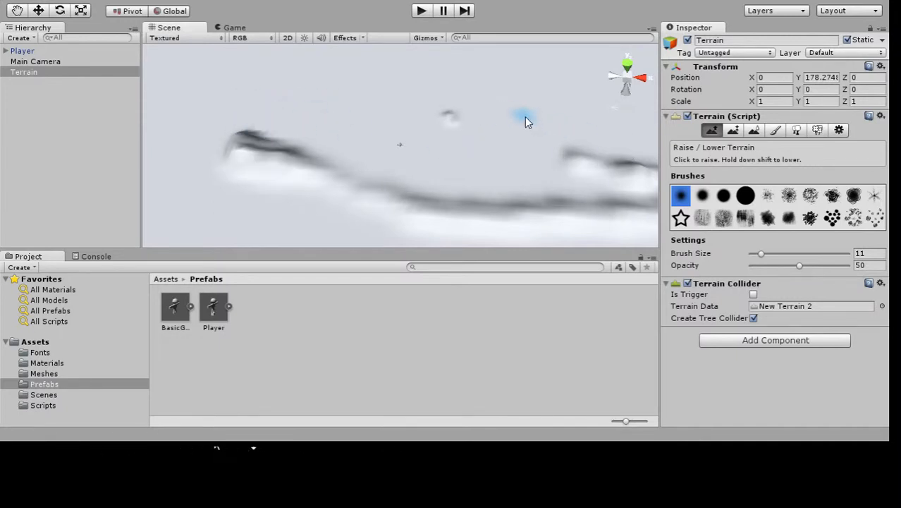
scroll(533, 119, "down", 2)
scroll(533, 120, "down", 2)
left_click_drag(799, 266, 821, 267)
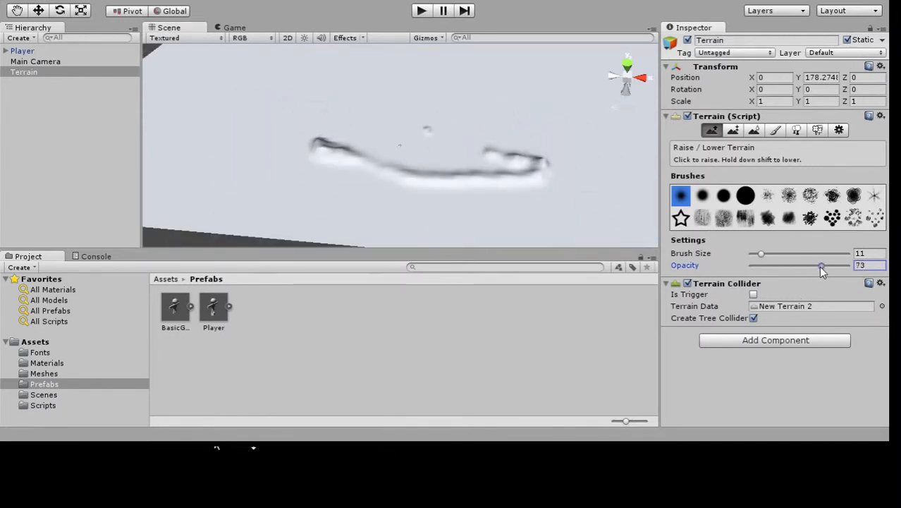
mouse_move(512, 122)
left_mouse_down()
mouse_move(469, 122)
mouse_move(483, 113)
mouse_move(474, 112)
left_mouse_up()
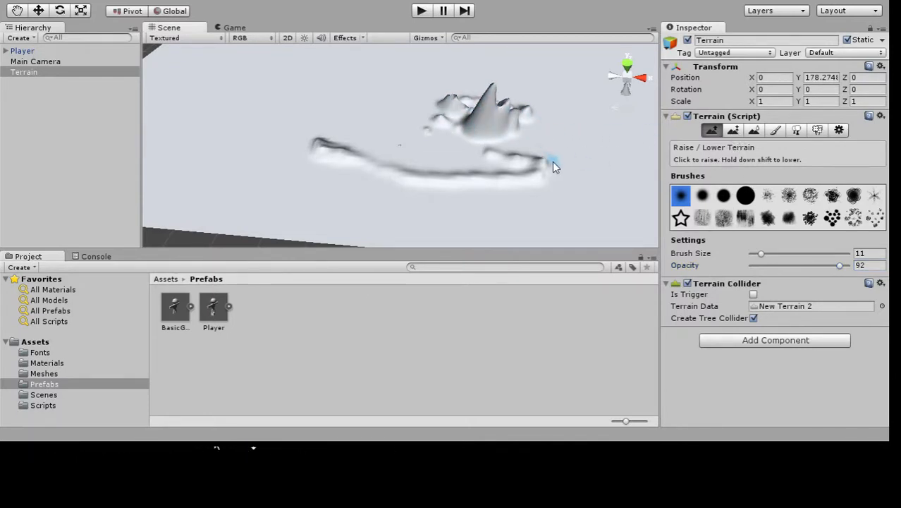
left_click_drag(544, 141, 531, 136)
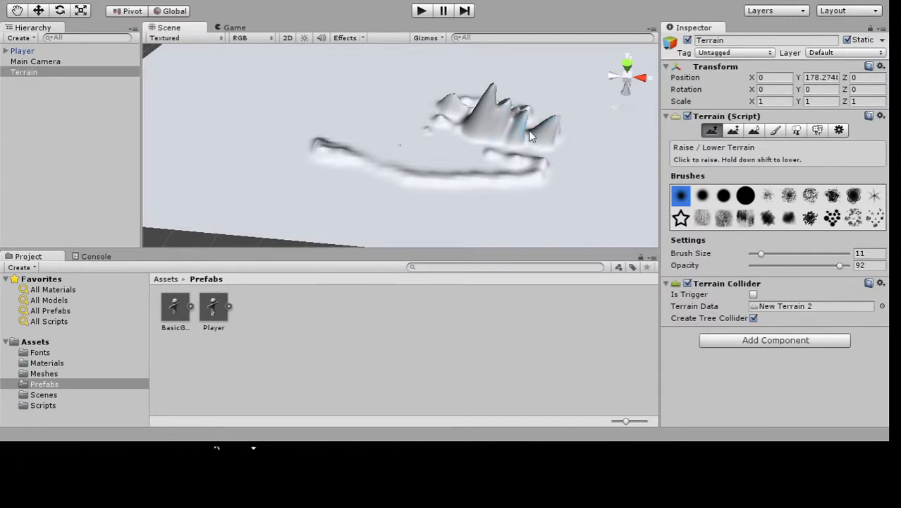
Sample the small peak's height of about 24.99 with Paint height and paint a flat plateau over the adjoining peaks and ground
scroll(585, 134, "up", 15)
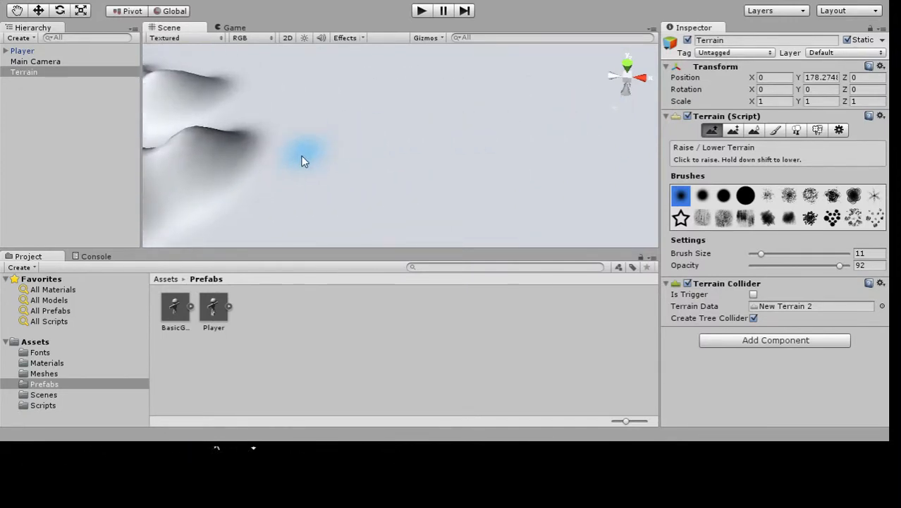
scroll(310, 149, "down", 10)
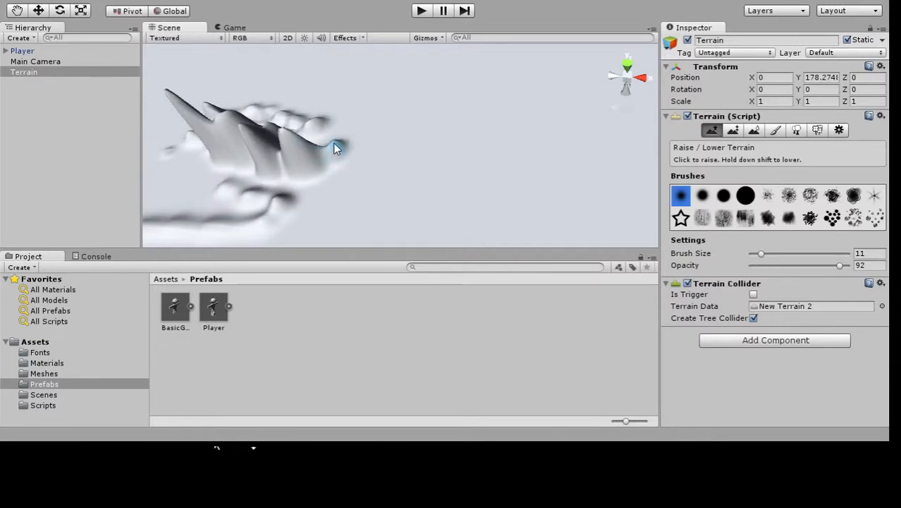
mouse_move(382, 162)
left_mouse_down("alt")
mouse_move(339, 152)
mouse_move(348, 138)
mouse_move(457, 143)
mouse_move(483, 133)
left_mouse_up("alt")
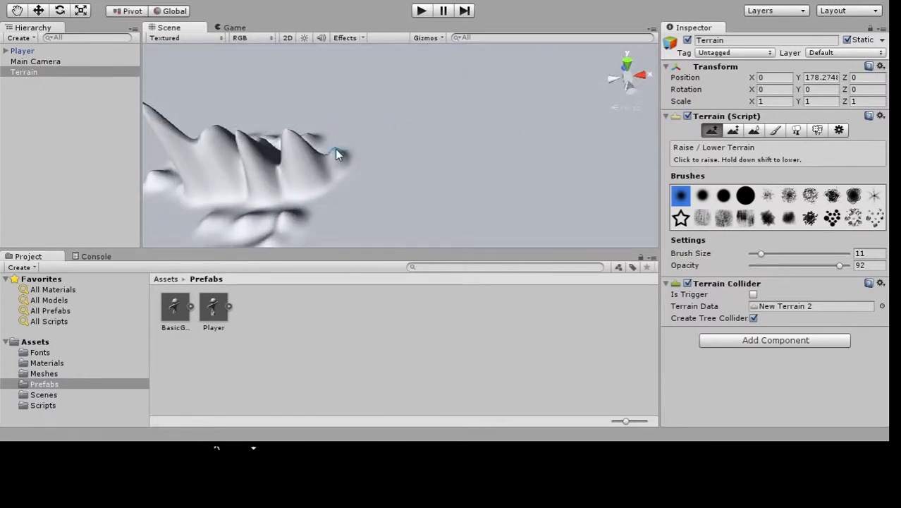
left_click(733, 130)
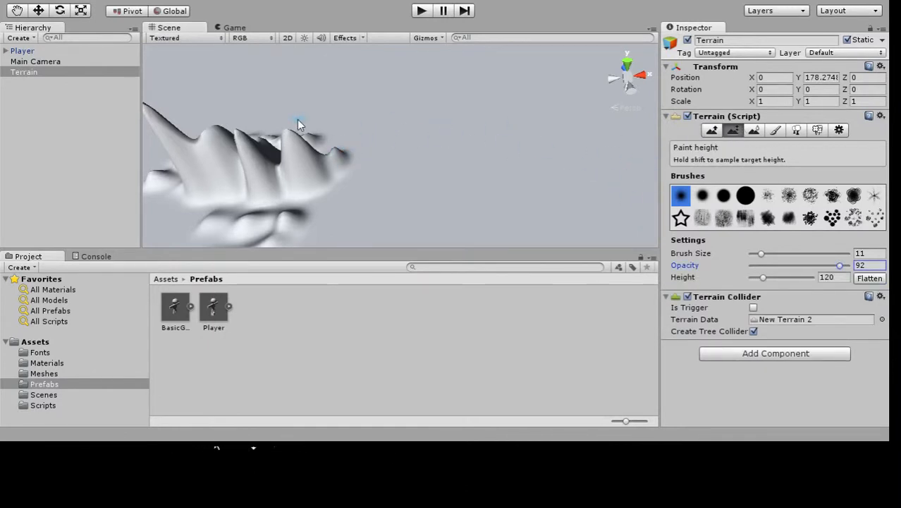
left_click(334, 149, "shift")
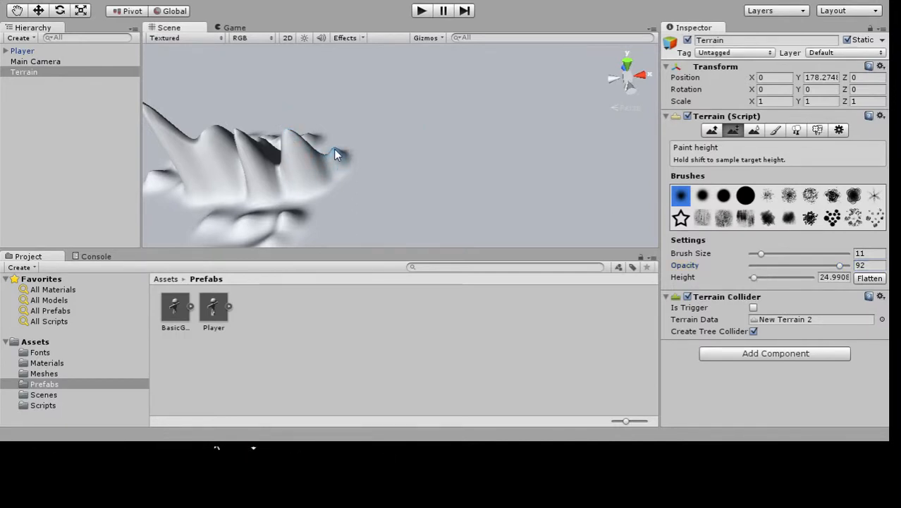
mouse_move(335, 149)
left_mouse_down()
mouse_move(324, 157)
mouse_move(308, 150)
mouse_move(298, 168)
mouse_move(252, 157)
mouse_move(339, 156)
mouse_move(336, 171)
mouse_move(294, 177)
mouse_move(337, 190)
mouse_move(296, 209)
mouse_move(354, 213)
mouse_move(340, 233)
left_mouse_up()
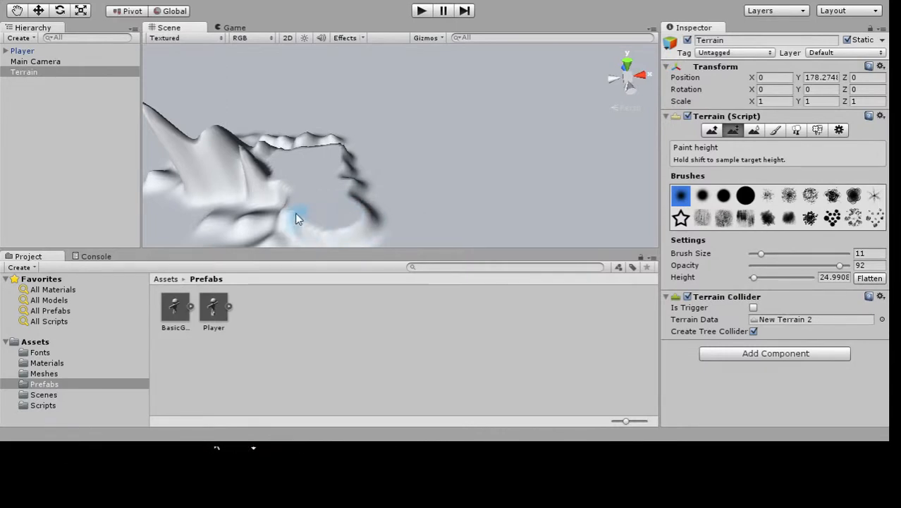
mouse_move(294, 213)
left_mouse_down()
mouse_move(373, 192)
mouse_move(380, 203)
mouse_move(348, 170)
mouse_move(397, 184)
mouse_move(364, 149)
mouse_move(398, 171)
mouse_move(461, 167)
mouse_move(328, 170)
mouse_move(600, 185)
left_mouse_up()
scroll(437, 190, "down", 3)
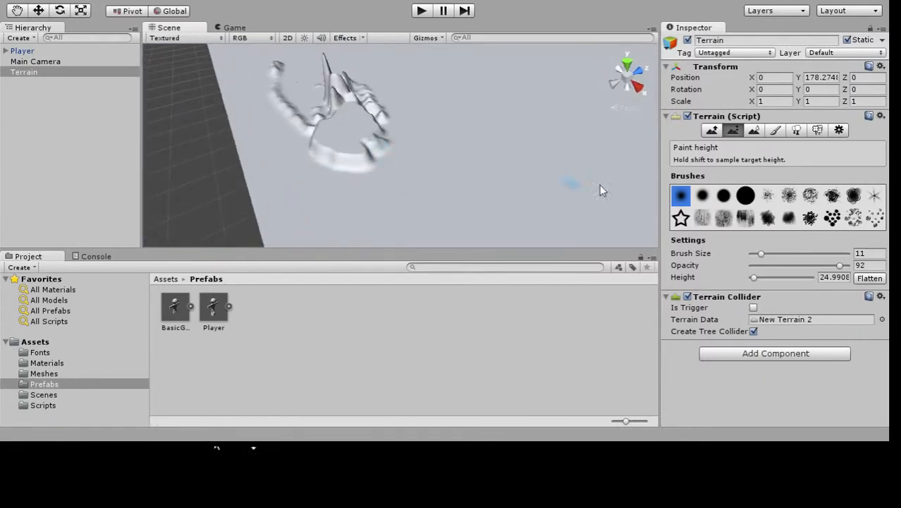
Bring the standard terrain assets into the project for Paint Texture and open the Standard Assets folder
left_click(777, 133)
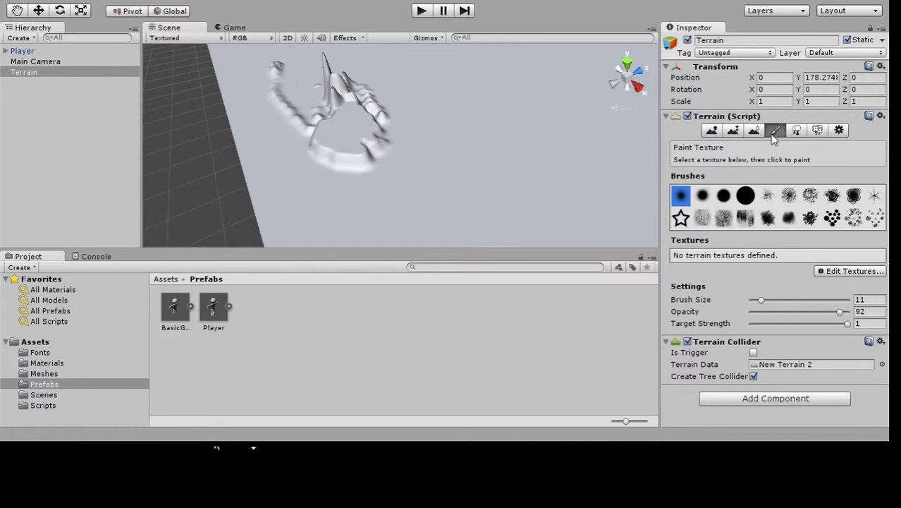
left_click(869, 272)
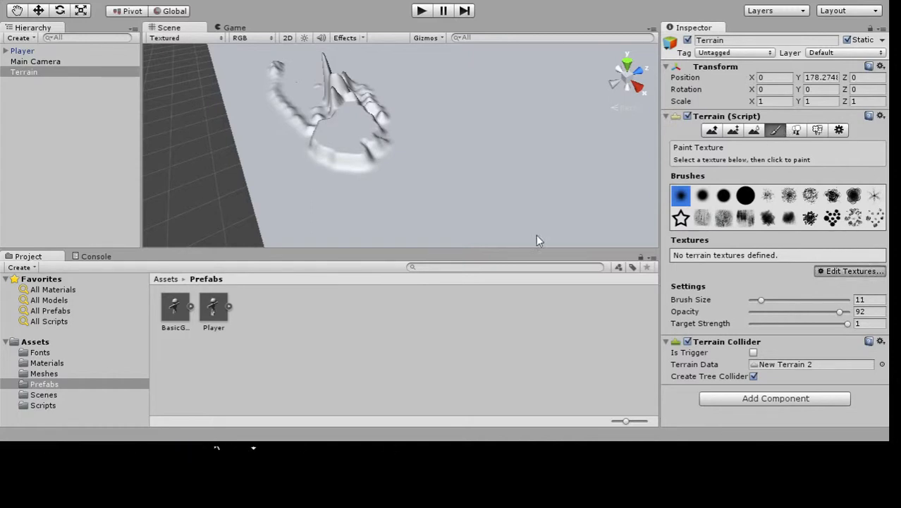
left_click(819, 279)
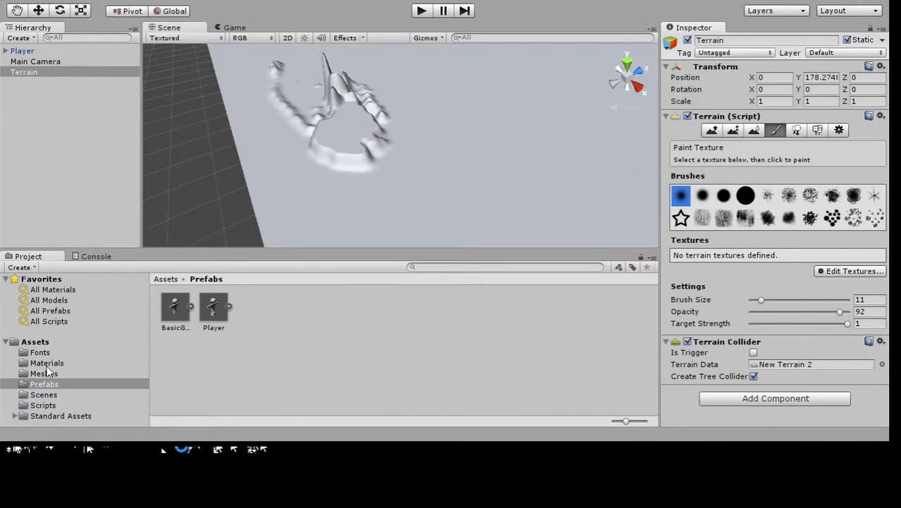
left_click(45, 416)
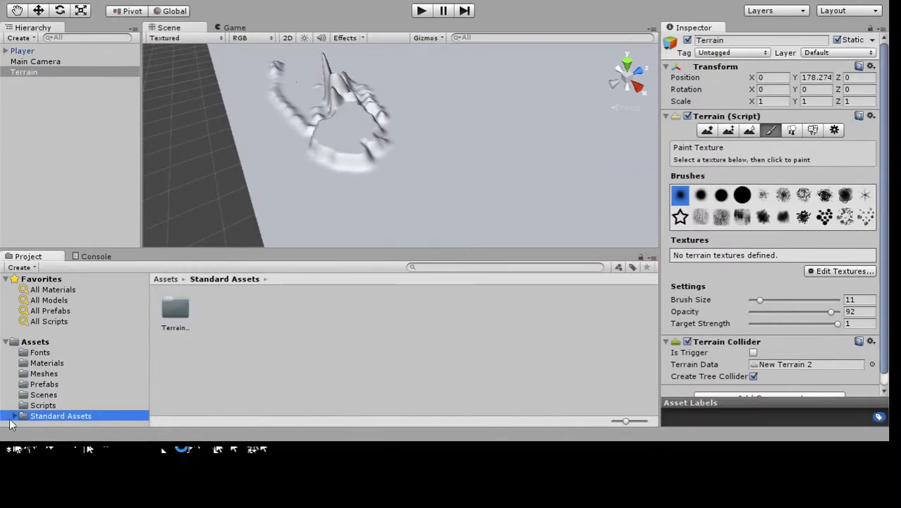
Add a rock texture and a sand texture to the terrain's Paint Texture set, with rock as the base texture
left_click(783, 133)
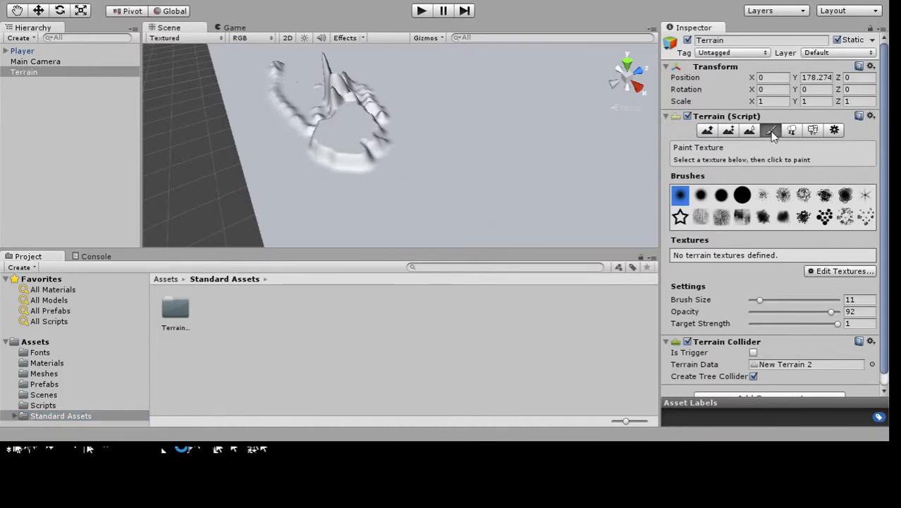
left_click(841, 272)
left_click(112, 191)
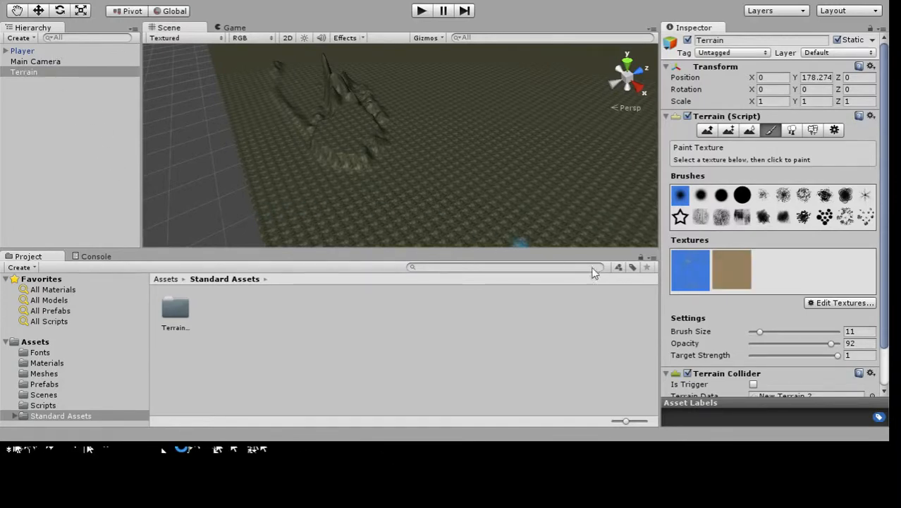
Paint a broad sand patch on the flat ground beside the ridge loop with brush size 11 and opacity 92
left_click(727, 271)
scroll(356, 141, "up", 5)
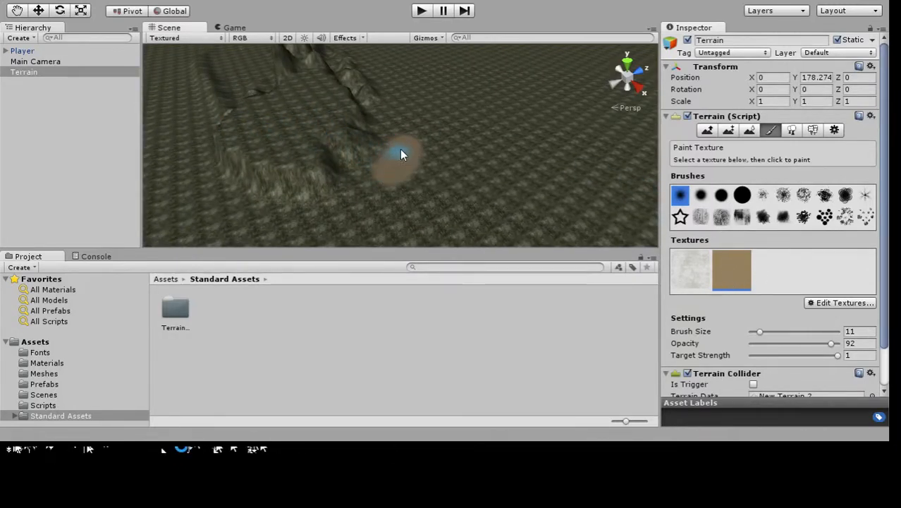
mouse_move(400, 154)
left_mouse_down()
mouse_move(337, 203)
mouse_move(418, 155)
mouse_move(436, 161)
mouse_move(457, 189)
left_mouse_up()
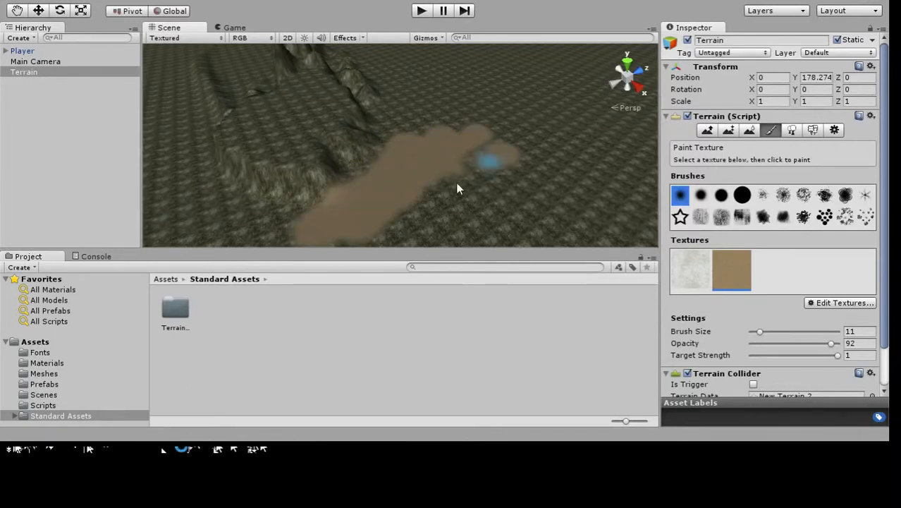
scroll(452, 181, "down", 5)
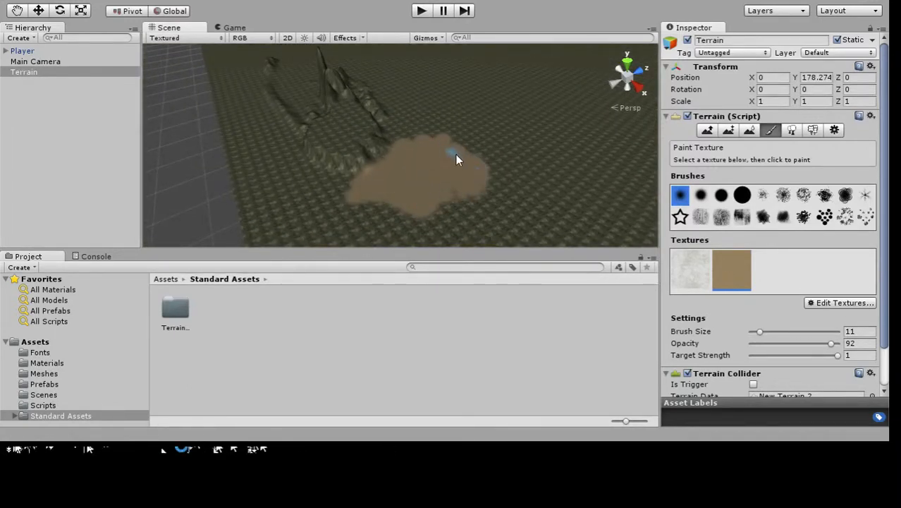
left_click_drag(398, 209, 471, 224)
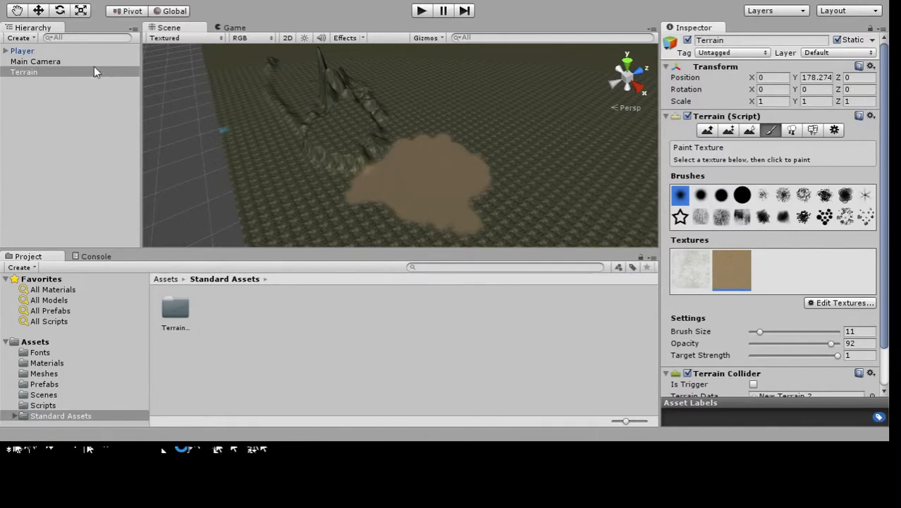
Add a grass texture to the terrain and paint a small grass patch at the edge of the sand beside the ridges
left_click(763, 273)
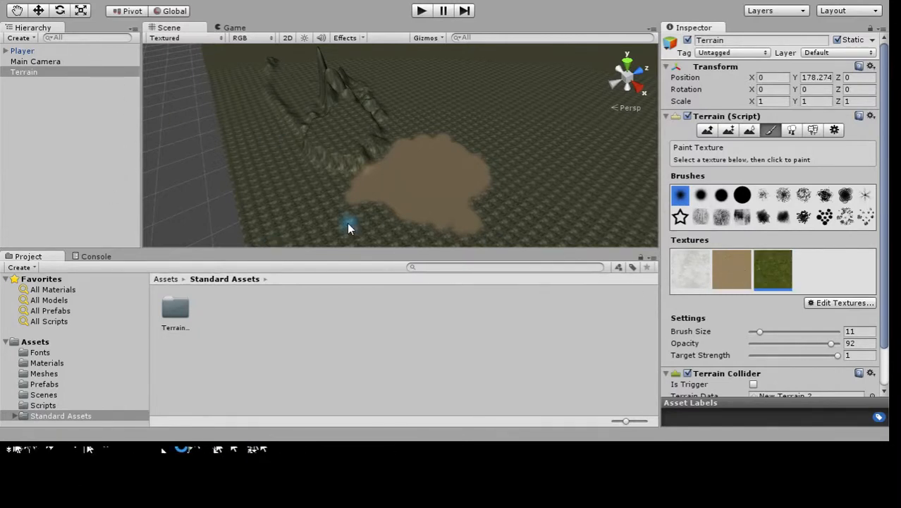
scroll(358, 212, "up", 2)
left_click(358, 213)
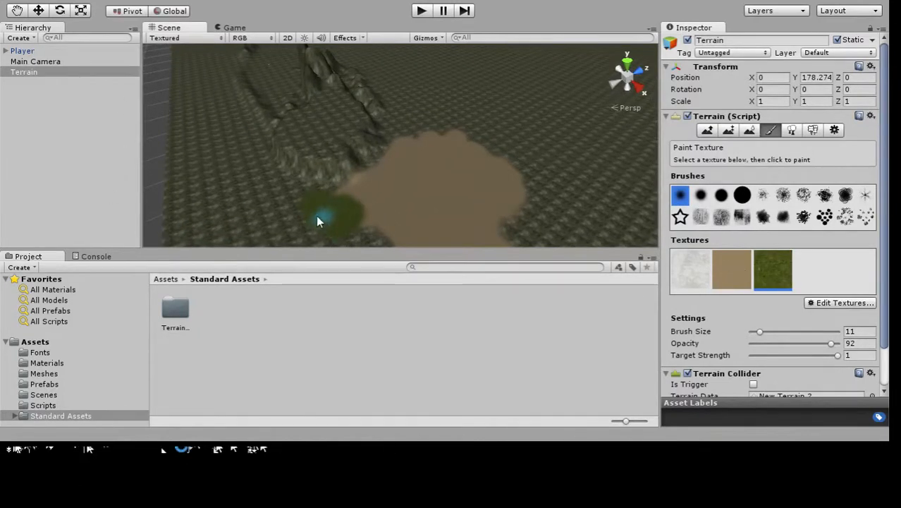
left_click_drag(316, 220, 358, 213)
Blend grass over the sand patch starting at target strength 0.145, and over the area inside the ridge loop at 0.328
scroll(787, 252, "down", 2)
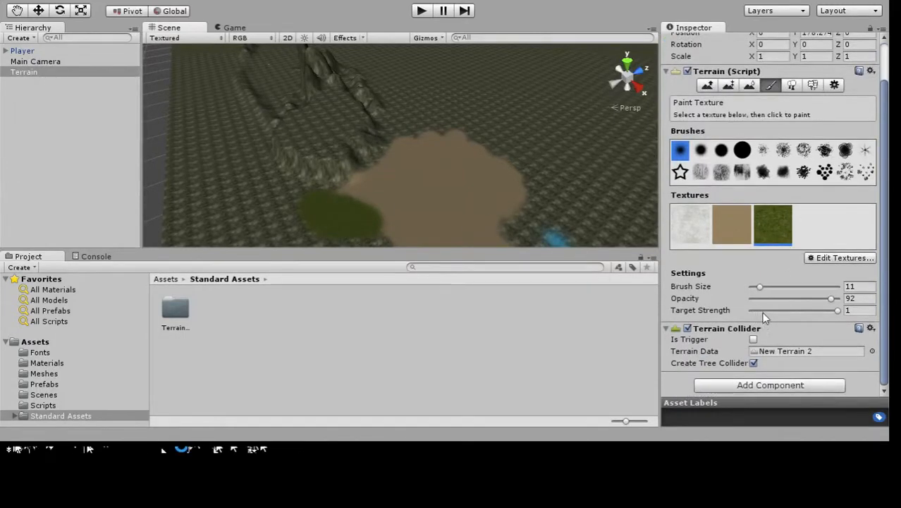
left_click_drag(831, 309, 763, 317)
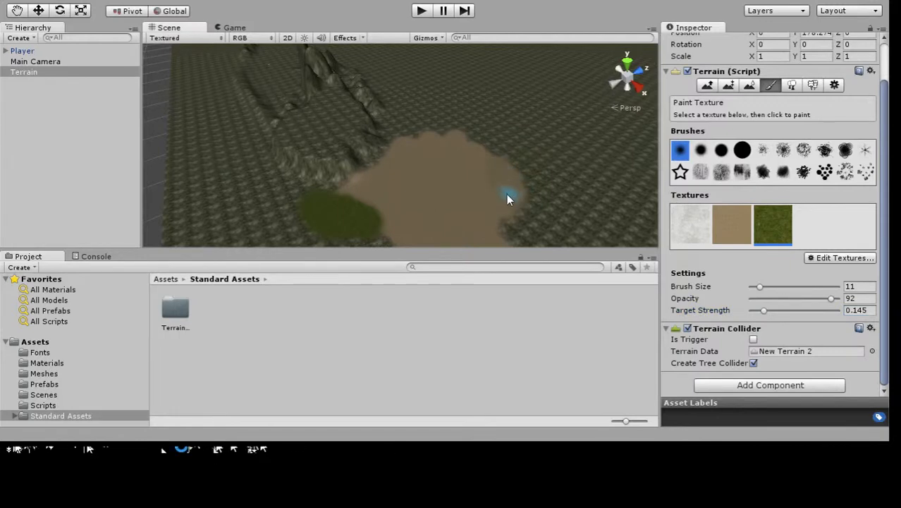
mouse_move(486, 189)
left_mouse_down()
mouse_move(479, 172)
mouse_move(458, 169)
left_mouse_up()
left_click_drag(770, 311, 816, 311)
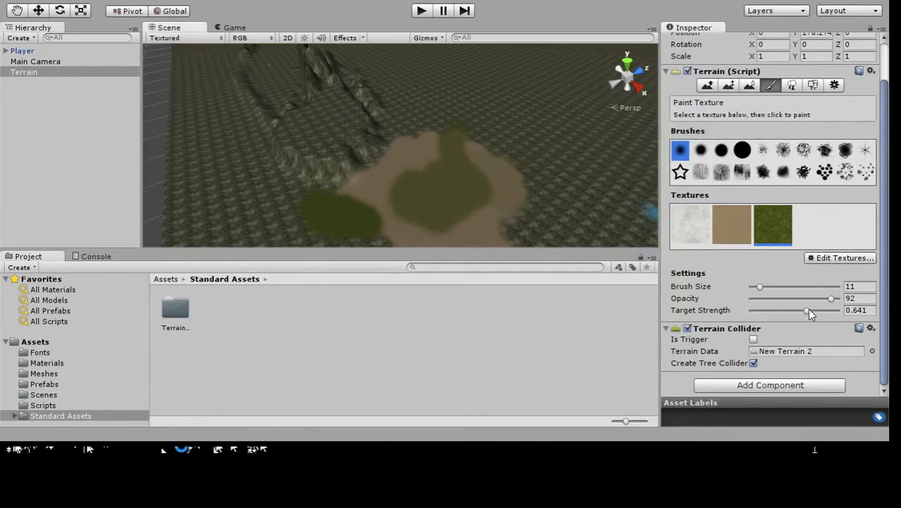
left_click_drag(808, 309, 779, 310)
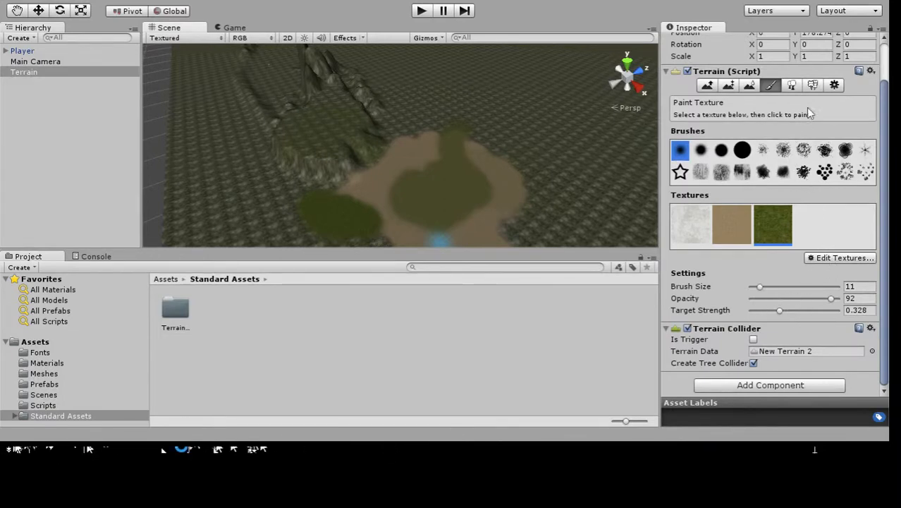
Add the Palm tree to the terrain's Place Trees set
left_click(793, 89)
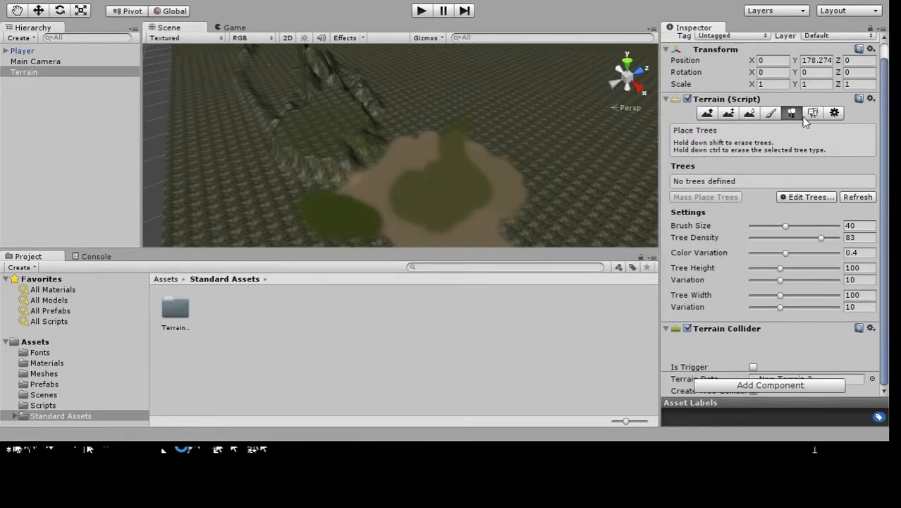
left_click(811, 198)
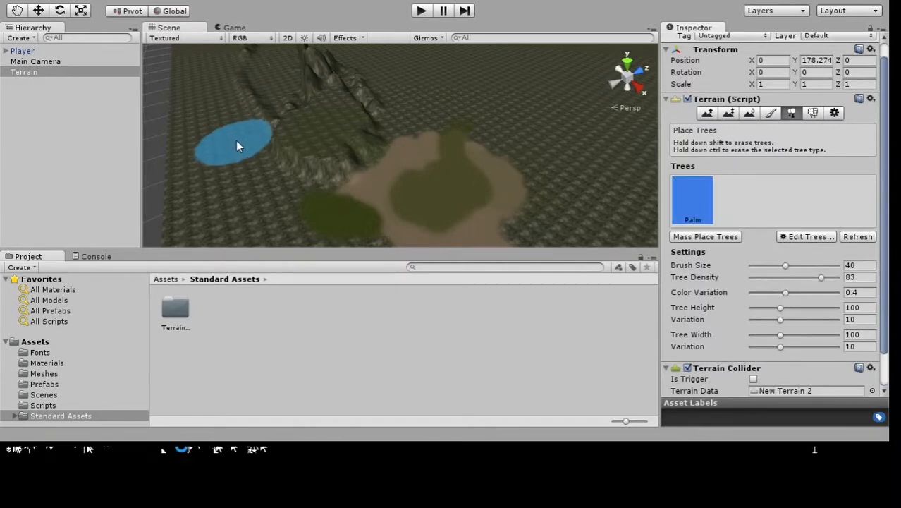
scroll(497, 153, "up", 4)
scroll(339, 185, "down", 4)
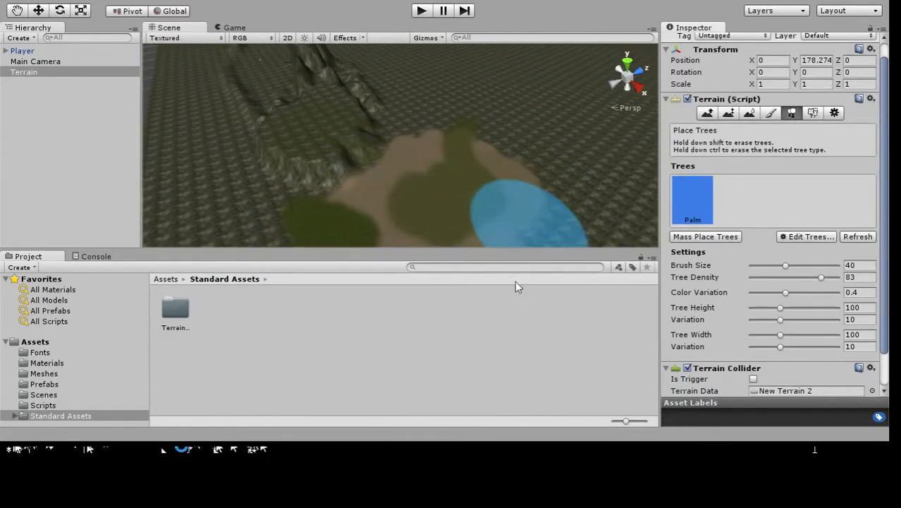
left_click(356, 266)
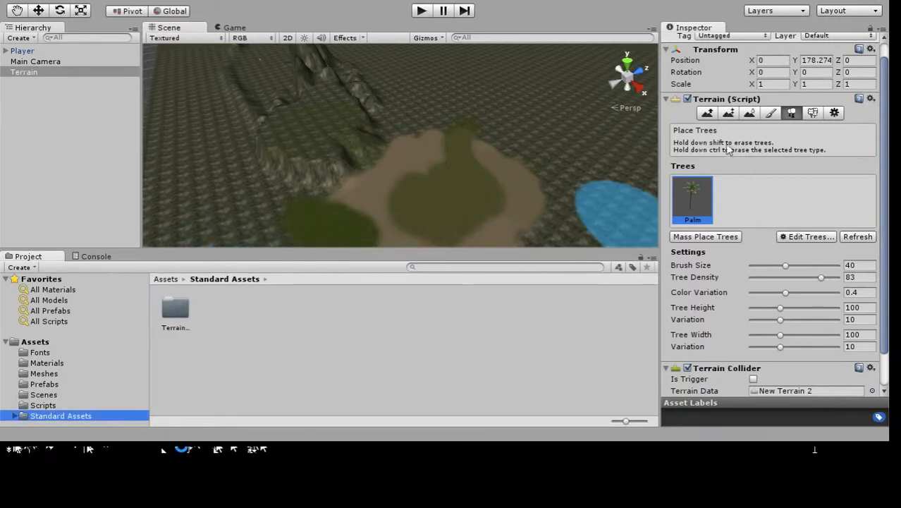
Widen the Scene view and place a dense palm cluster on the sand patch with brush size 40 and tree density 83
left_click_drag(659, 122, 707, 122)
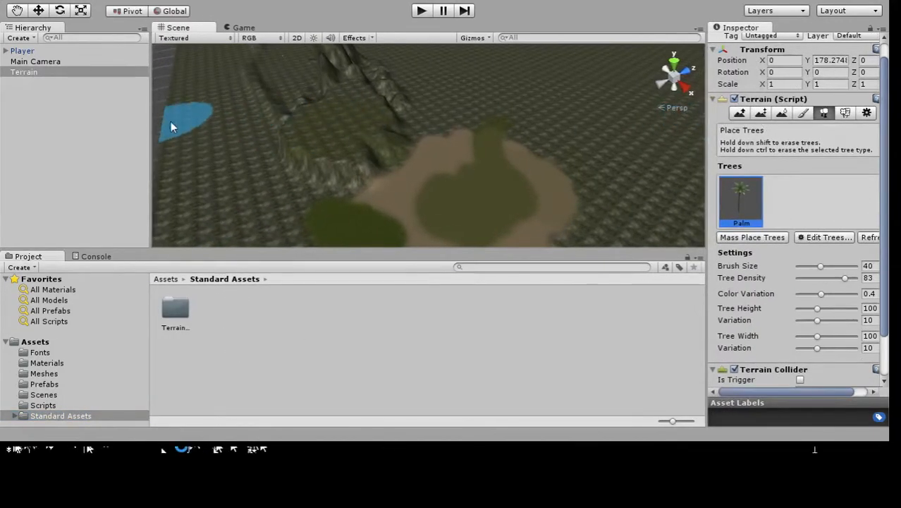
left_click_drag(142, 132, 134, 132)
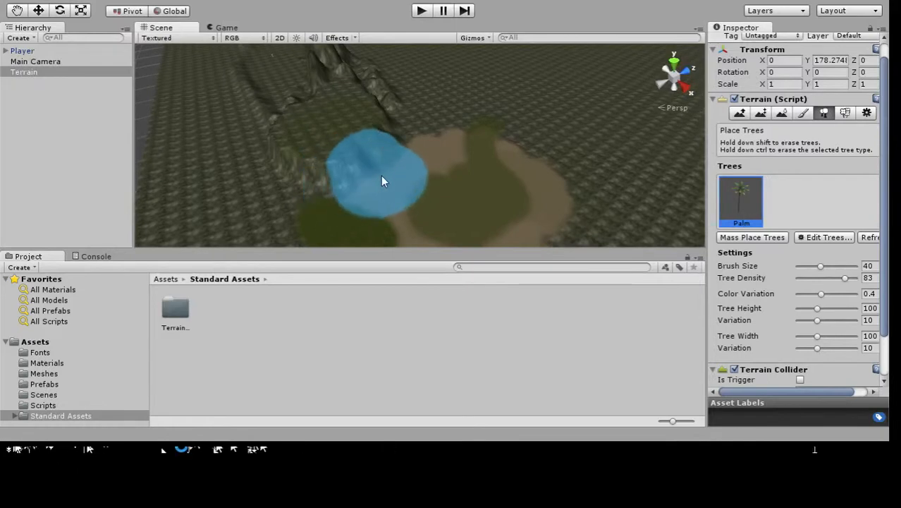
scroll(529, 125, "up", 5)
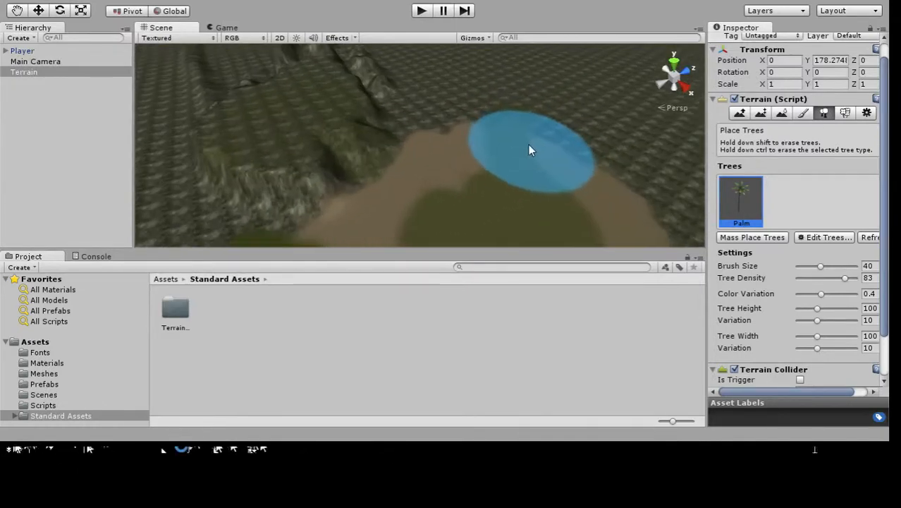
mouse_move(516, 201)
left_mouse_down("alt")
mouse_move(270, 165)
mouse_move(262, 154)
left_mouse_up("alt")
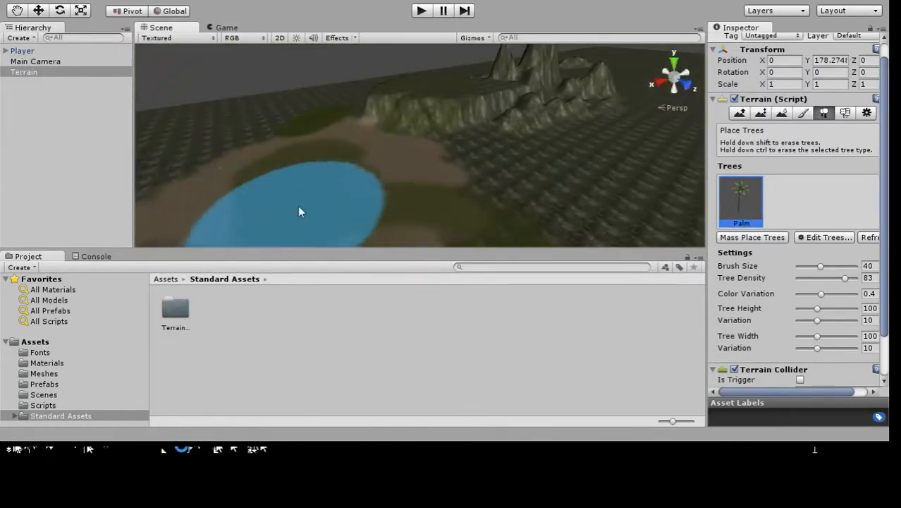
left_click(309, 189)
Set the tree density to 14 and scatter sparse palms over the ground beside the dense cluster
scroll(426, 182, "down", 5)
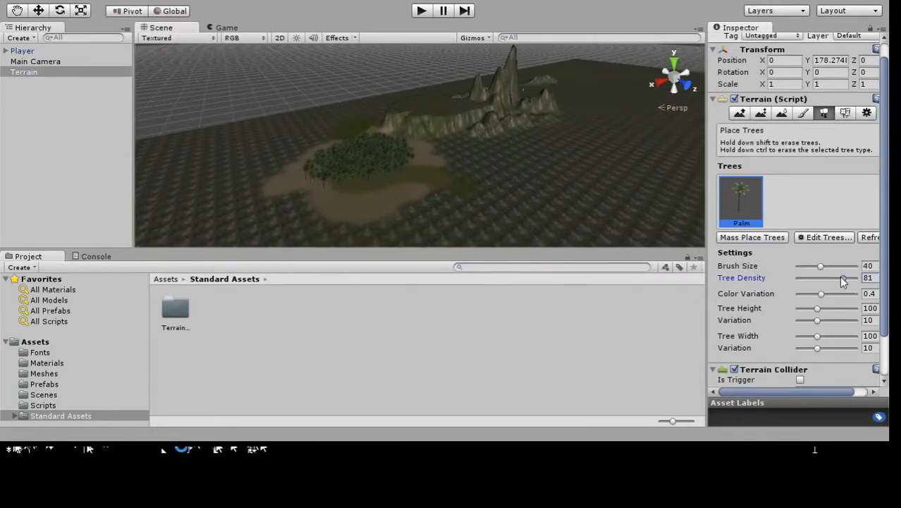
left_click_drag(840, 277, 797, 283)
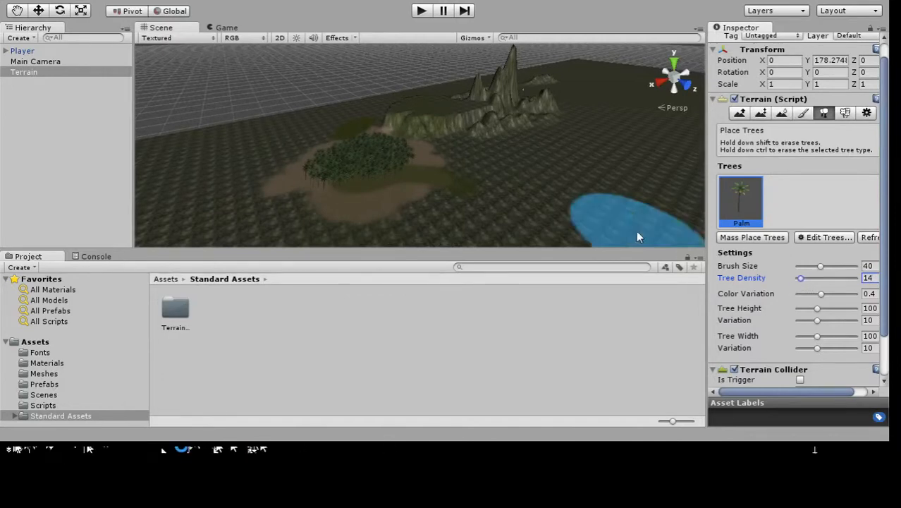
left_click(499, 196)
mouse_move(500, 194)
left_mouse_down()
mouse_move(580, 179)
mouse_move(516, 174)
mouse_move(490, 199)
mouse_move(436, 208)
mouse_move(377, 207)
mouse_move(359, 191)
left_mouse_up()
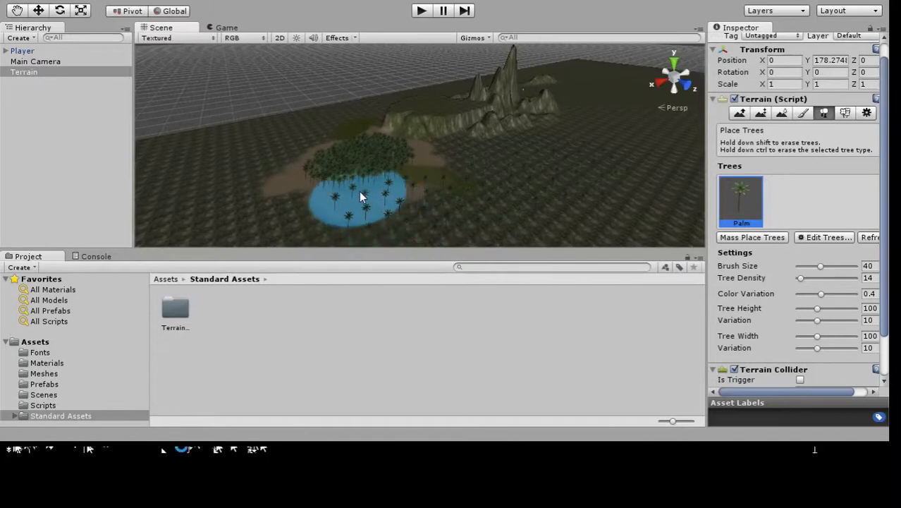
Paint the sand texture over the ridges and surrounding ground with brush size 100 and target strength 1
left_click(803, 115)
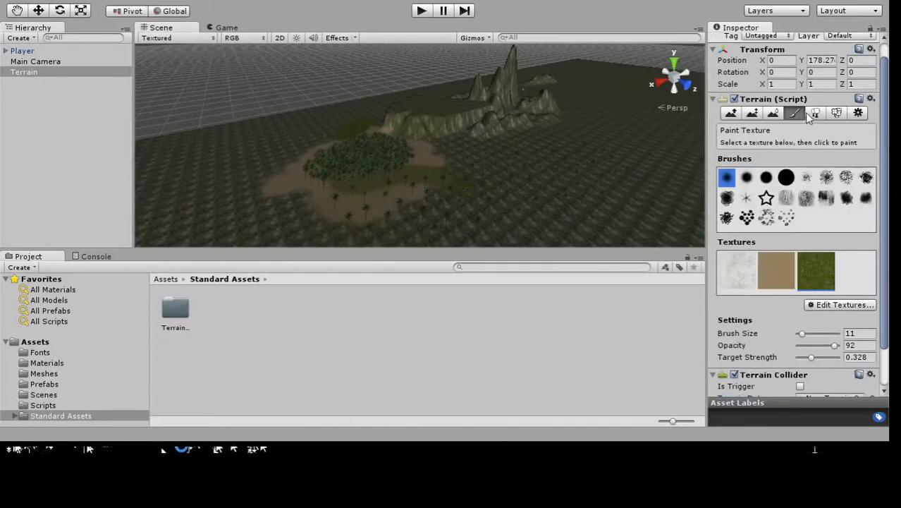
left_click(786, 283)
scroll(785, 278, "down", 2)
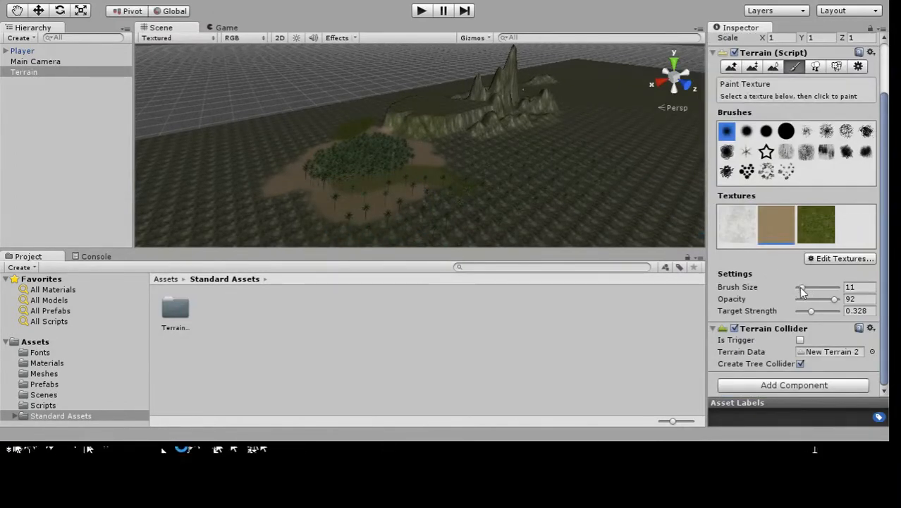
mouse_move(802, 292)
left_mouse_down()
mouse_move(839, 290)
mouse_move(846, 314)
left_mouse_up()
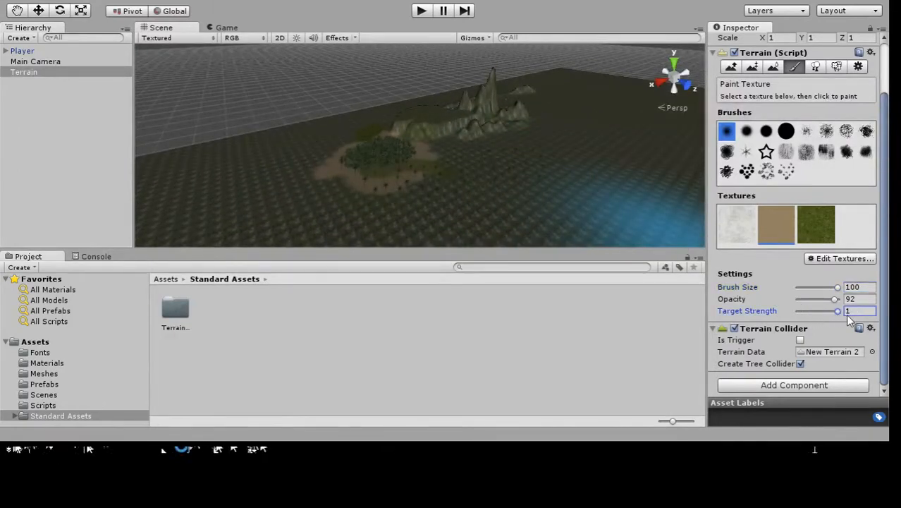
mouse_move(395, 176)
left_mouse_down()
mouse_move(343, 199)
mouse_move(540, 234)
mouse_move(489, 160)
mouse_move(245, 225)
mouse_move(533, 85)
mouse_move(590, 101)
mouse_move(551, 90)
left_mouse_up()
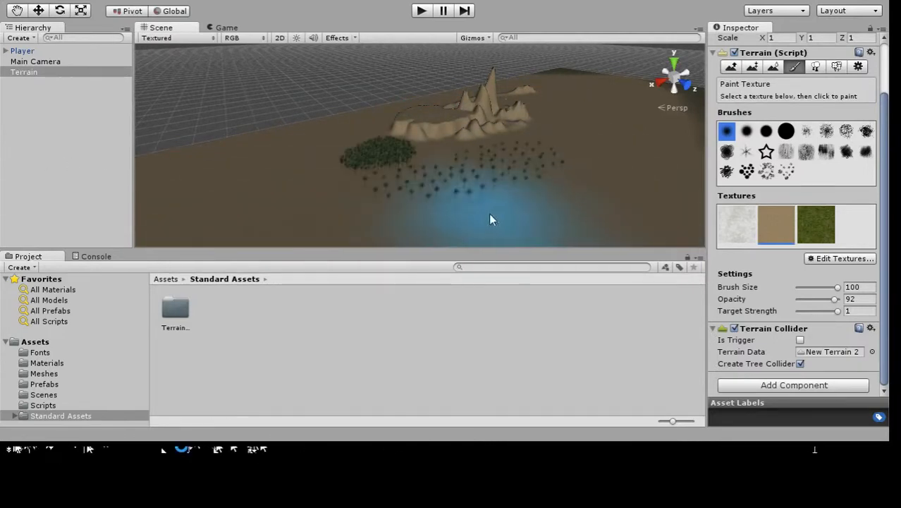
Add a Grass detail to the terrain's Paint Details set and set its opacity to 1
left_click(815, 66)
left_click(837, 66)
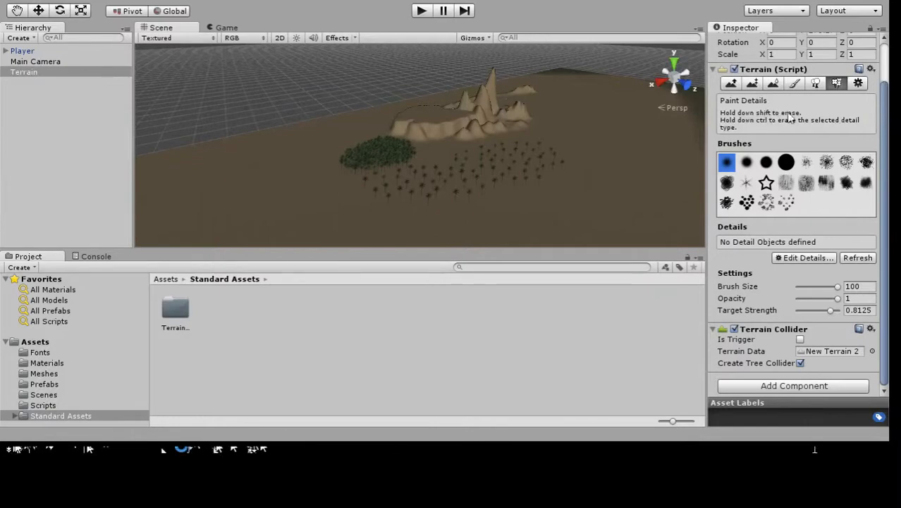
left_click(859, 83)
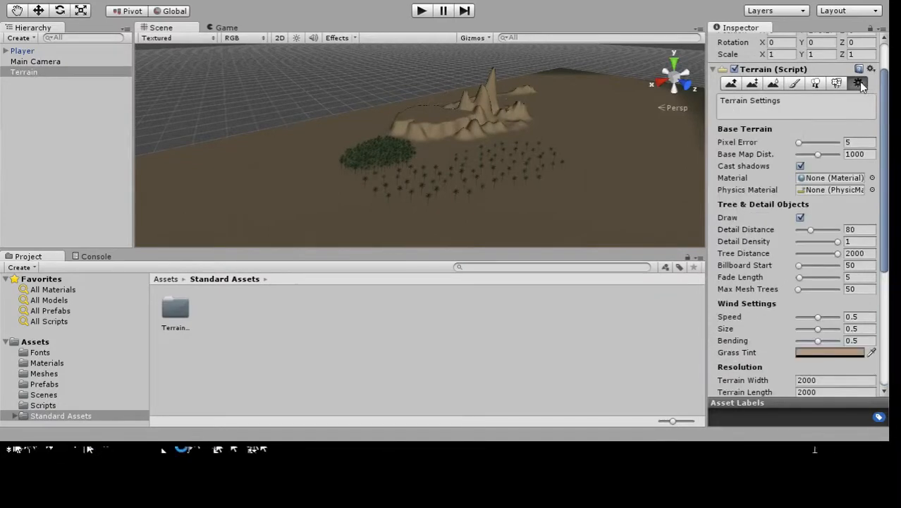
left_click(837, 84)
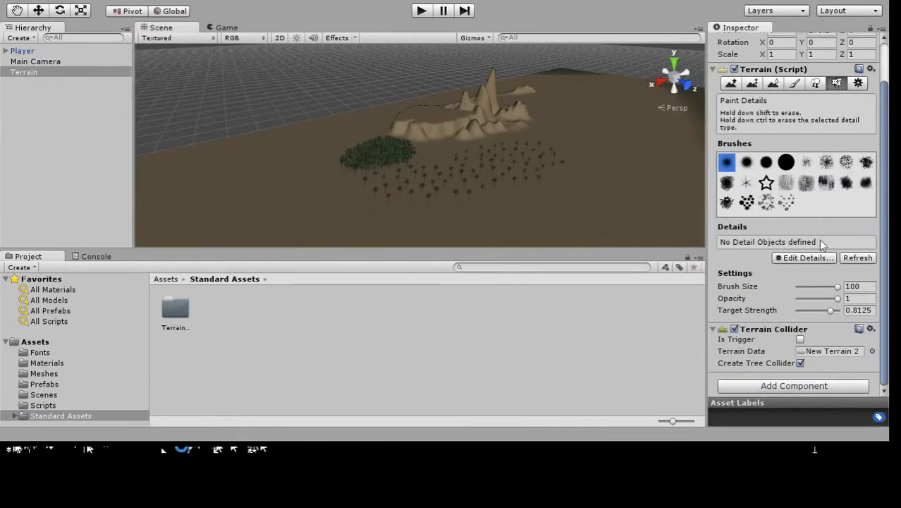
left_click(818, 258)
scroll(272, 207, "up", 5)
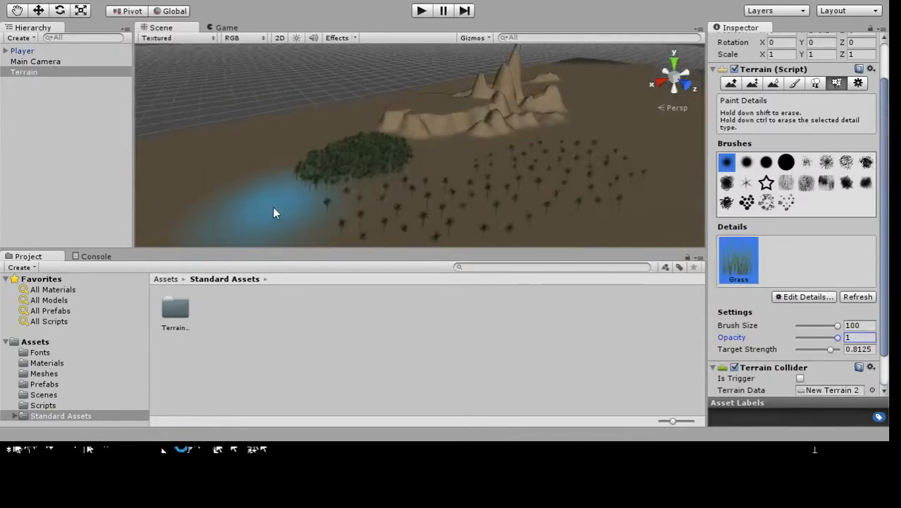
Set the palm placement to color variation 1, height variation 30, tree width 91 and width variation 30
scroll(430, 138, "up", 3)
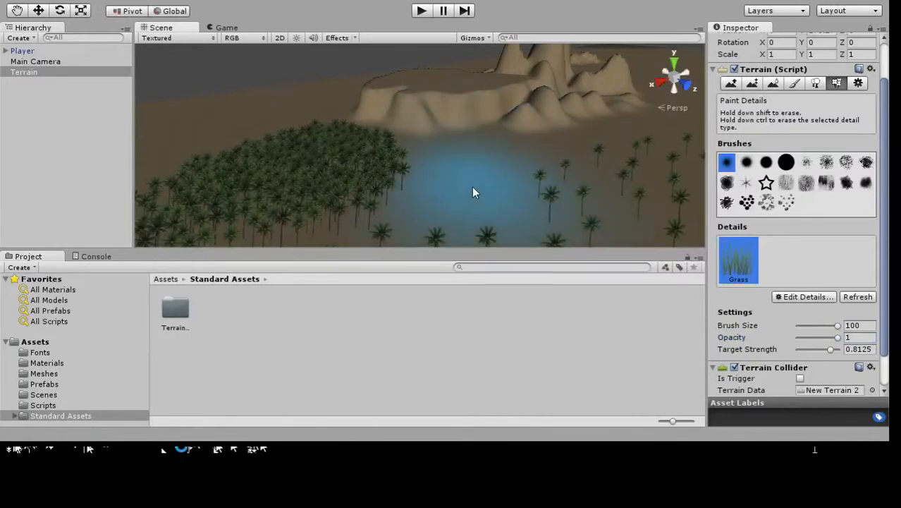
scroll(492, 168, "up", 5)
scroll(527, 145, "down", 5)
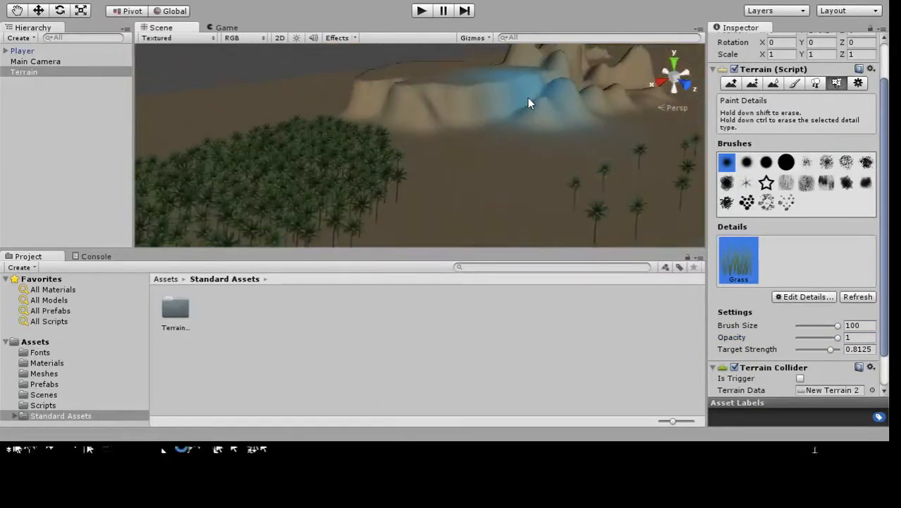
left_click_drag(482, 130, 358, 143, "alt")
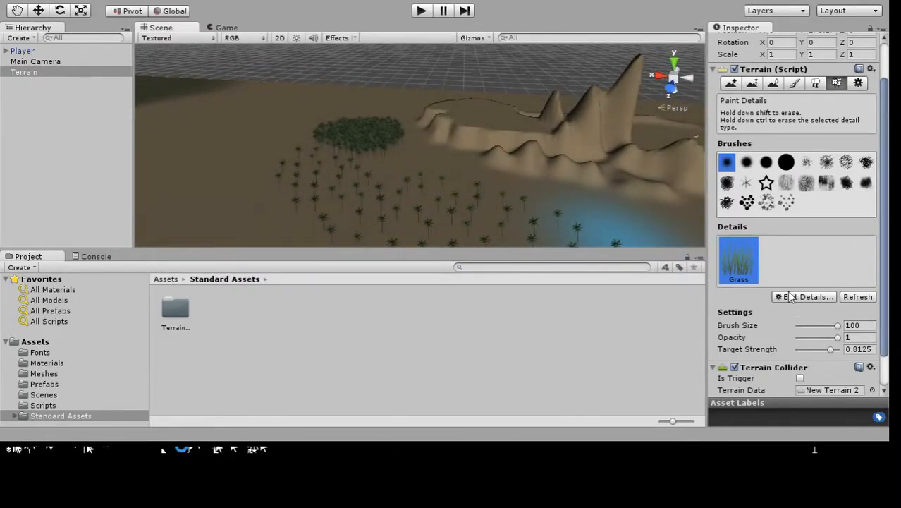
left_click(815, 85)
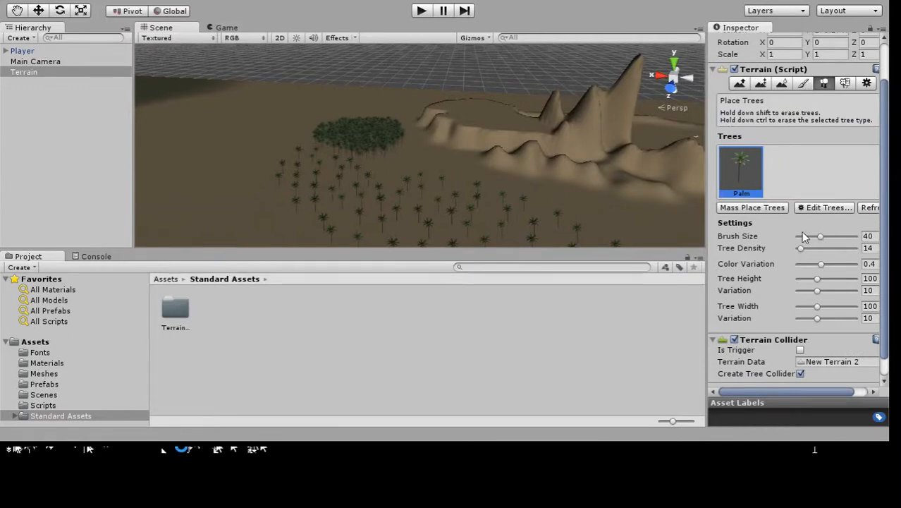
scroll(804, 237, "down", 1)
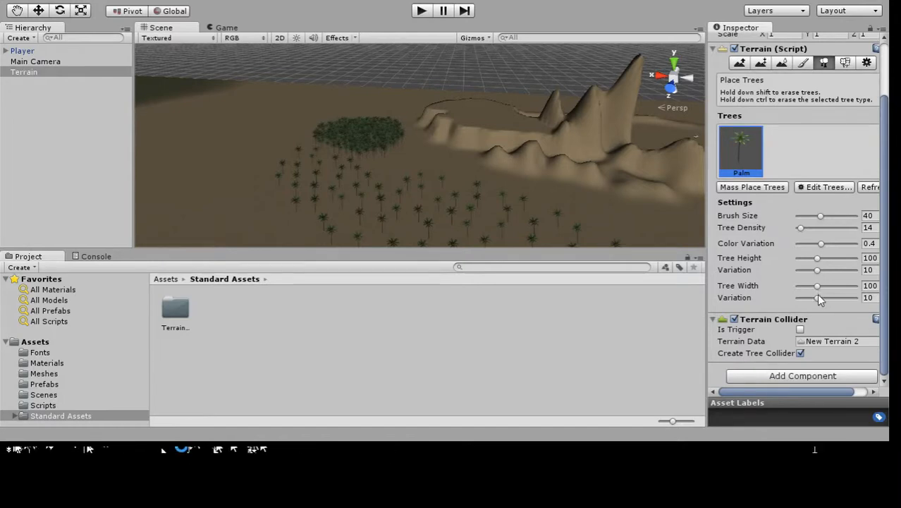
mouse_move(816, 297)
left_mouse_down()
mouse_move(856, 297)
mouse_move(814, 285)
mouse_move(825, 243)
mouse_move(855, 243)
left_mouse_up()
Scatter palms across the flat top of the sand ridge with brush size 40 and tree density 14
scroll(424, 192, "up", 5)
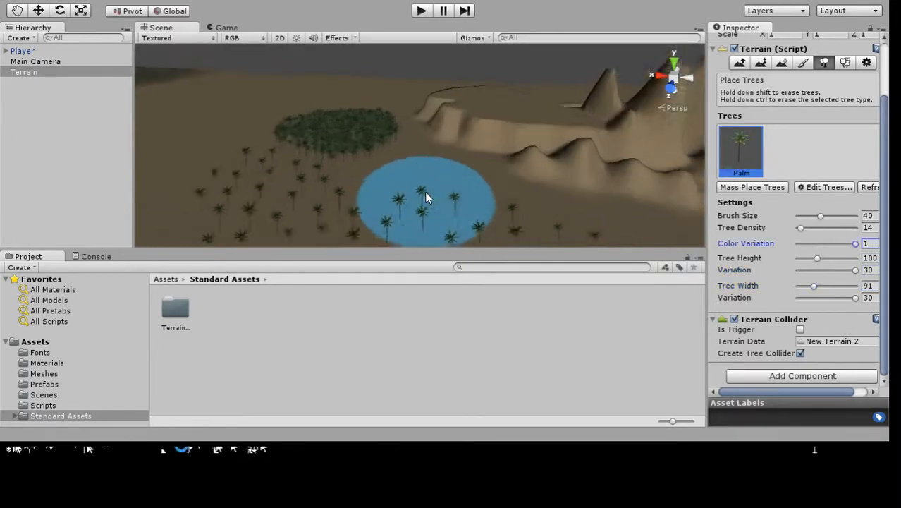
left_click(560, 78)
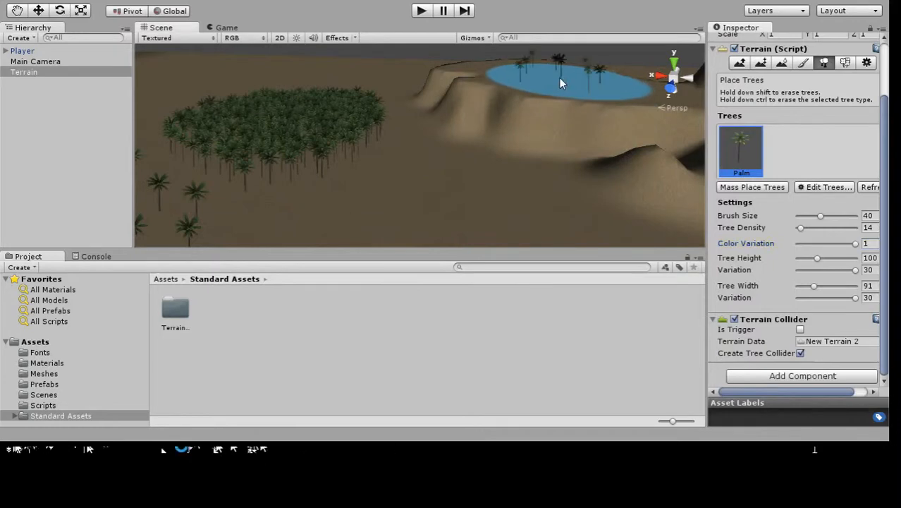
scroll(578, 88, "up", 3)
scroll(581, 98, "down", 3)
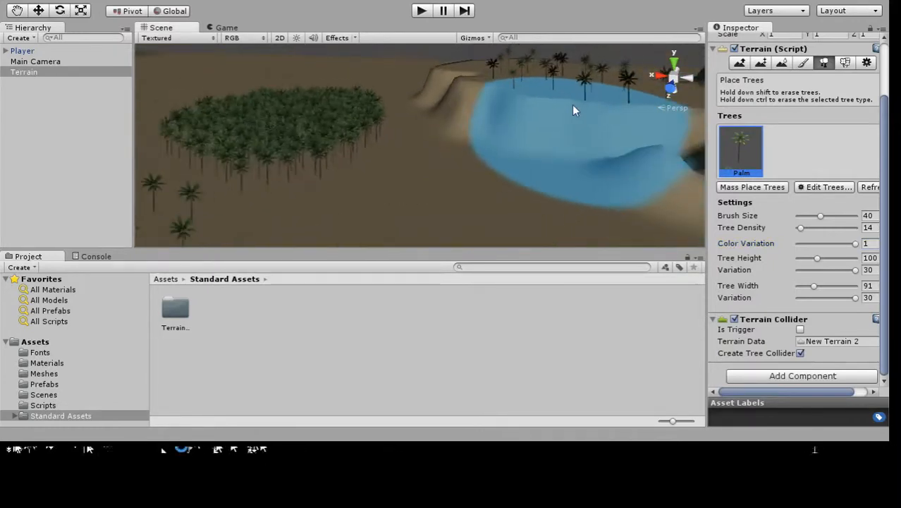
left_click(570, 89)
Examine the grass and palms on the sand ridge up close from several angles
middle_click_drag(572, 95, 495, 125)
scroll(276, 185, "up", 4)
key("q")
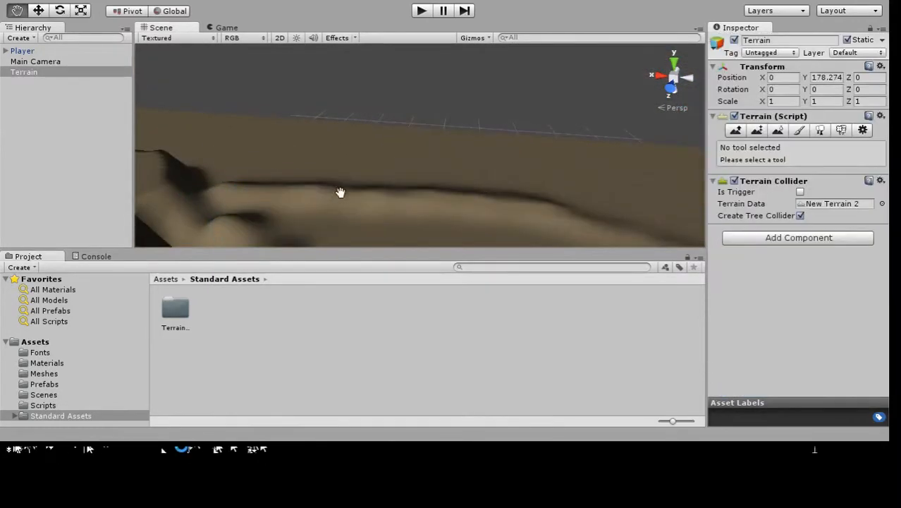
mouse_move(317, 189)
left_mouse_down()
mouse_move(517, 204)
mouse_move(543, 135)
mouse_move(515, 149)
mouse_move(519, 135)
mouse_move(531, 132)
mouse_move(458, 165)
mouse_move(402, 165)
mouse_move(483, 138)
mouse_move(501, 159)
mouse_move(474, 140)
mouse_move(479, 121)
mouse_move(479, 137)
left_mouse_up()
scroll(479, 147, "up", 5)
scroll(479, 147, "down", 1)
scroll(479, 139, "down", 3)
scroll(479, 139, "up", 5)
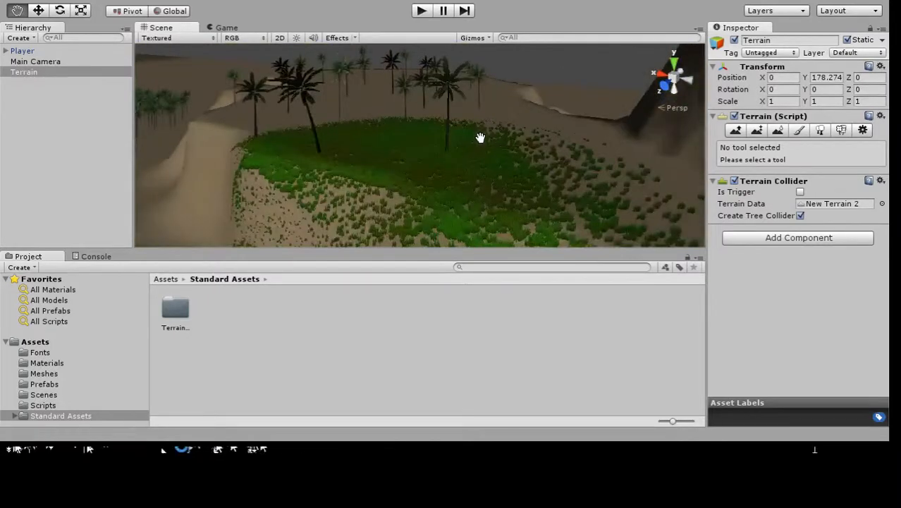
scroll(494, 135, "down", 8)
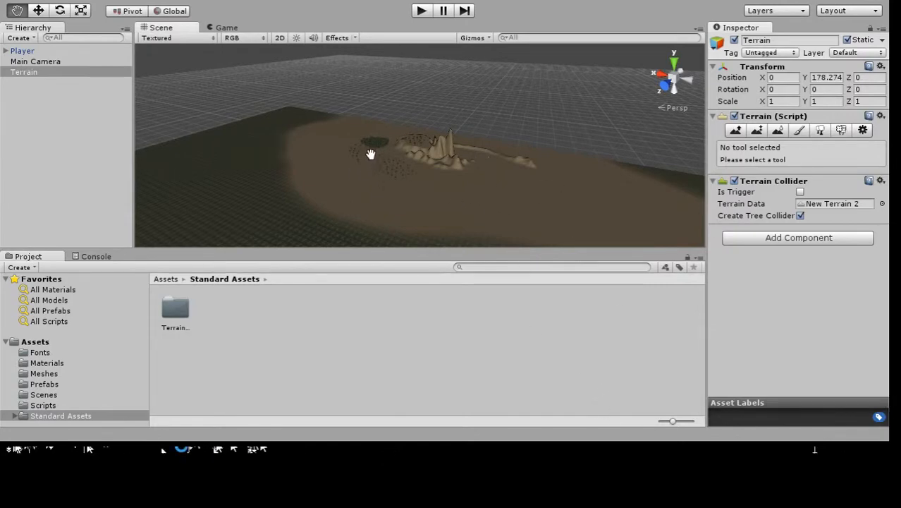
Raise a large hill near the terrain's edge beyond the sand area with brush size 100 and opacity 92
key("w")
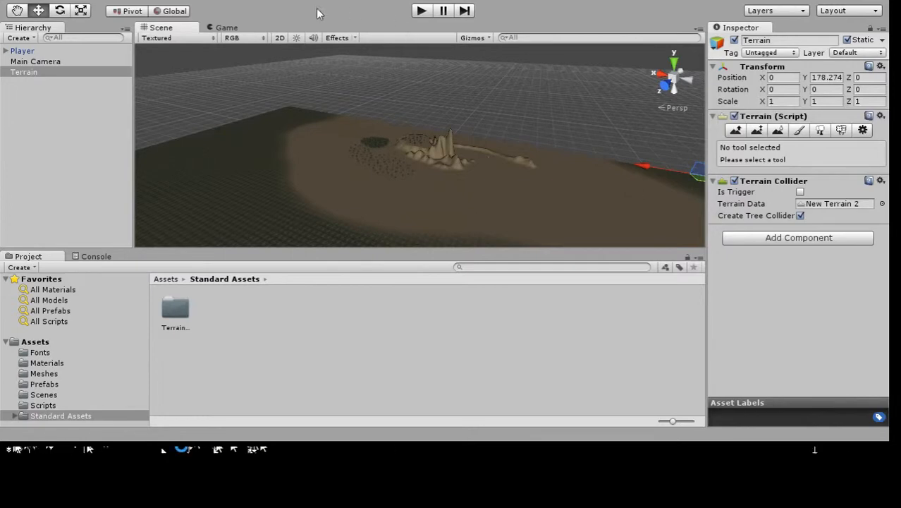
scroll(485, 177, "down", 3)
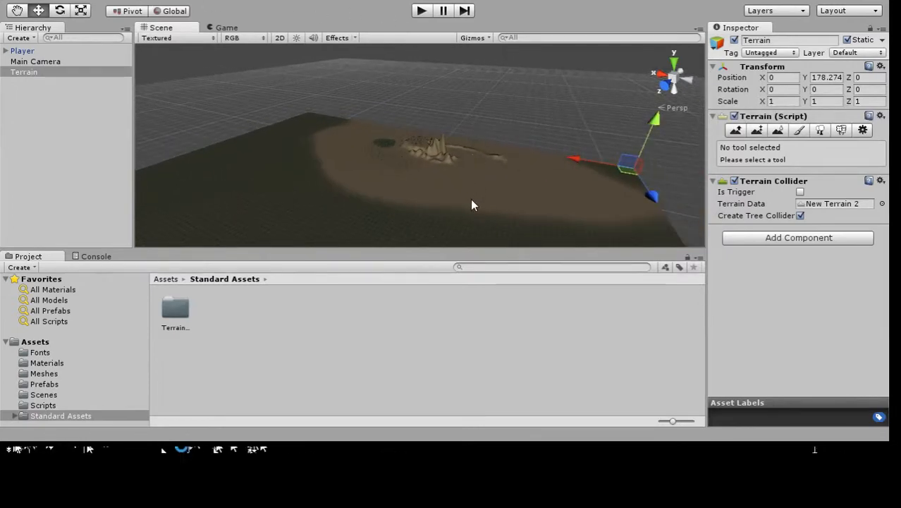
left_click_drag(426, 173, 497, 201, "alt")
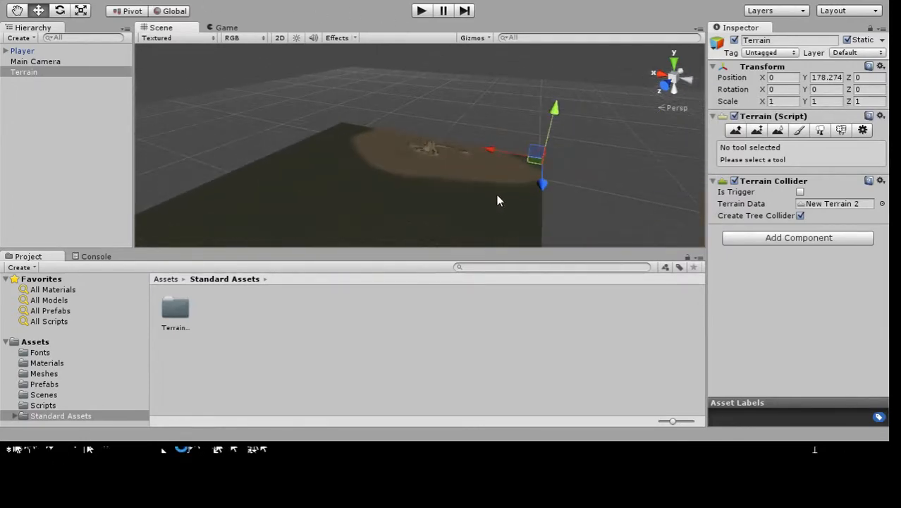
left_click(737, 132)
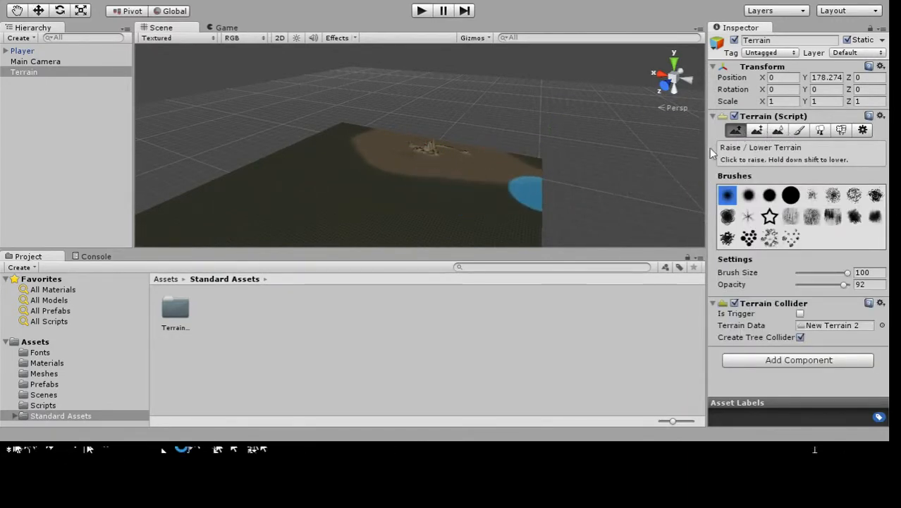
mouse_move(445, 228)
left_mouse_down()
mouse_move(451, 234)
mouse_move(514, 201)
mouse_move(463, 193)
mouse_move(432, 213)
mouse_move(517, 213)
mouse_move(463, 195)
mouse_move(527, 215)
mouse_move(523, 225)
mouse_move(477, 213)
mouse_move(441, 177)
mouse_move(501, 135)
mouse_move(451, 198)
mouse_move(459, 202)
mouse_move(465, 163)
left_mouse_up()
key("q")
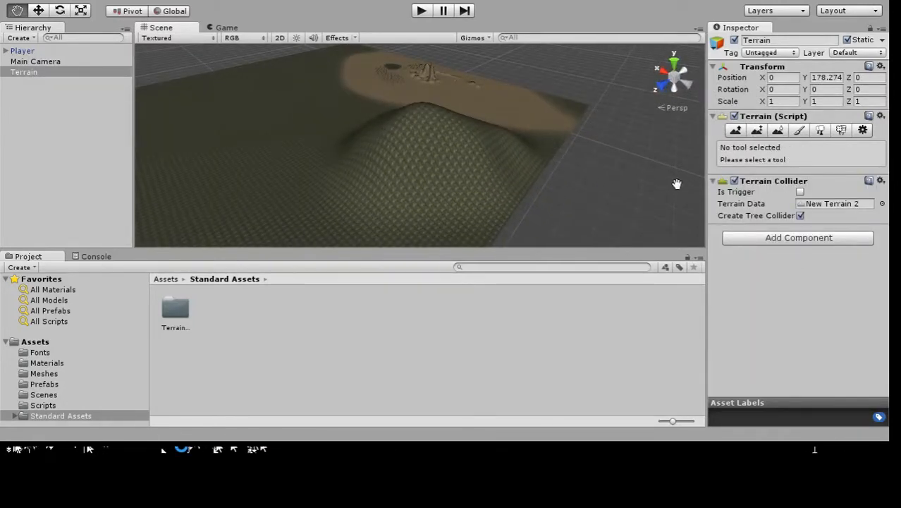
left_click(738, 130)
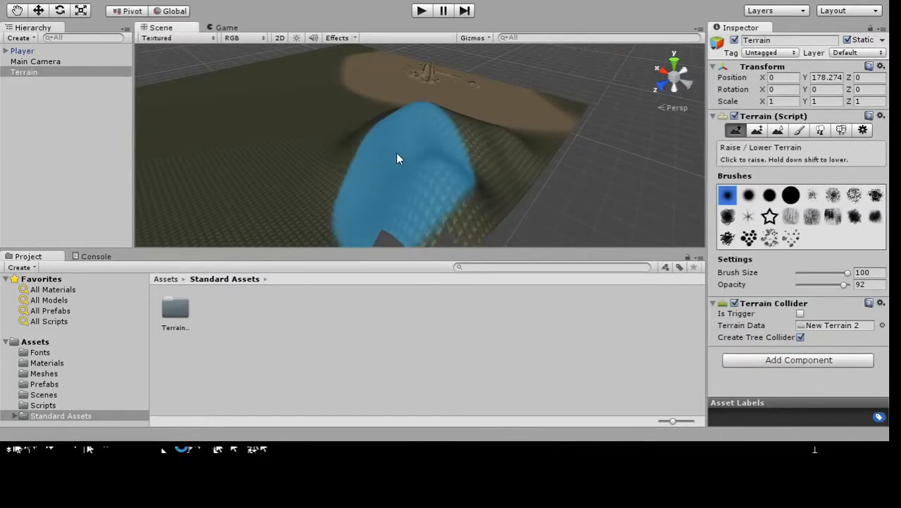
Sample a target height of 225.81 on the new hill and flatten its top into a broad plateau
left_click(755, 131)
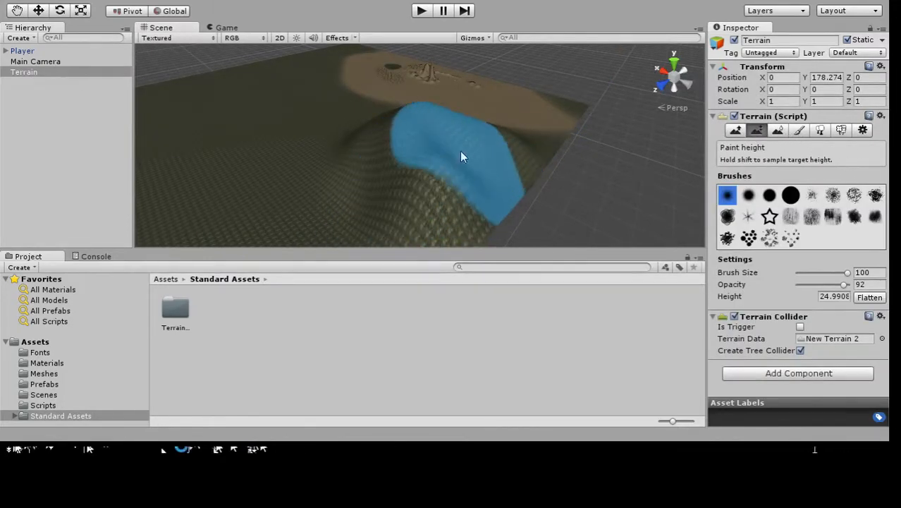
left_click(418, 143, "shift")
mouse_move(475, 152)
left_mouse_down()
mouse_move(481, 135)
mouse_move(546, 132)
mouse_move(372, 223)
mouse_move(340, 171)
mouse_move(322, 197)
mouse_move(287, 191)
mouse_move(390, 117)
mouse_move(502, 120)
mouse_move(464, 114)
mouse_move(366, 122)
mouse_move(379, 115)
mouse_move(627, 189)
mouse_move(671, 145)
mouse_move(660, 129)
mouse_move(615, 112)
mouse_move(597, 126)
mouse_move(603, 146)
mouse_move(555, 109)
mouse_move(564, 54)
mouse_move(561, 80)
mouse_move(626, 139)
mouse_move(693, 143)
left_mouse_up()
scroll(630, 141, "down", 3)
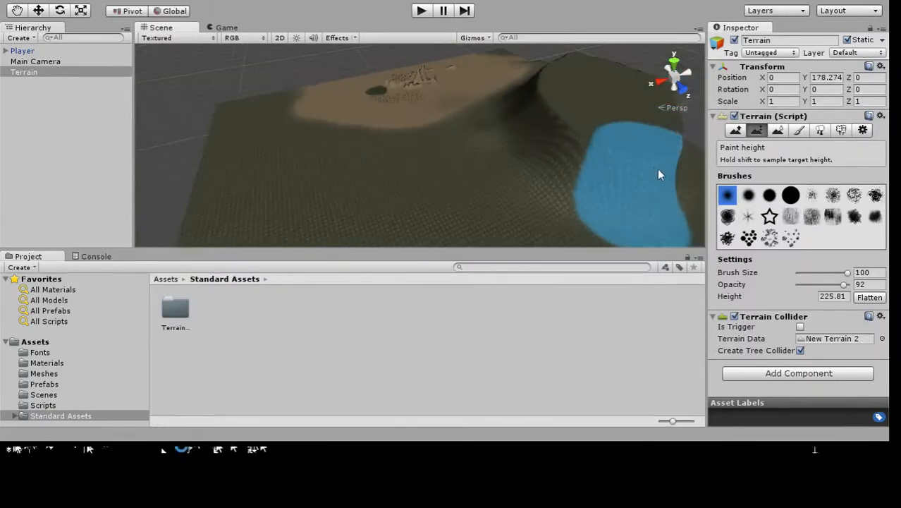
Carve a rounded basin into the plateau's top by lowering the terrain with brush size 27
key("q")
left_click_drag(595, 136, 493, 136)
scroll(493, 136, "up", 2)
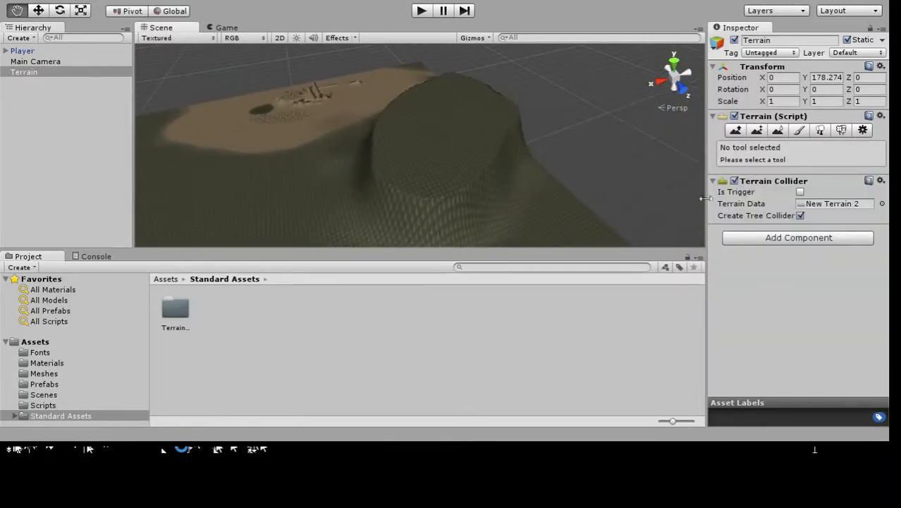
left_click(738, 131)
scroll(625, 173, "up", 2)
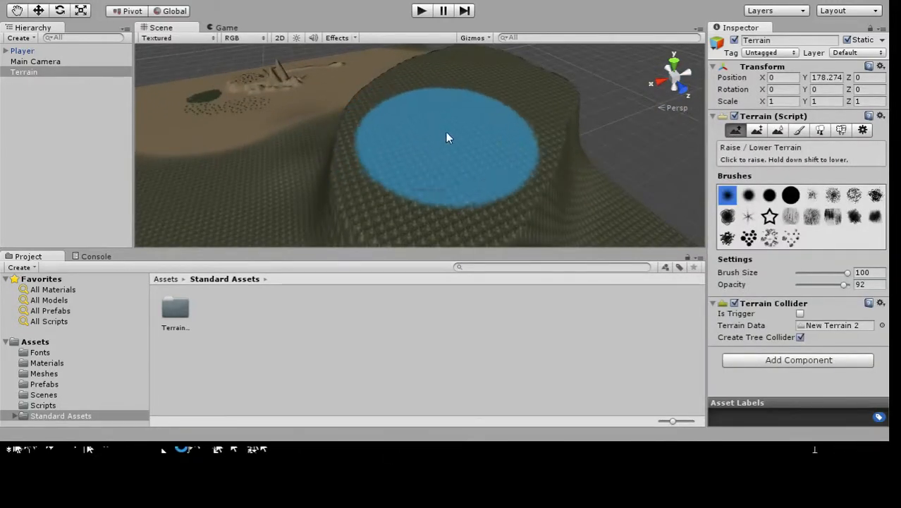
left_click_drag(846, 273, 811, 274)
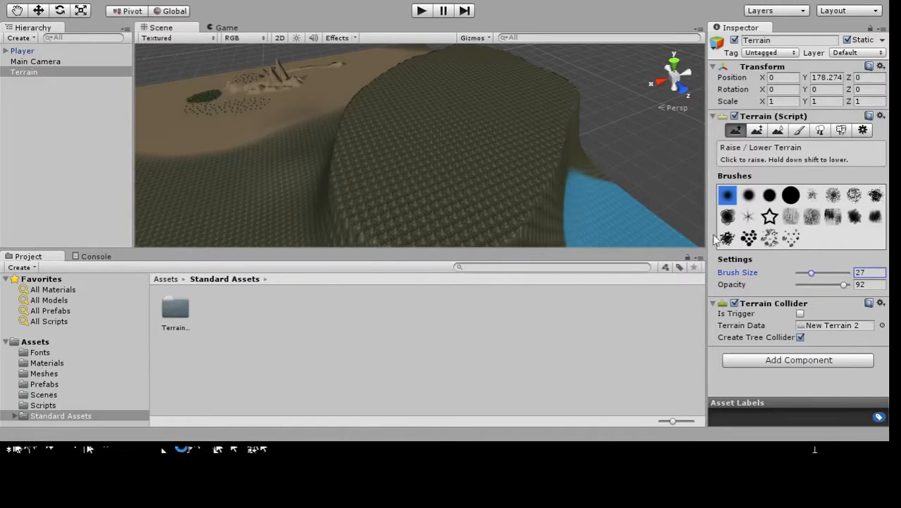
mouse_move(469, 139)
left_mouse_down()
mouse_move(459, 143)
mouse_move(446, 104)
mouse_move(468, 76)
left_mouse_up()
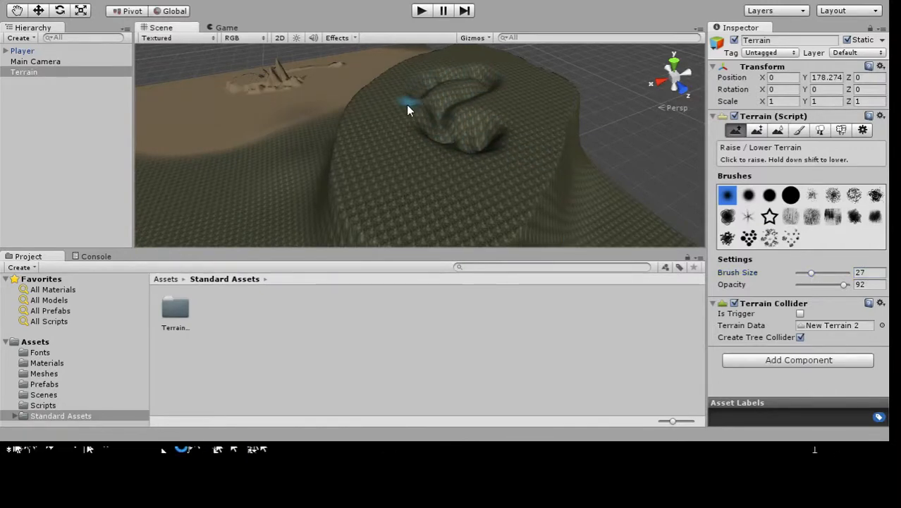
left_click_drag(406, 106, 419, 162)
left_click_drag(513, 173, 540, 131)
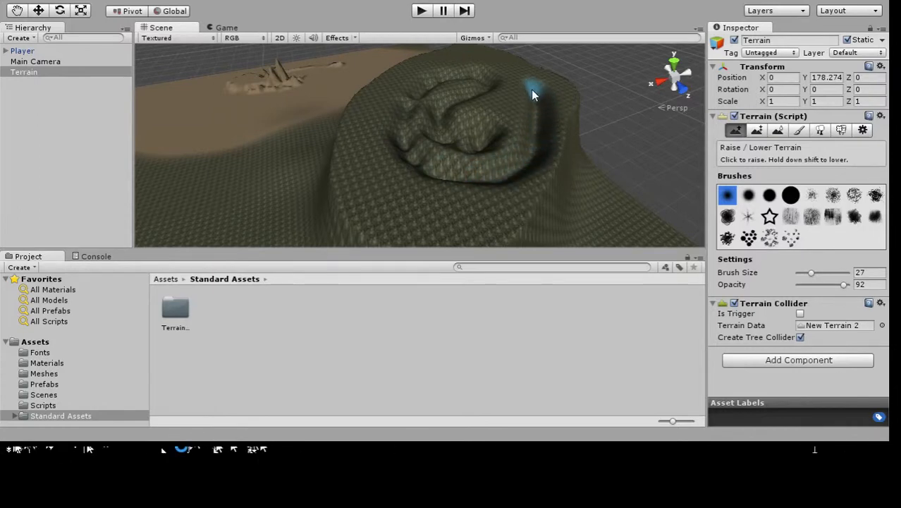
left_click_drag(484, 86, 518, 120)
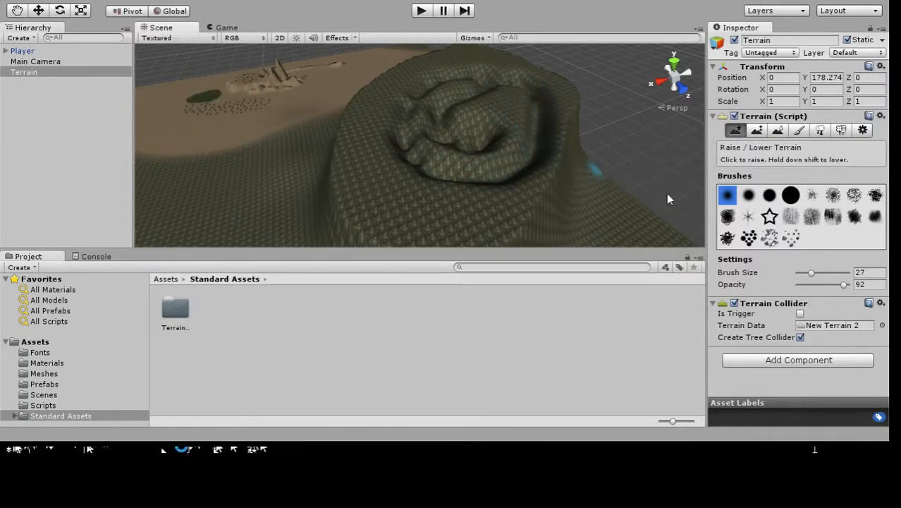
Sample a target height of 180.001 inside the basin and level its floor out to the rim
left_click(757, 129)
mouse_move(538, 139)
left_mouse_down("shift")
mouse_move(493, 147)
mouse_move(519, 156)
mouse_move(539, 138)
mouse_move(469, 172)
mouse_move(476, 158)
left_mouse_up("shift")
left_click(536, 135, "shift")
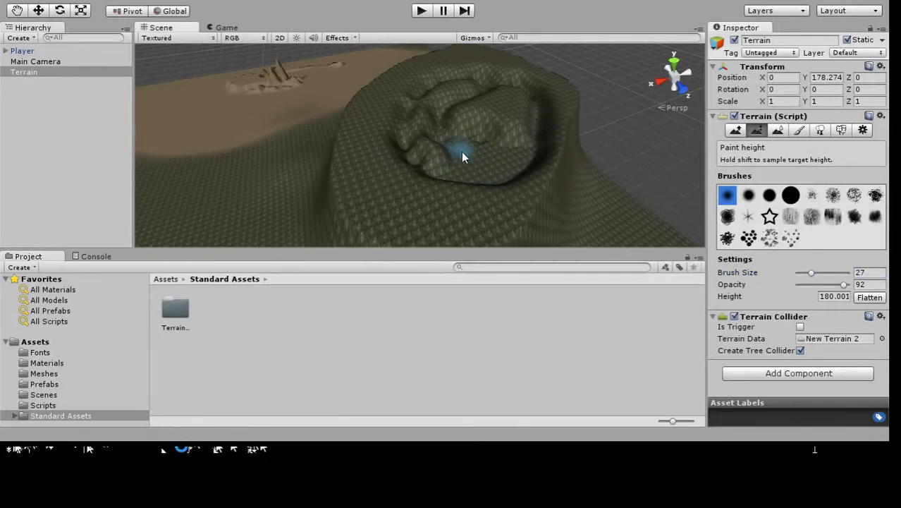
left_click_drag(416, 168, 410, 130)
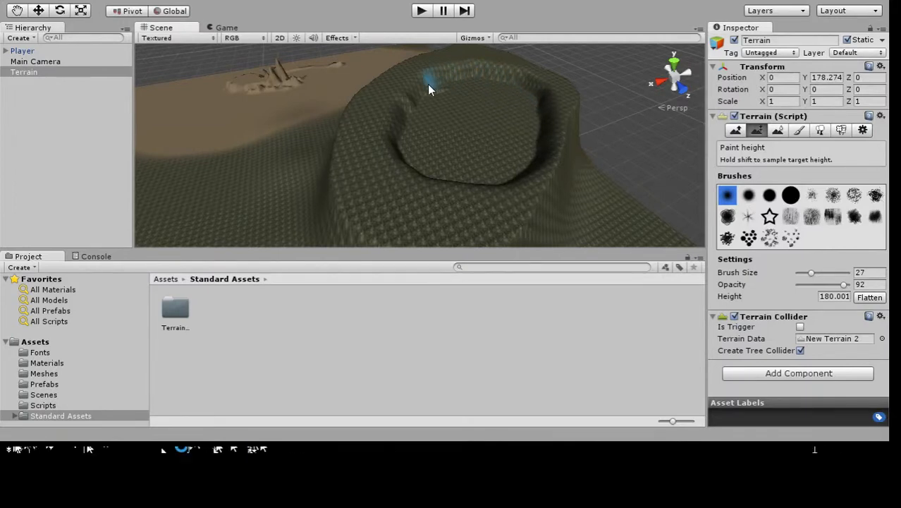
left_click_drag(411, 113, 379, 104)
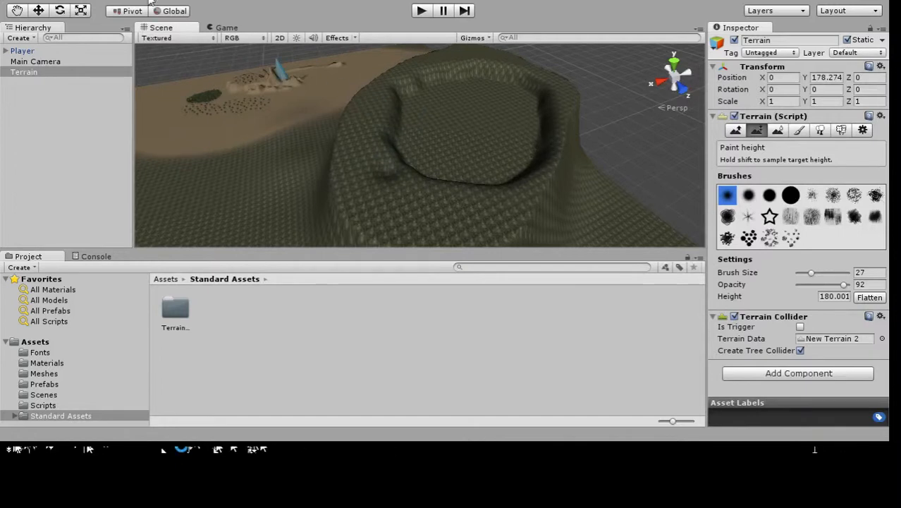
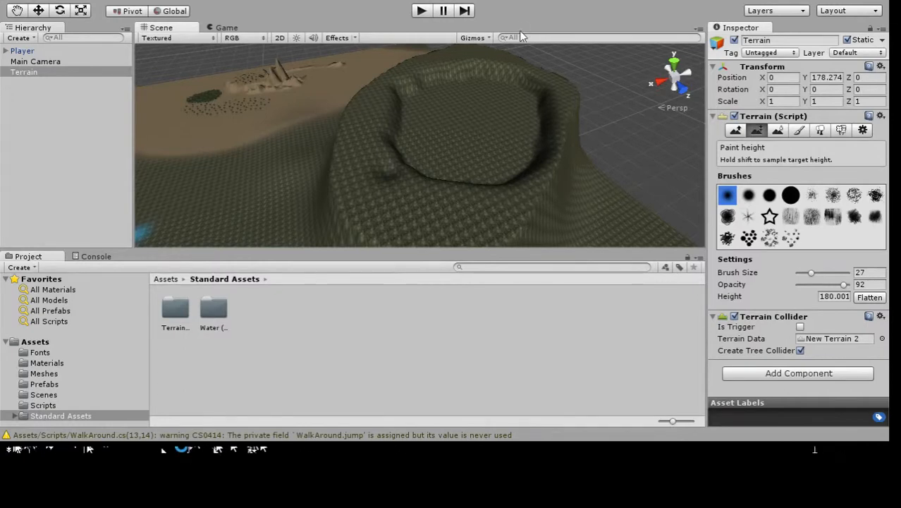
Rework the basin's rim by painting it inward along one side at height 225.801
left_click(737, 130)
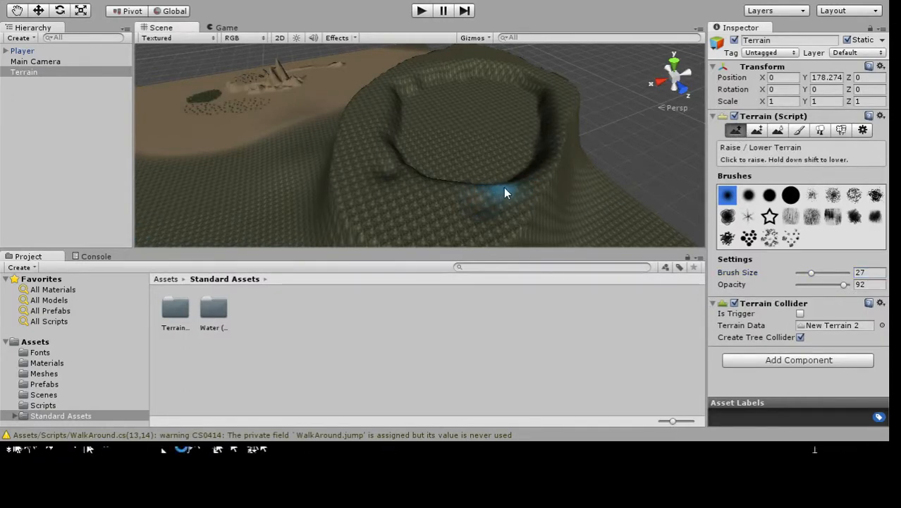
left_click(757, 131)
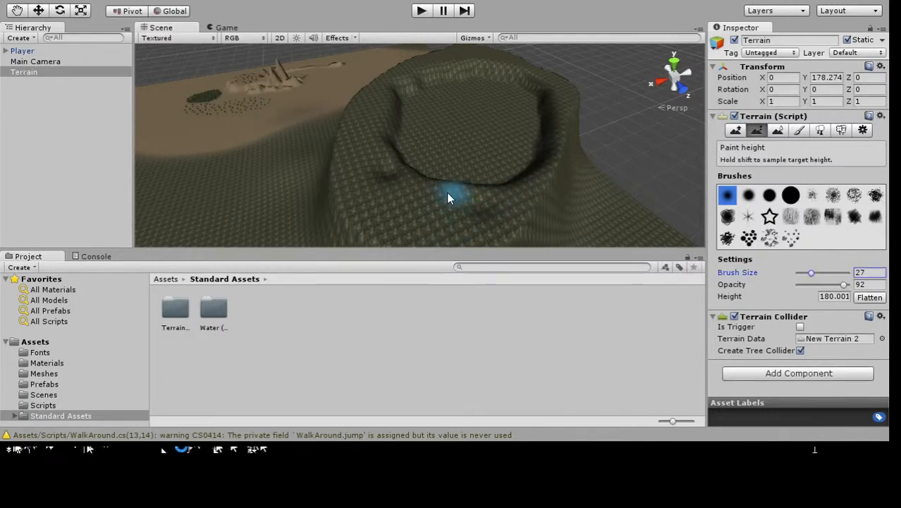
mouse_move(556, 112)
left_mouse_down()
mouse_move(539, 148)
mouse_move(543, 94)
mouse_move(507, 68)
left_mouse_up()
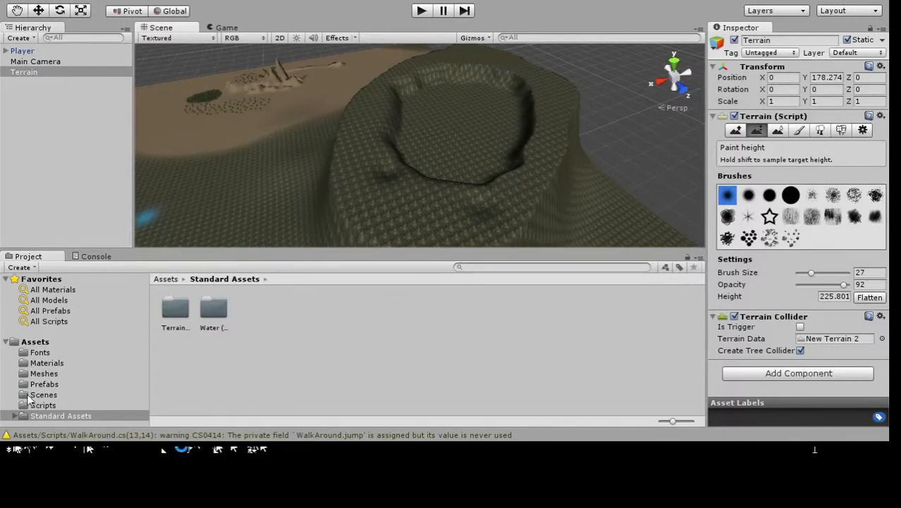
Browse the Water (Basic) source folders and try to apply the daylight water material to the terrain
left_click(16, 415)
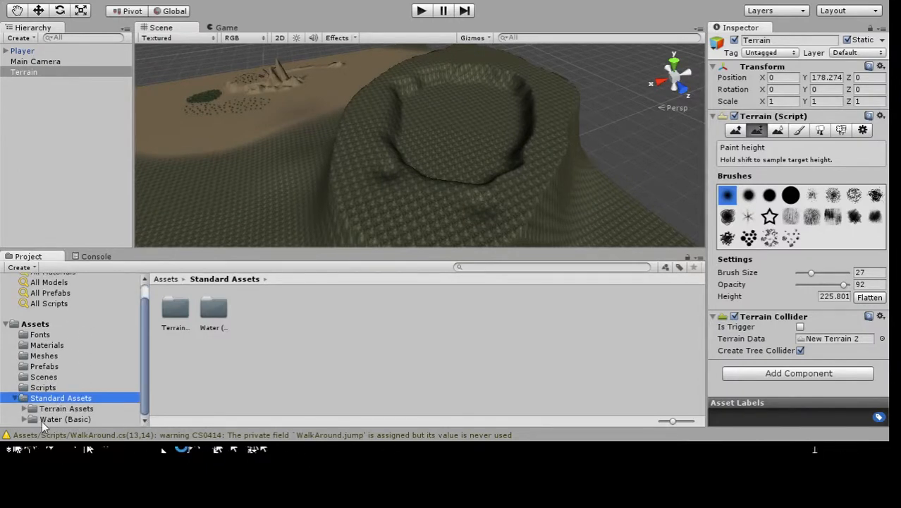
left_click(24, 418)
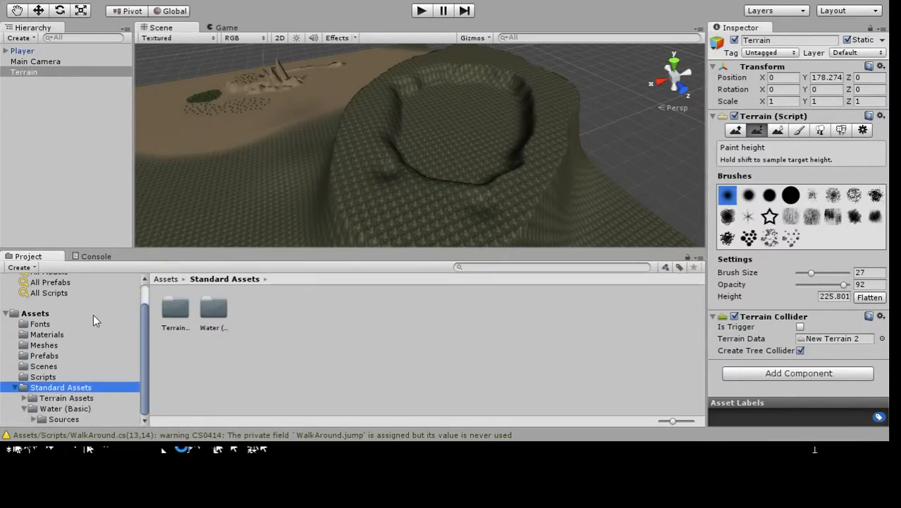
left_click(33, 419)
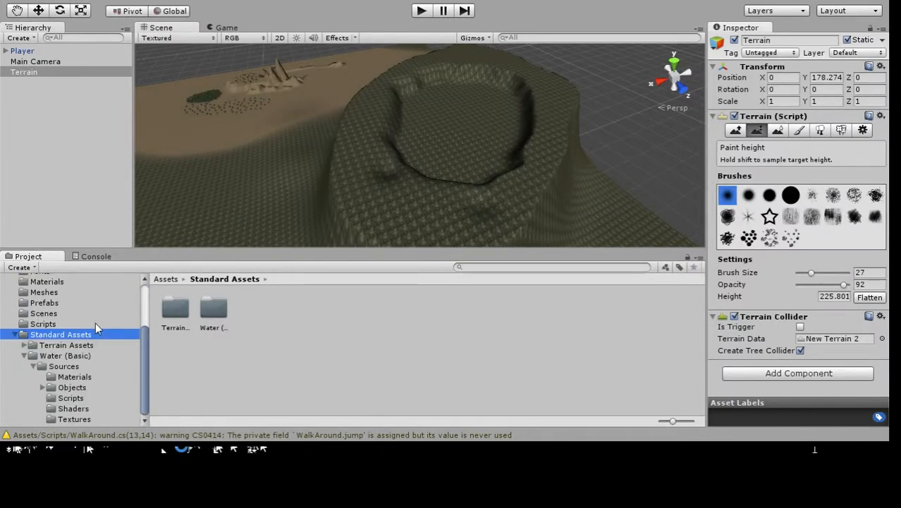
left_click(42, 388)
left_click(61, 388)
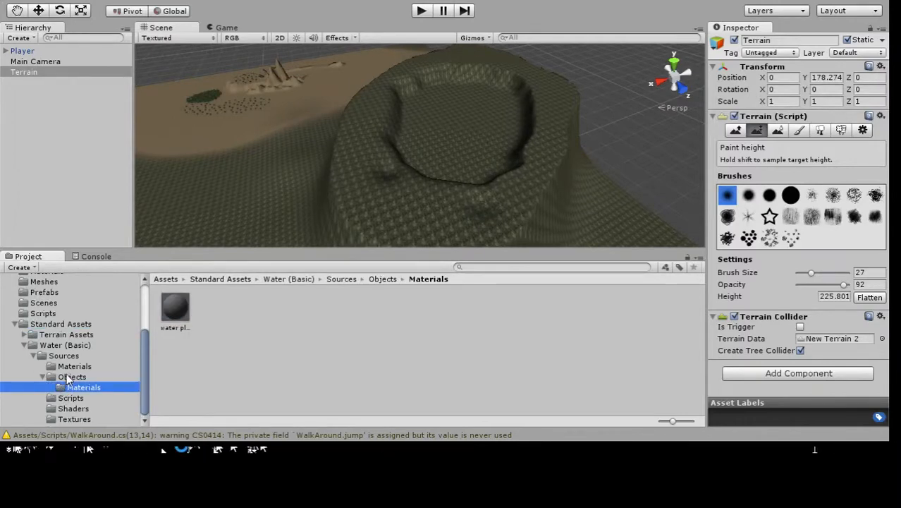
left_click(71, 367)
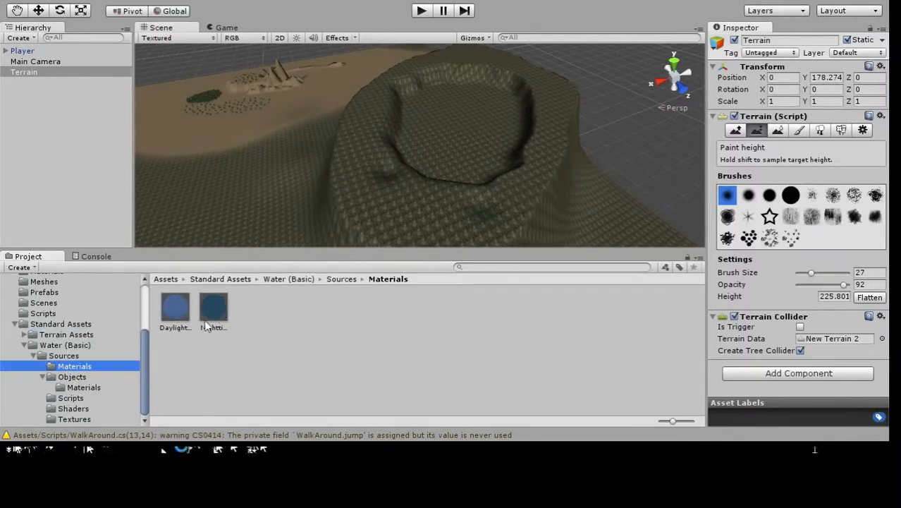
left_click_drag(176, 308, 393, 184)
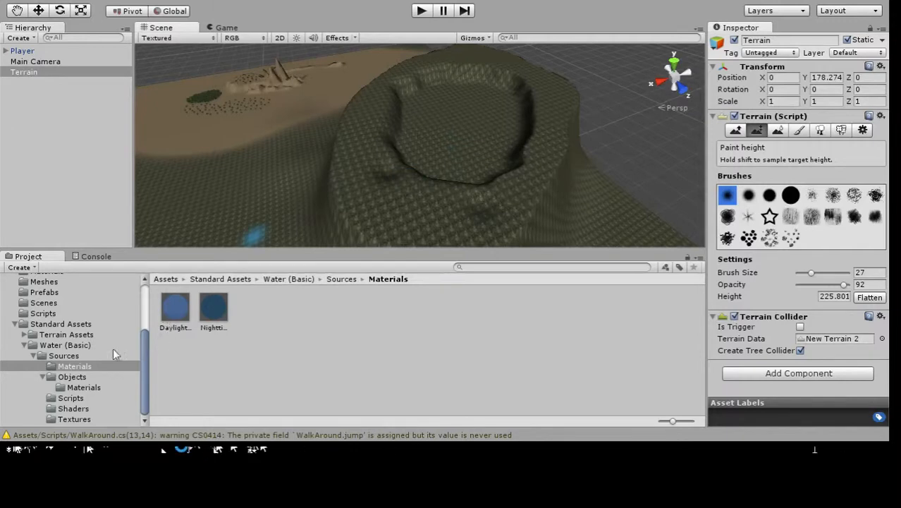
Place the Daylight Simple Water prefab from Water (Basic) in the middle of the hilltop basin
left_click(65, 345)
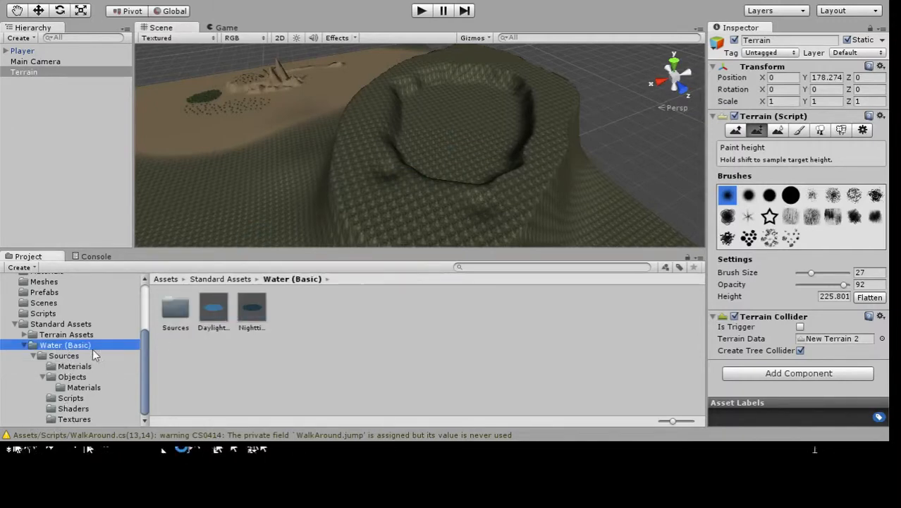
left_click_drag(213, 308, 455, 128)
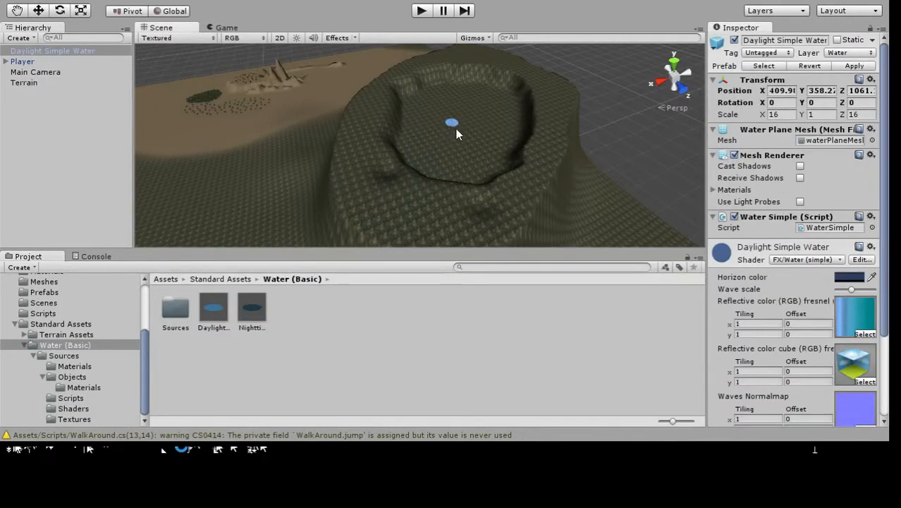
scroll(464, 133, "up", 3)
scroll(499, 120, "down", 3)
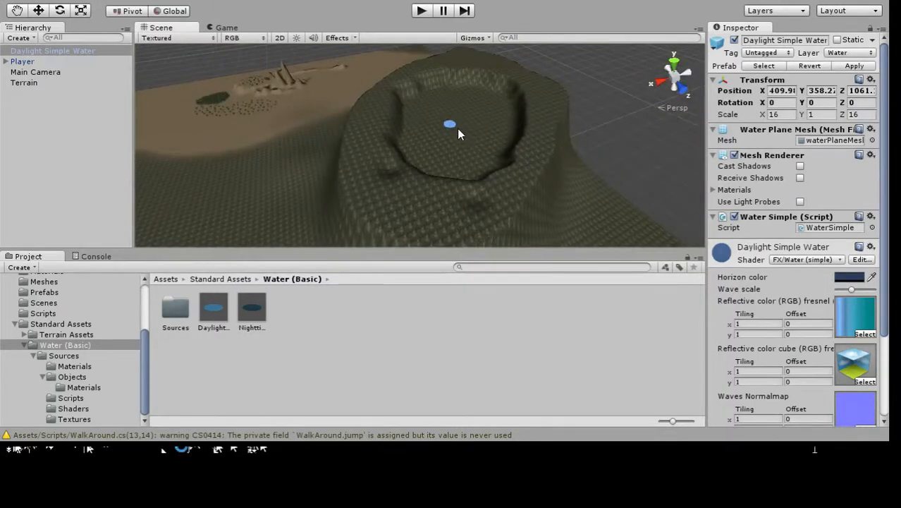
Scale the water plane up uniformly to about 269 in X and Z
key("2")
key("r")
middle_click_drag(468, 103, 483, 146)
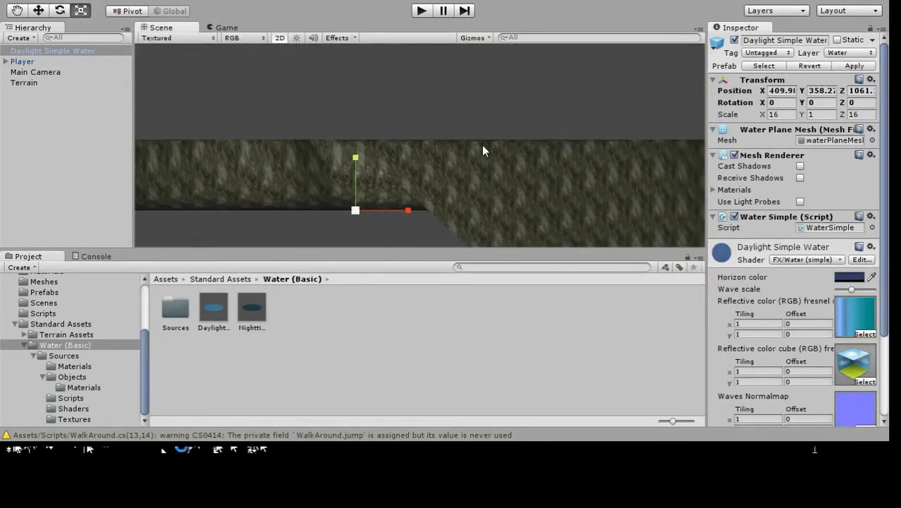
left_click(279, 37)
mouse_move(499, 134)
left_mouse_down("alt")
mouse_move(471, 147)
mouse_move(479, 158)
mouse_move(512, 163)
mouse_move(254, 187)
mouse_move(482, 133)
left_mouse_up("alt")
key("2")
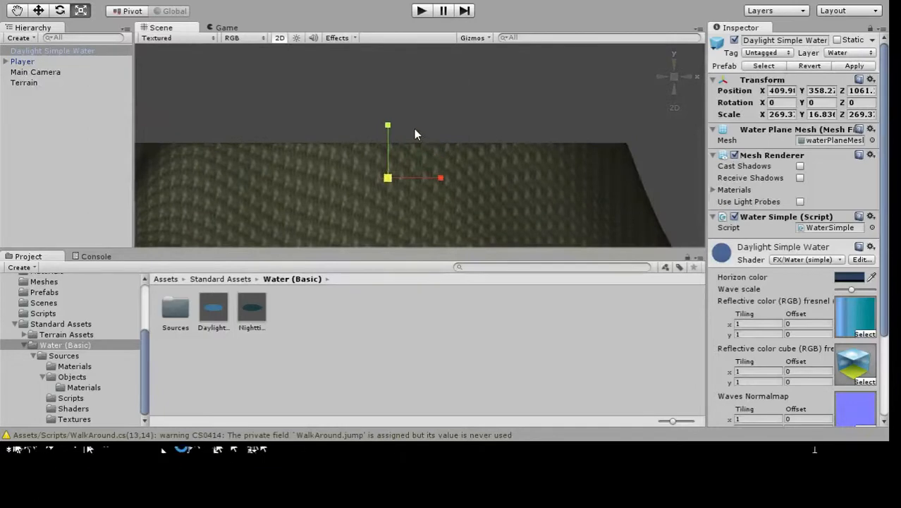
Raise the water plane in the perspective view to about Y 403 so it fills the basin
key("2")
key("w")
key("x")
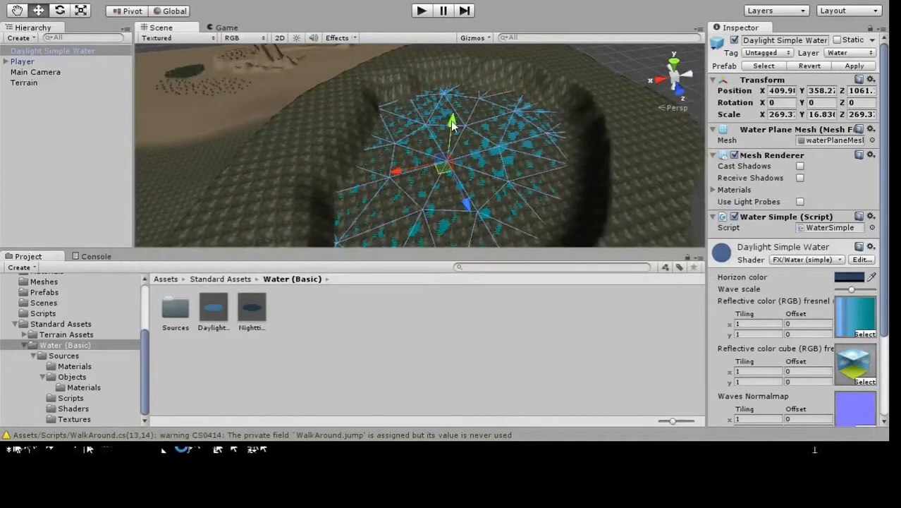
left_click_drag(452, 121, 463, 101)
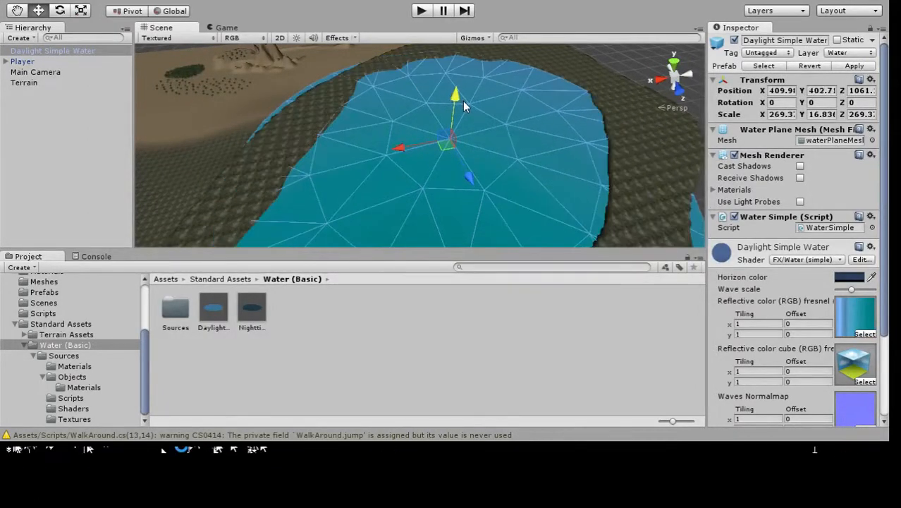
Scale the water down to about 229 in X and Z and shift it to fit inside the basin's rim
key("r")
left_click_drag(451, 136, 407, 131)
key("w")
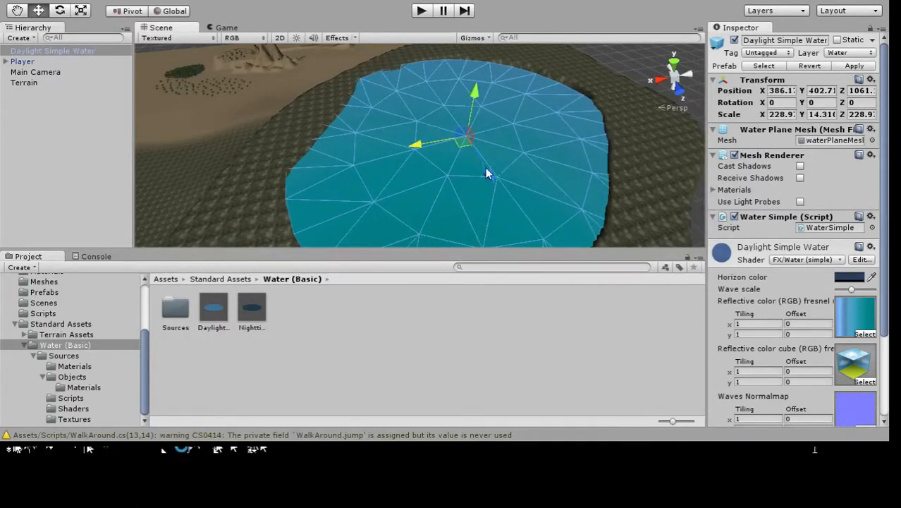
left_click_drag(487, 173, 446, 156)
Raise jagged peaks in the terrain all around the lake's shore with brush size 27 and opacity 92
left_click(579, 171)
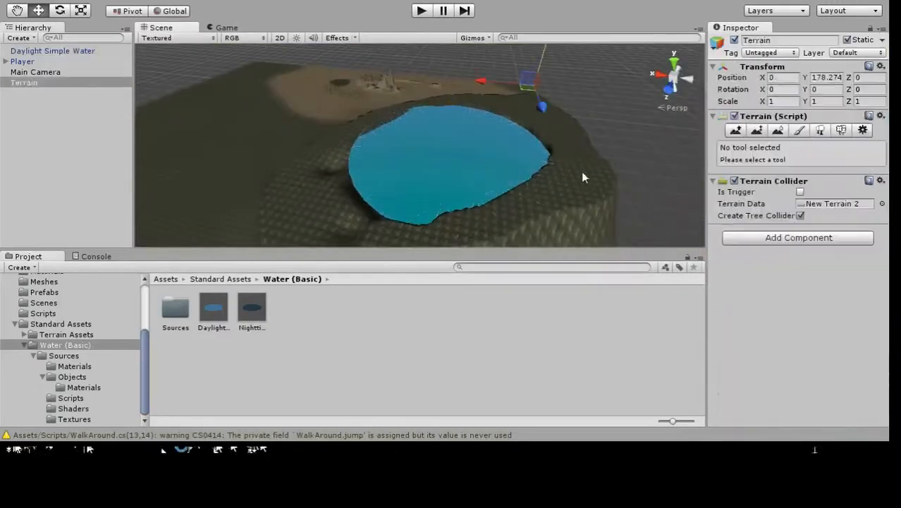
scroll(557, 199, "up", 4)
left_click_drag(556, 200, 575, 178, "alt")
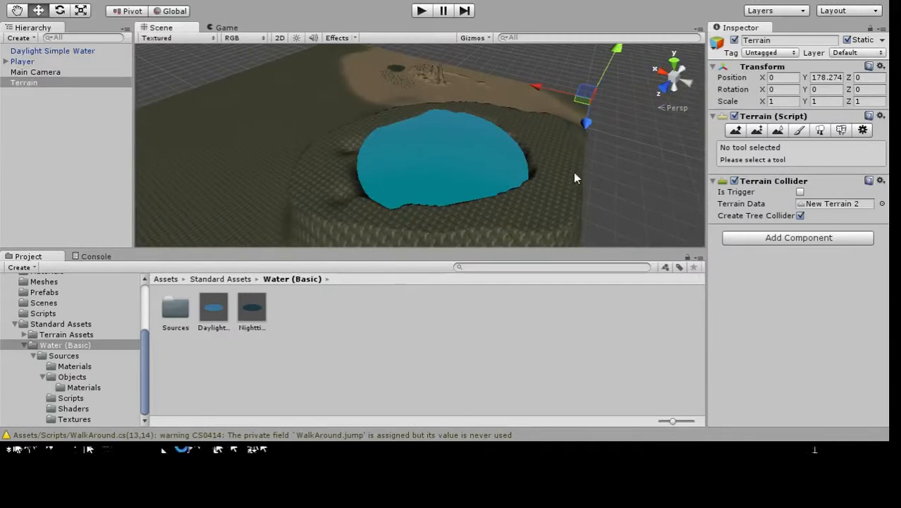
left_click(735, 129)
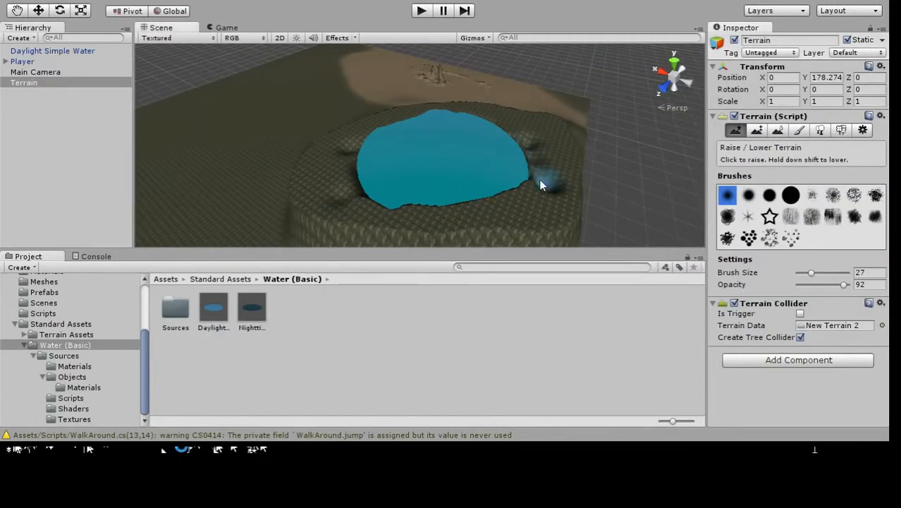
left_click_drag(537, 163, 453, 200)
left_click_drag(385, 200, 373, 203)
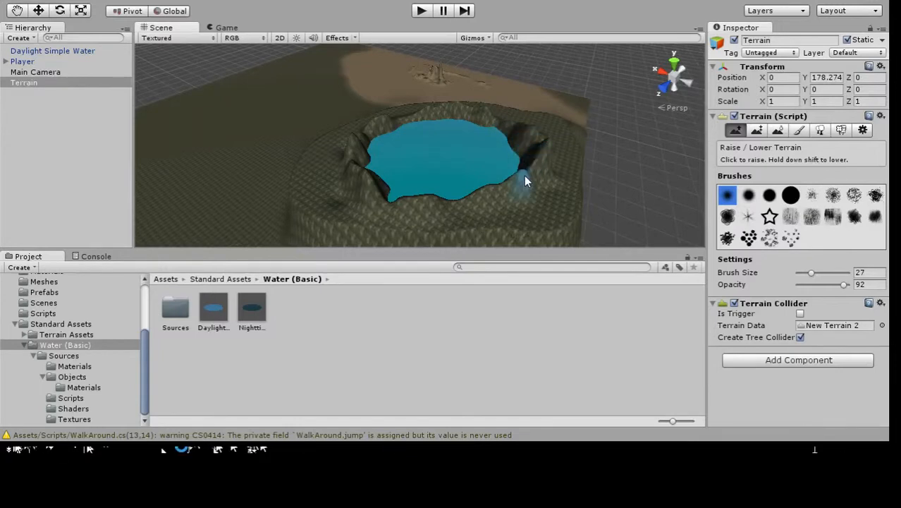
mouse_move(414, 196)
left_mouse_down()
mouse_move(386, 192)
mouse_move(346, 151)
left_mouse_up()
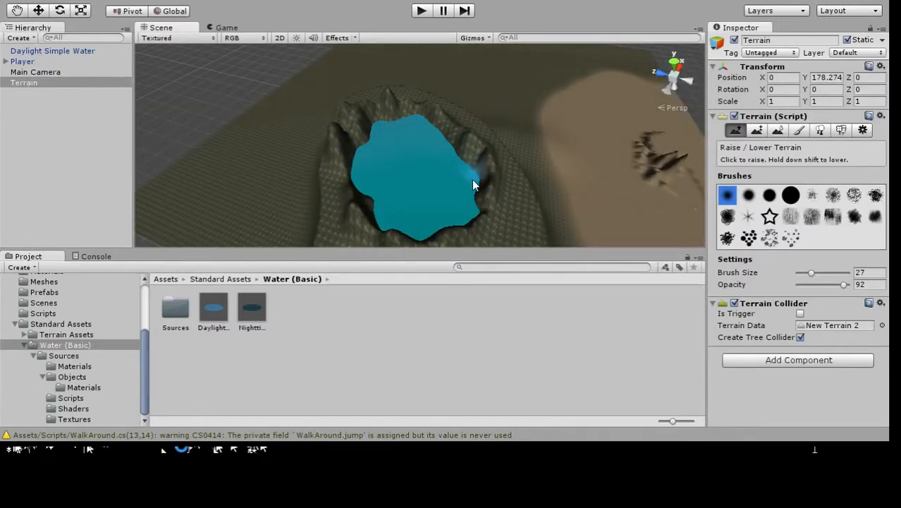
mouse_move(453, 223)
left_mouse_down()
mouse_move(399, 233)
mouse_move(467, 215)
mouse_move(346, 175)
left_mouse_up()
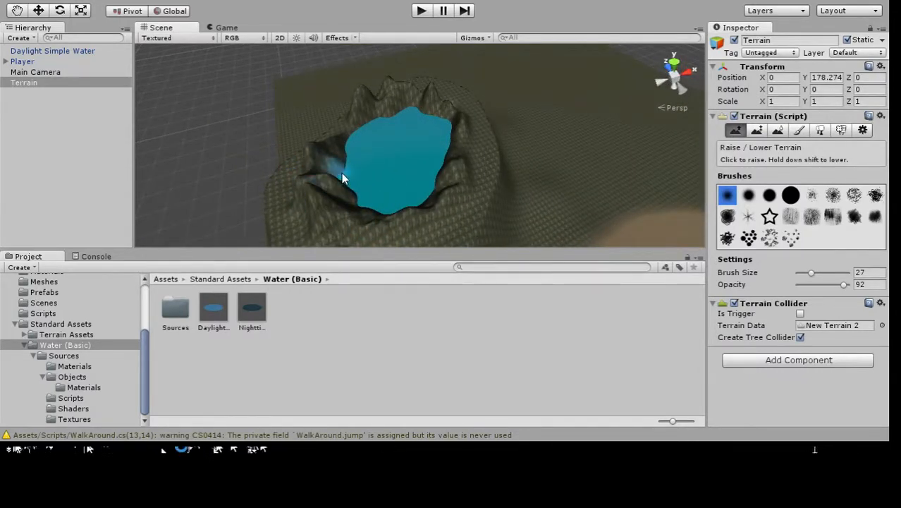
Examine the lake and its surrounding peaks from several angles, close to the water surface and from a distance
left_click_drag(344, 175, 352, 158, "alt")
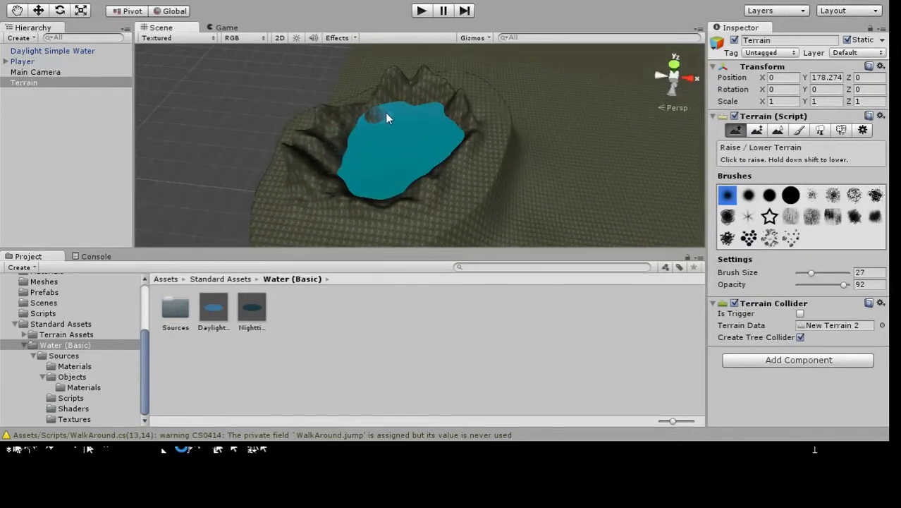
left_click_drag(403, 112, 591, 146, "alt")
left_click_drag(359, 178, 385, 102, "alt")
scroll(448, 196, "up", 10)
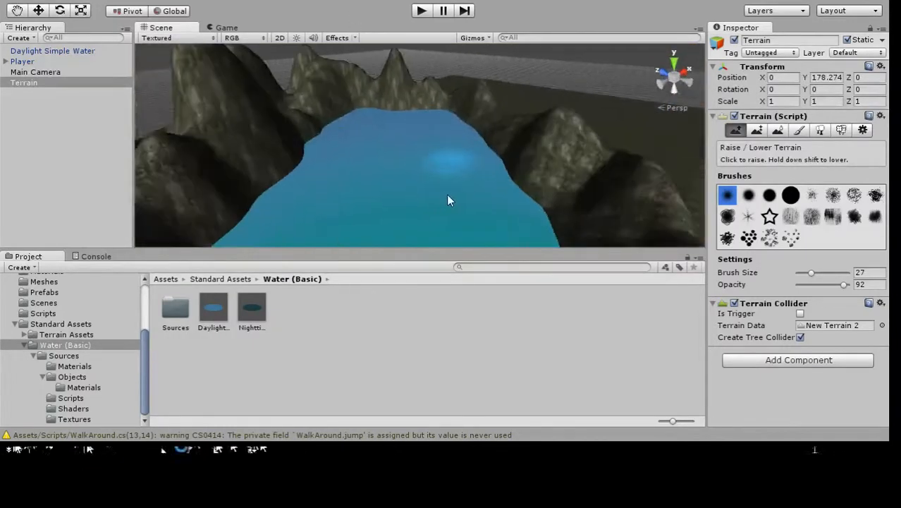
scroll(459, 193, "up", 4)
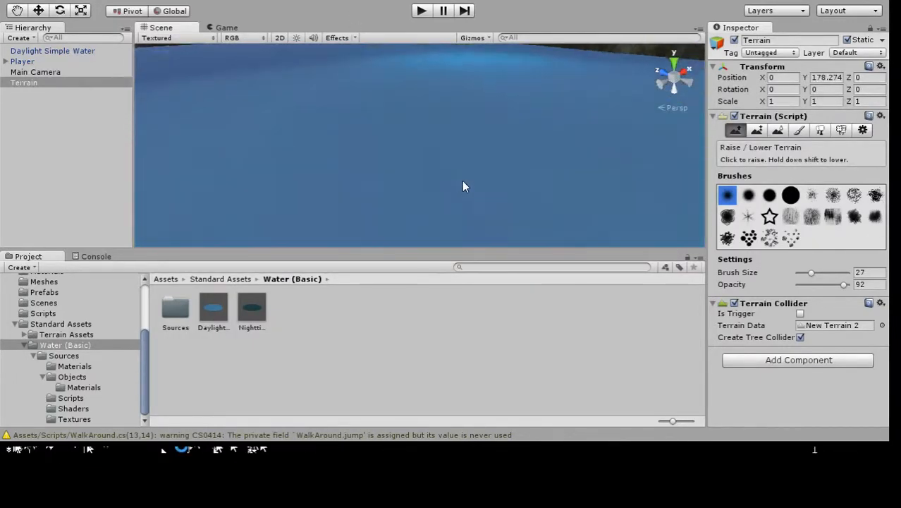
left_click_drag(473, 157, 884, 182, "alt")
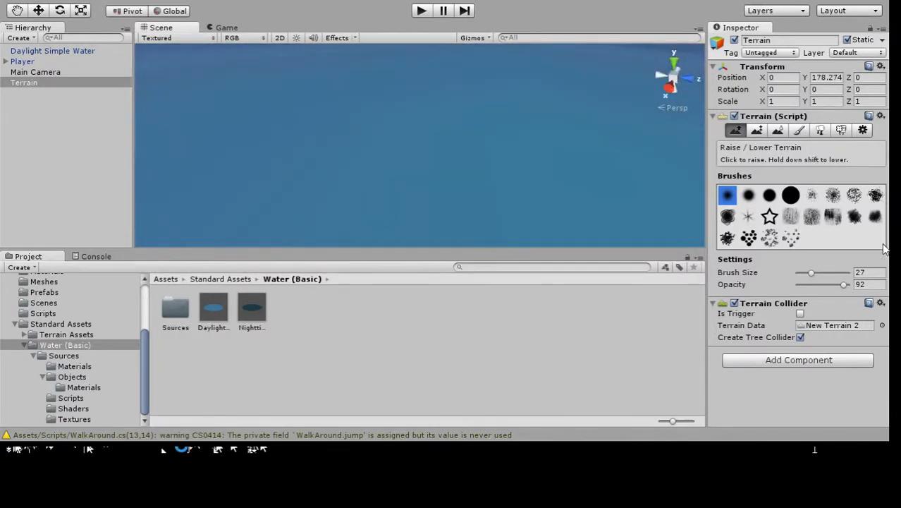
scroll(181, 141, "down", 10)
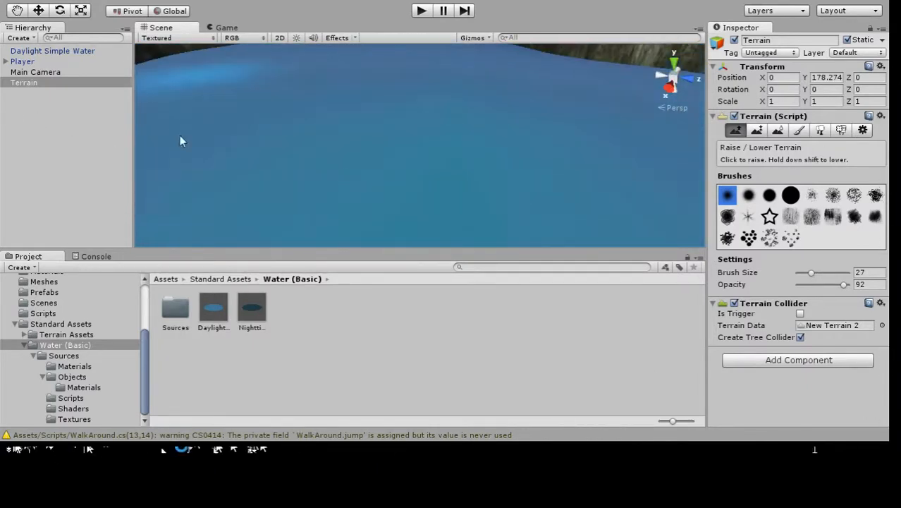
scroll(301, 185, "down", 5)
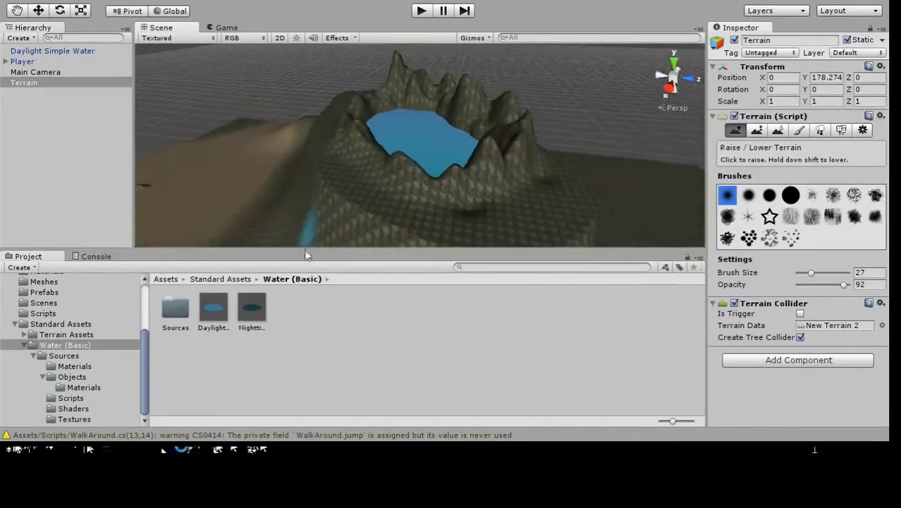
Move the Player from the sandy area towards the hill, to about X 14, Z 952
left_click(44, 62)
scroll(219, 190, "down", 5)
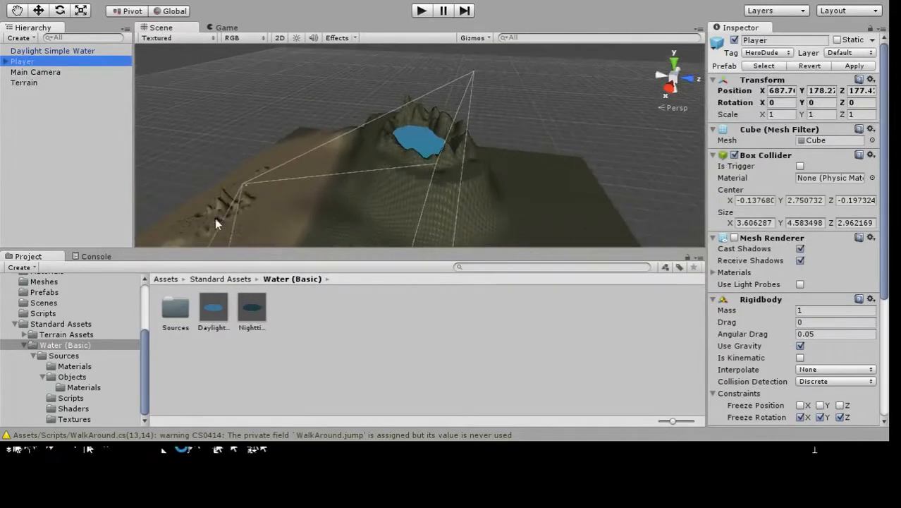
left_click_drag(248, 195, 426, 145)
key("f")
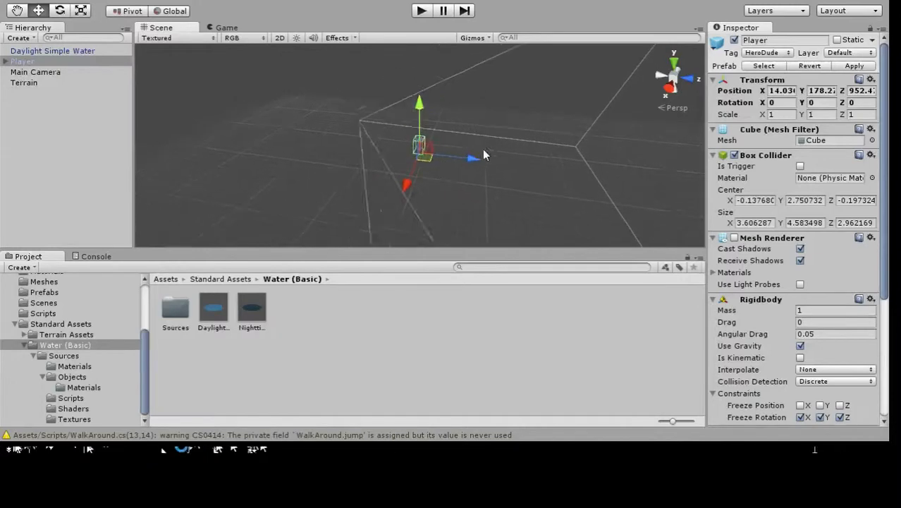
scroll(455, 151, "down", 5)
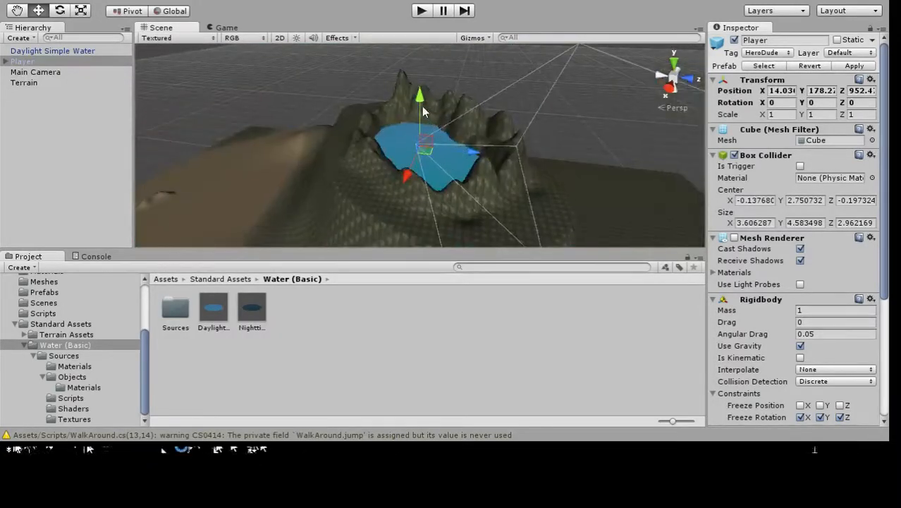
Raise the Player to about Y 344 and move it to about X 391, Z 917 at the lake hill
left_click_drag(423, 108, 421, 81)
left_click_drag(440, 111, 553, 175)
scroll(434, 180, "down", 8)
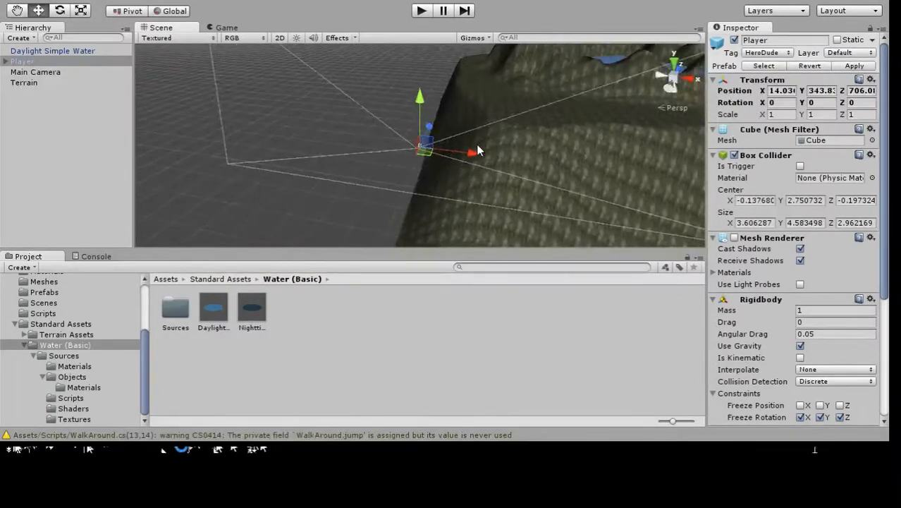
left_click_drag(477, 148, 536, 200)
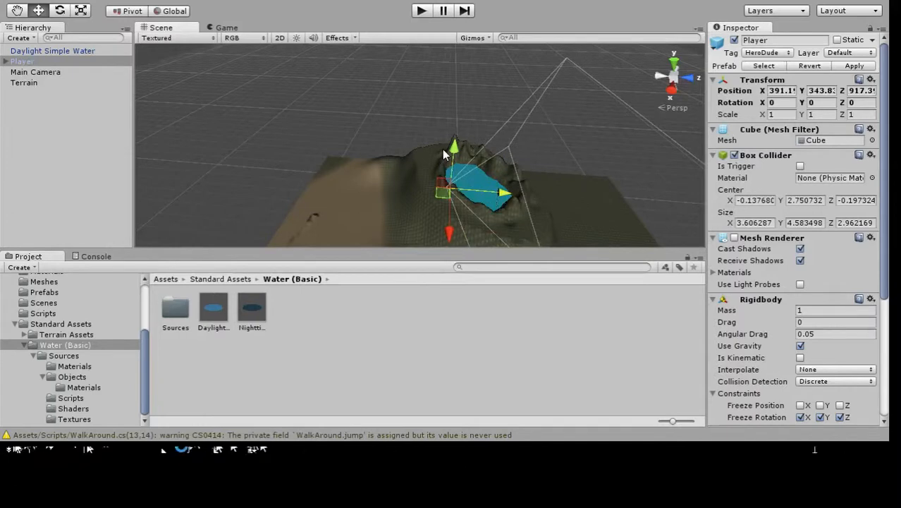
Lift the Player to about Y 437 and shift it to about X 440, Z 849 beside the lake's rim
left_click_drag(455, 146, 457, 133)
key("f")
left_click_drag(499, 233, 346, 200, "alt")
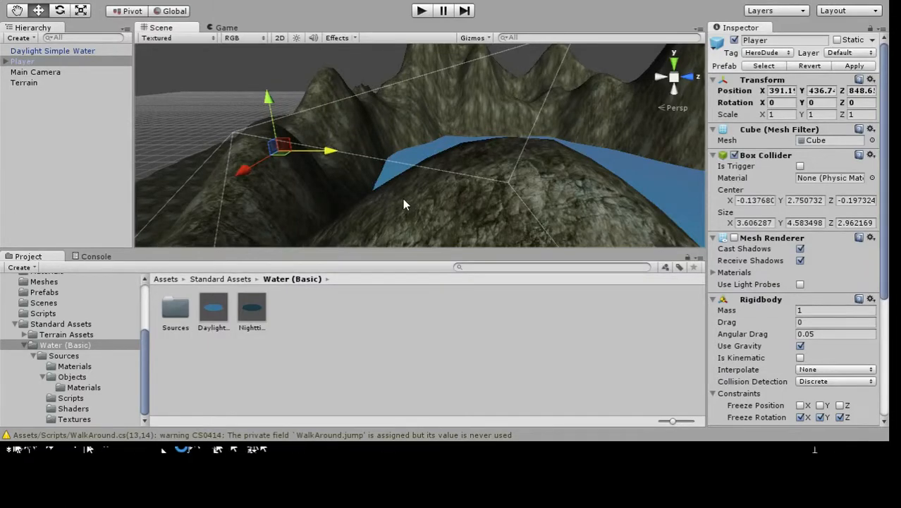
left_click_drag(411, 190, 466, 197, "alt")
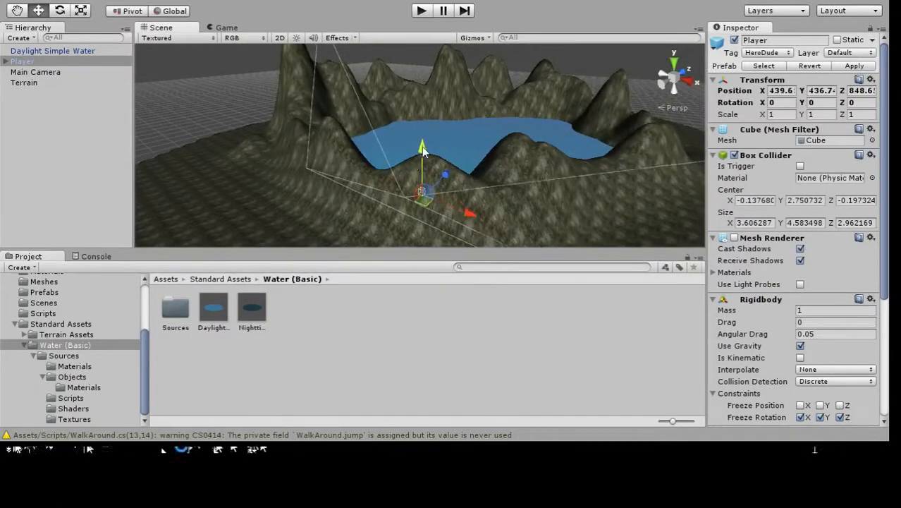
Position the Player just above the plateau near the lake's shore, at about Y 460, Z 872
left_click_drag(423, 146, 429, 115)
left_click_drag(534, 191, 366, 209, "alt")
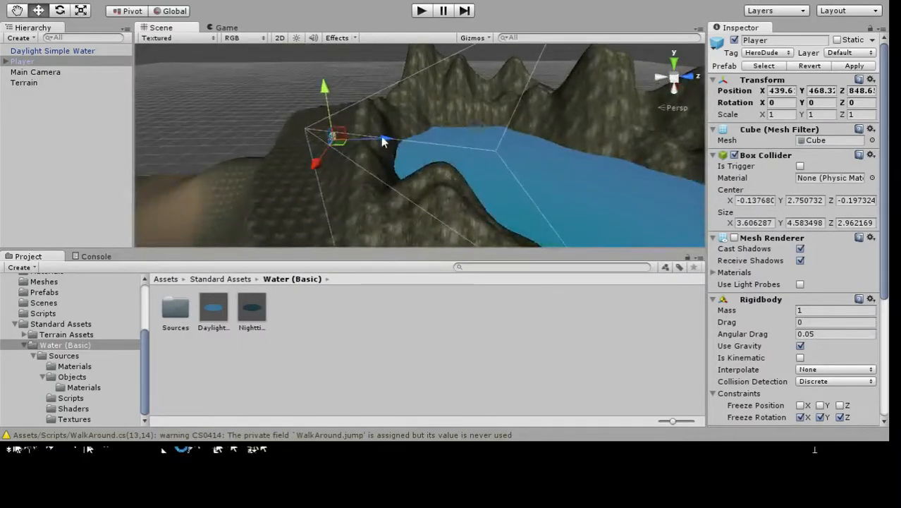
left_click_drag(382, 137, 413, 139)
left_click_drag(358, 92, 361, 101)
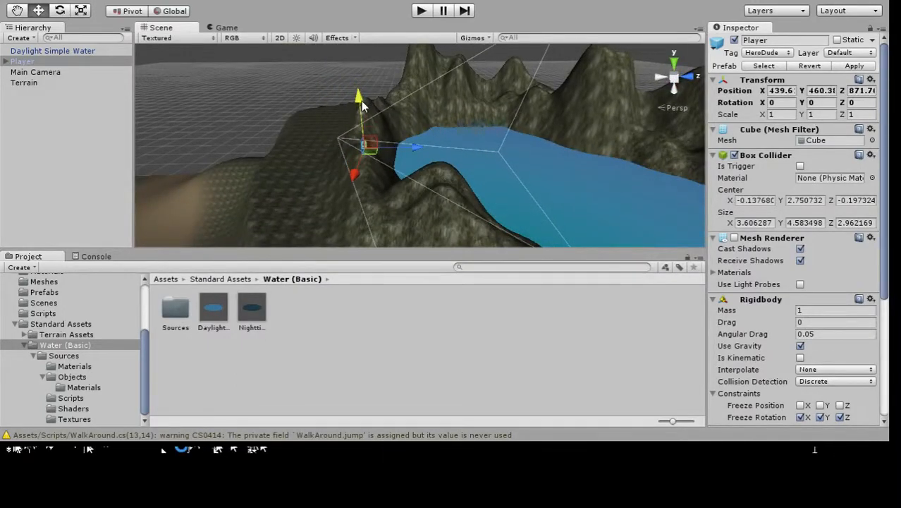
Shift the Player to about X 431, Y 459, Z 869 on the lake's rim, test-running the game briefly
left_click_drag(402, 174, 554, 201, "alt")
left_click_drag(485, 201, 335, 99, "alt")
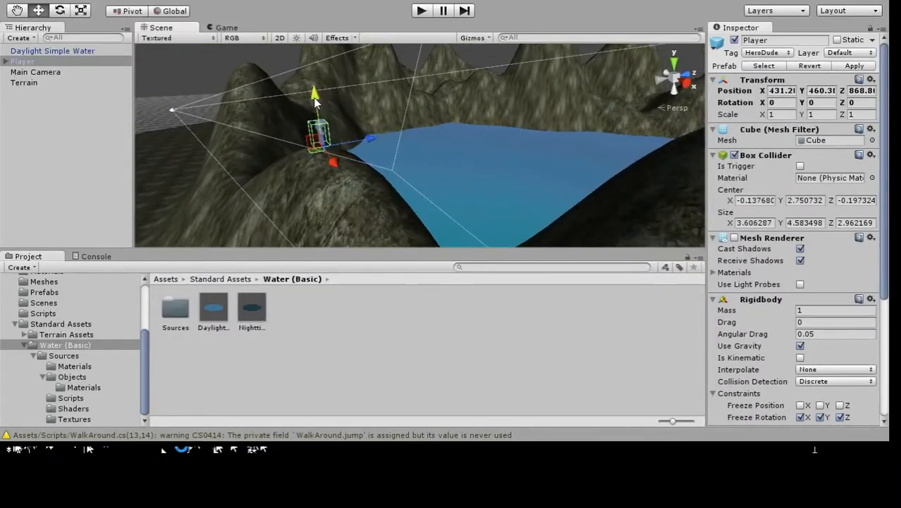
left_click(422, 11)
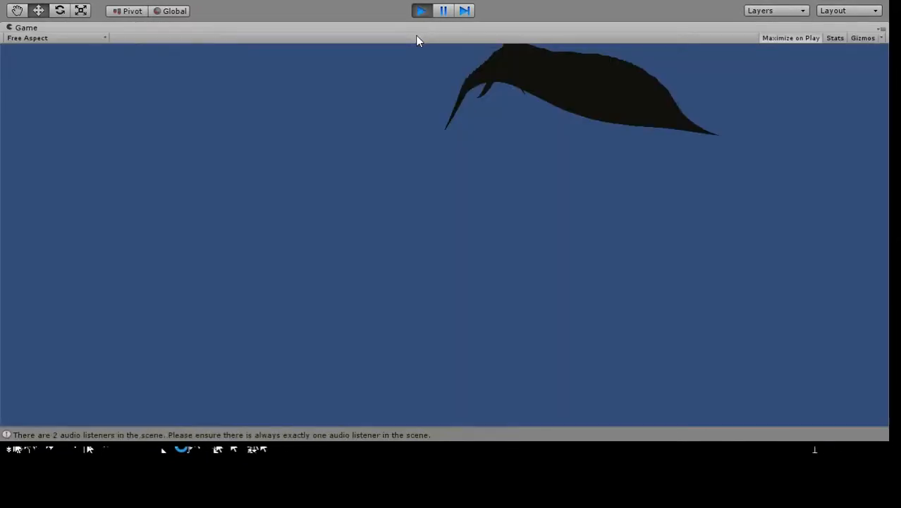
left_click(423, 12)
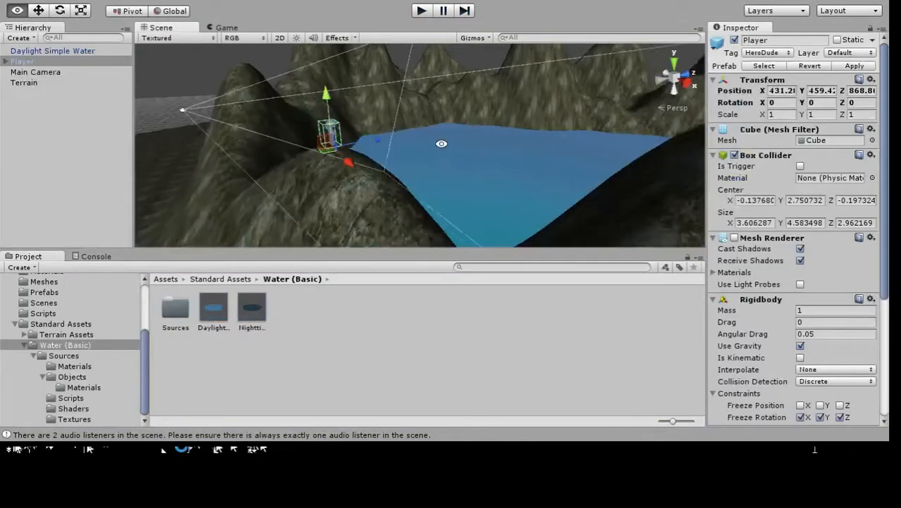
Move the Player to about Y 468, Z 888 at the near end of the lake and test-run the game
left_click_drag(566, 168, 402, 156, "alt")
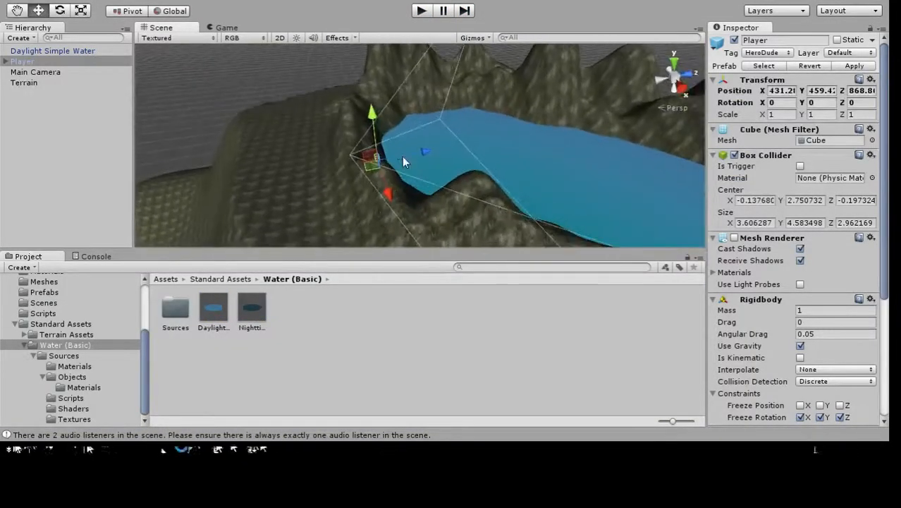
left_click_drag(376, 129, 381, 124)
left_click_drag(429, 145, 453, 142)
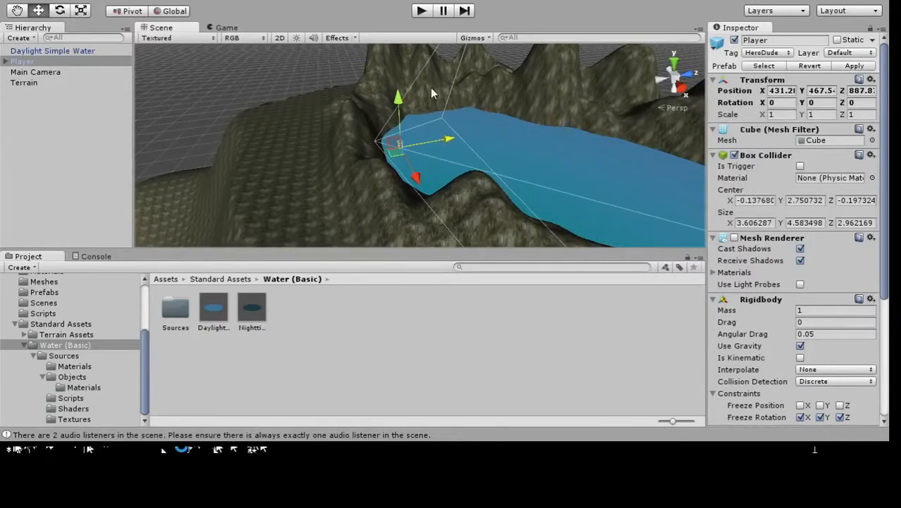
left_click(421, 12)
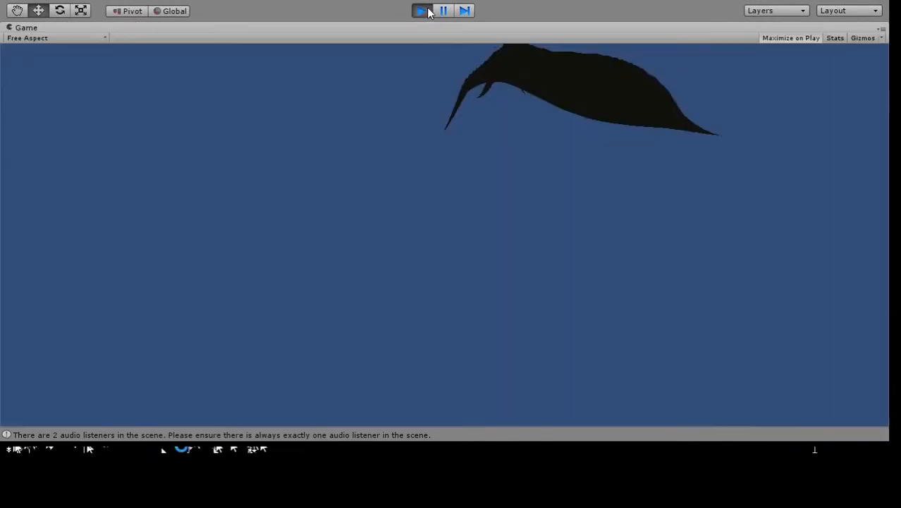
left_click(427, 11)
Delete the Main Camera from the scene and run the game briefly through the Player's camera
left_click(32, 73)
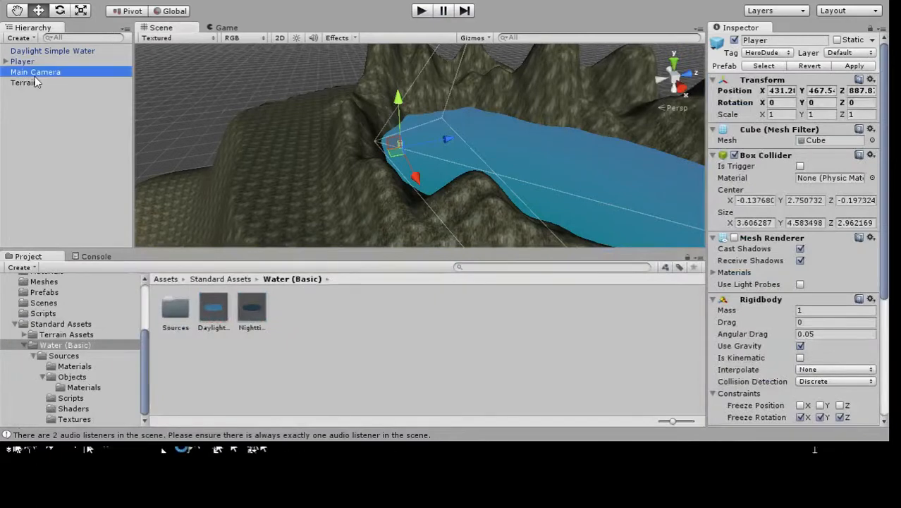
key("Delete")
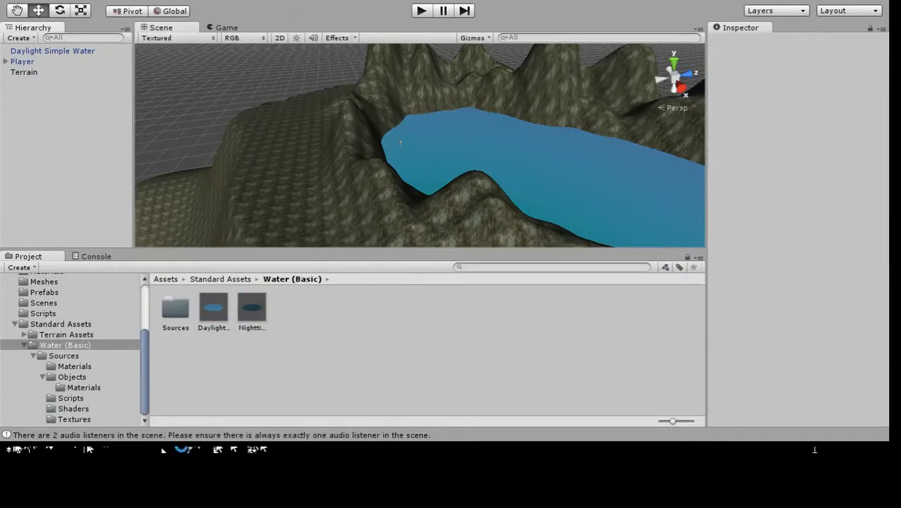
left_click(421, 11)
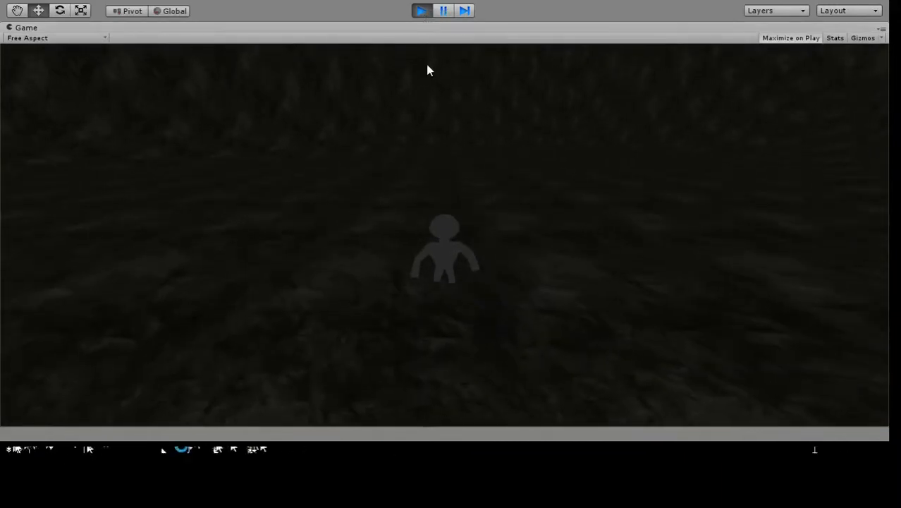
left_click(423, 14)
Run the game and walk the Player forward into the lake, then stop the test
left_click_drag(445, 204, 370, 113, "alt")
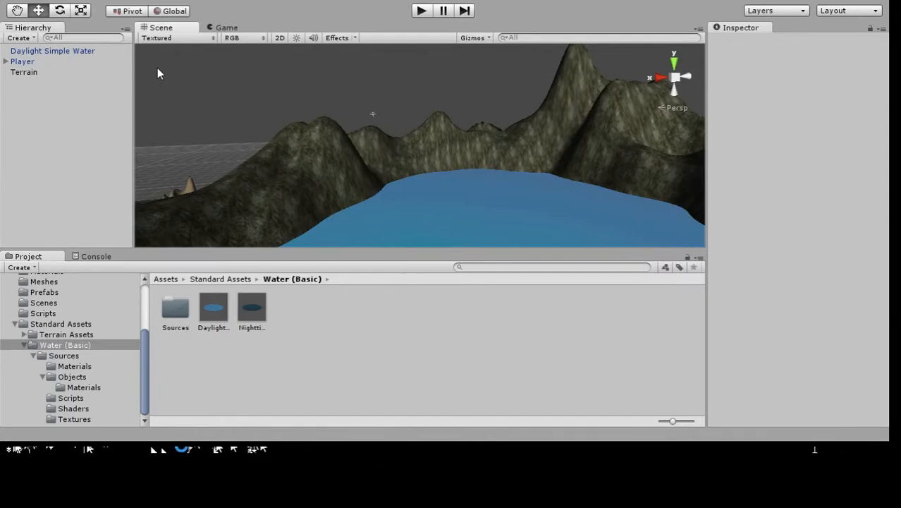
left_click_drag(223, 150, 375, 130, "alt")
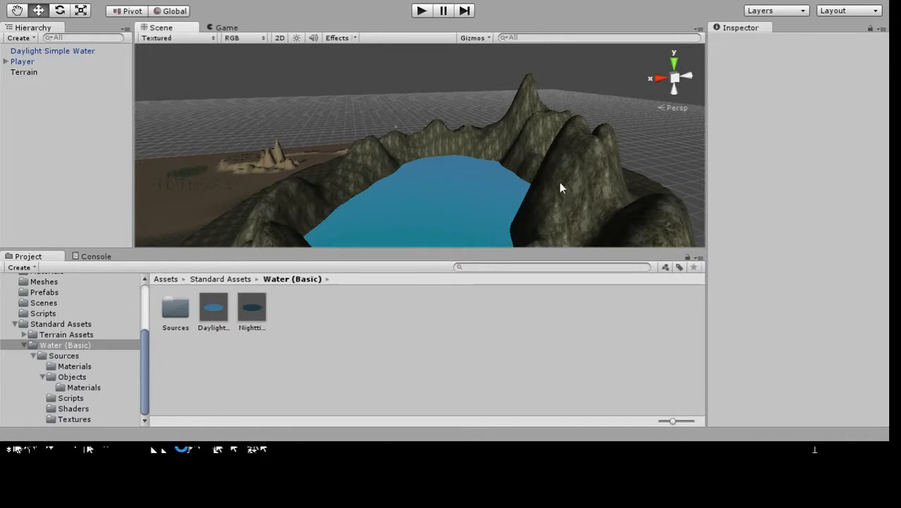
left_click(422, 13)
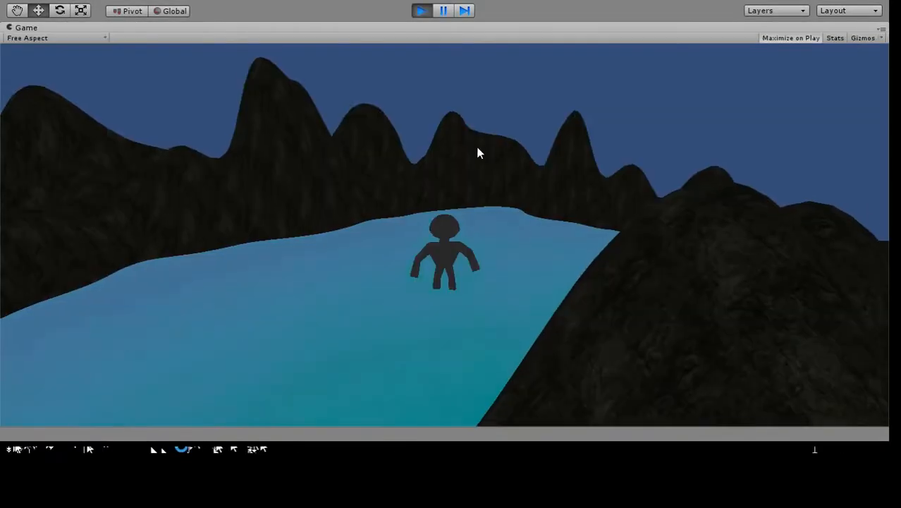
key("w")
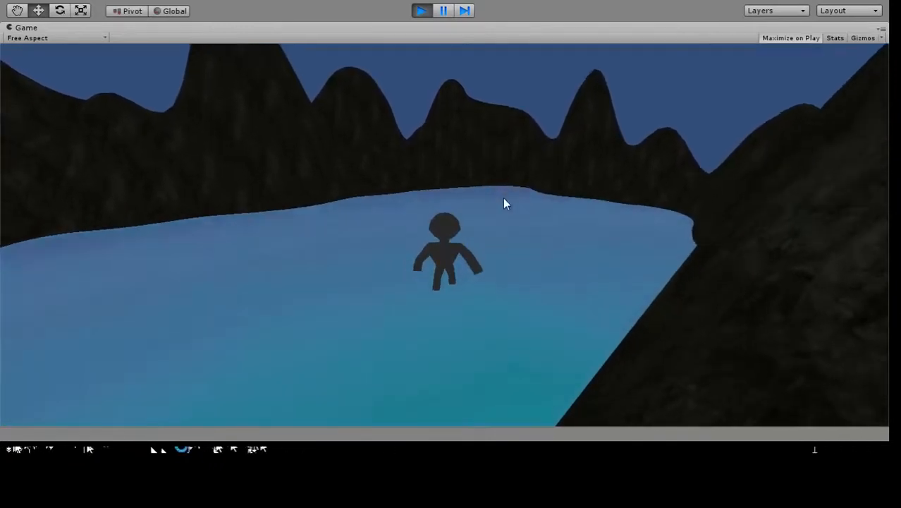
key("w")
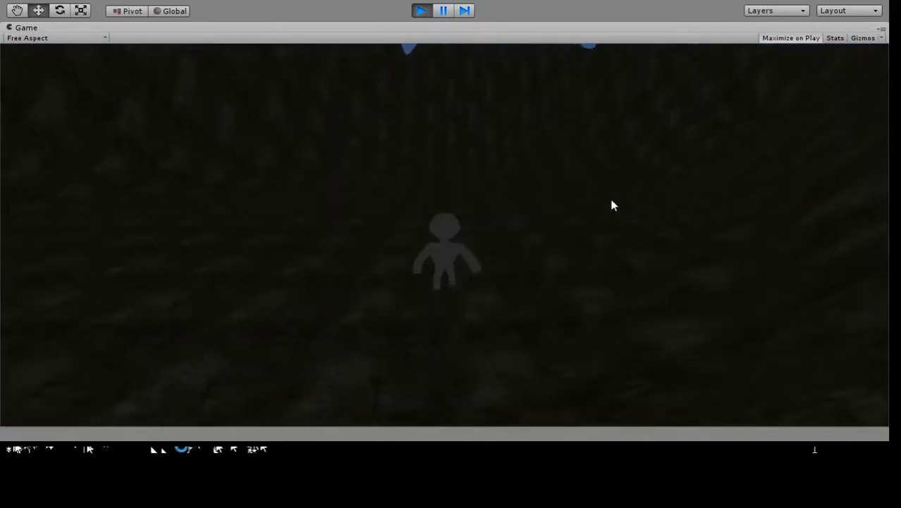
key("w")
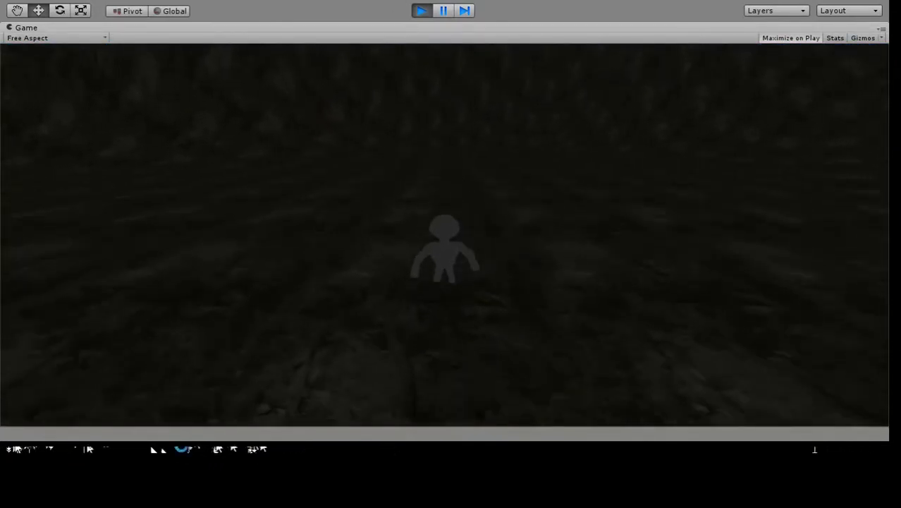
left_click(423, 11)
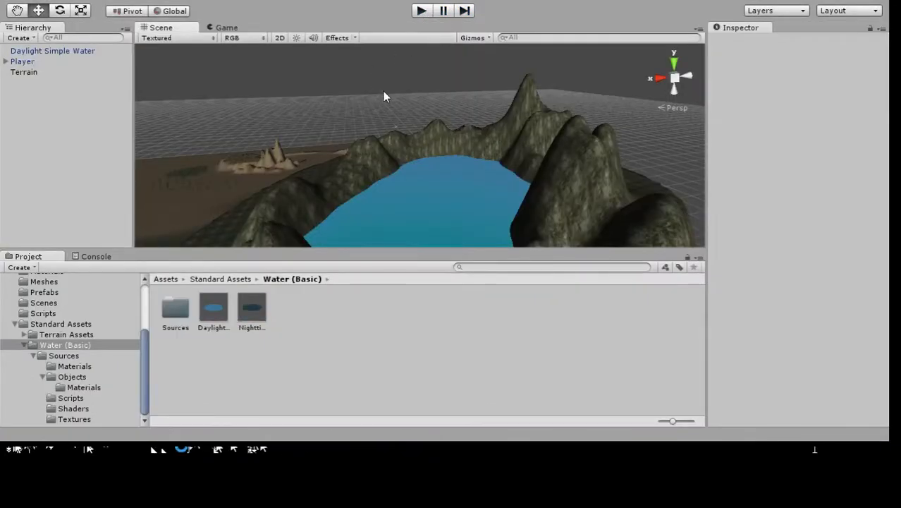
Delete the Daylight Simple Water from the hilltop lake
left_click_drag(357, 185, 416, 226, "alt")
left_click(466, 195)
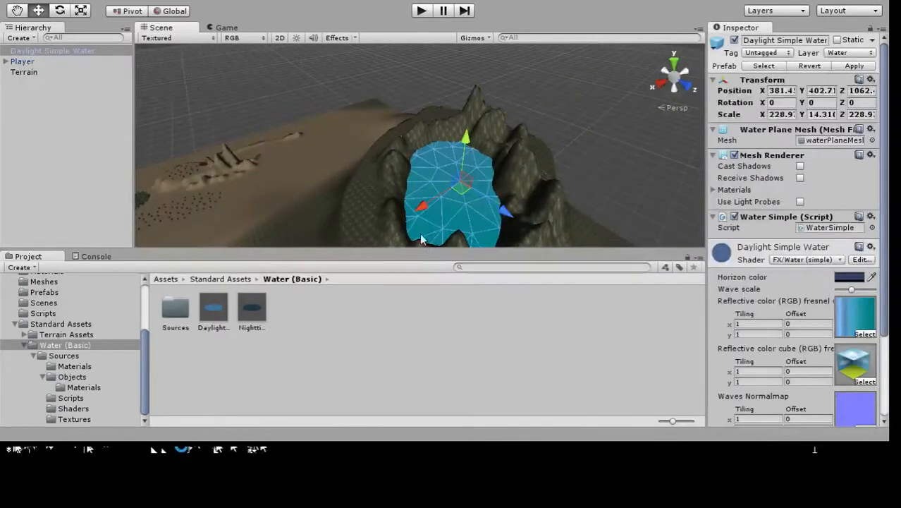
scroll(837, 155, "down", 4)
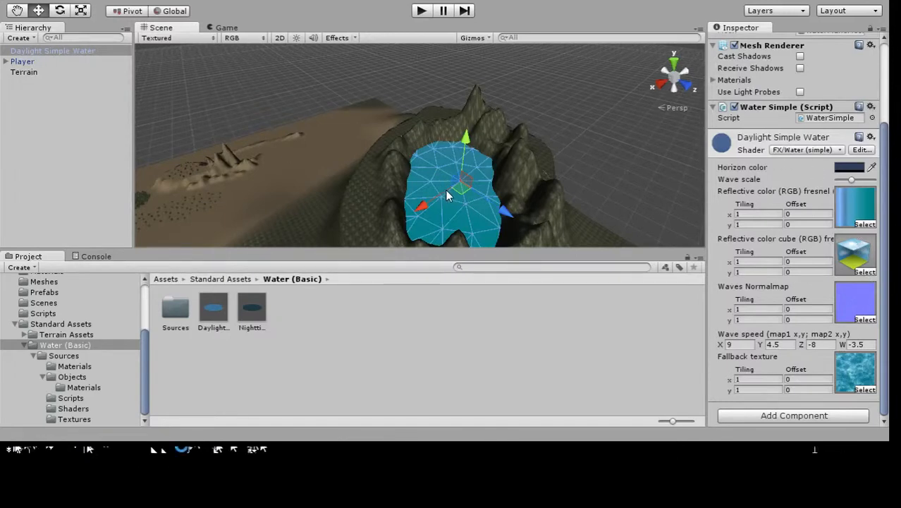
key("Delete")
Place the Nighttime Simple Water prefab in the lake basin, enlarged to a scale of about 196 × 12 × 196
left_click_drag(251, 308, 621, 170)
key("r")
key("w")
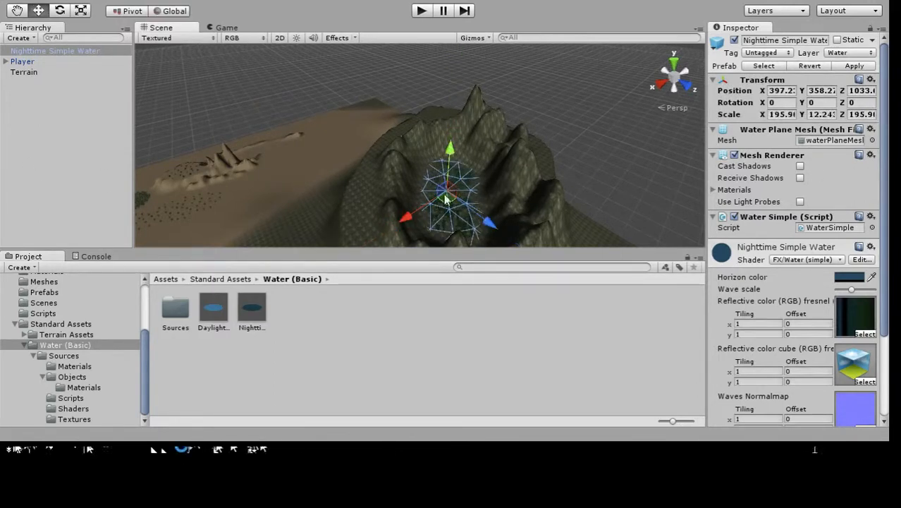
Raise the Nighttime Simple Water to about Y 408 and shift it to about X 372 to fill the lake basin
mouse_move(455, 148)
left_mouse_down()
mouse_move(458, 137)
mouse_move(465, 156)
left_mouse_up()
key("r")
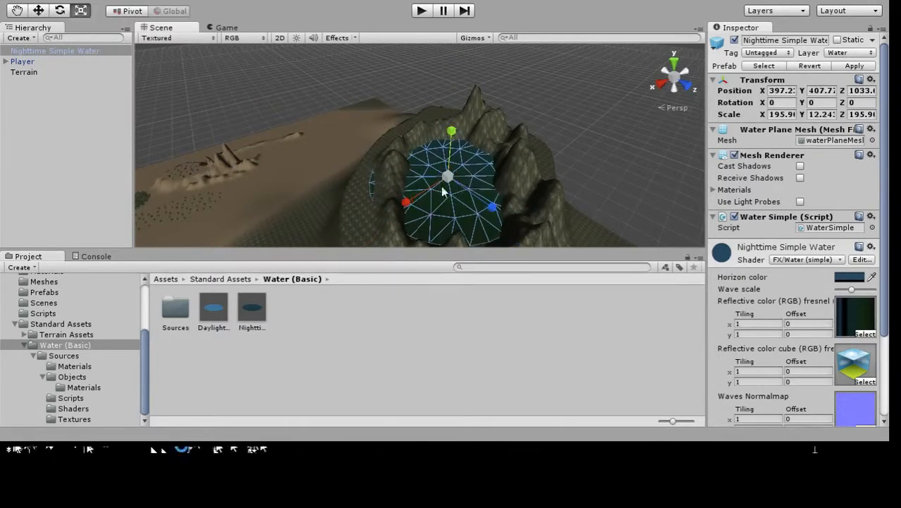
key("e")
key("w")
left_click_drag(416, 201, 415, 200)
key("f")
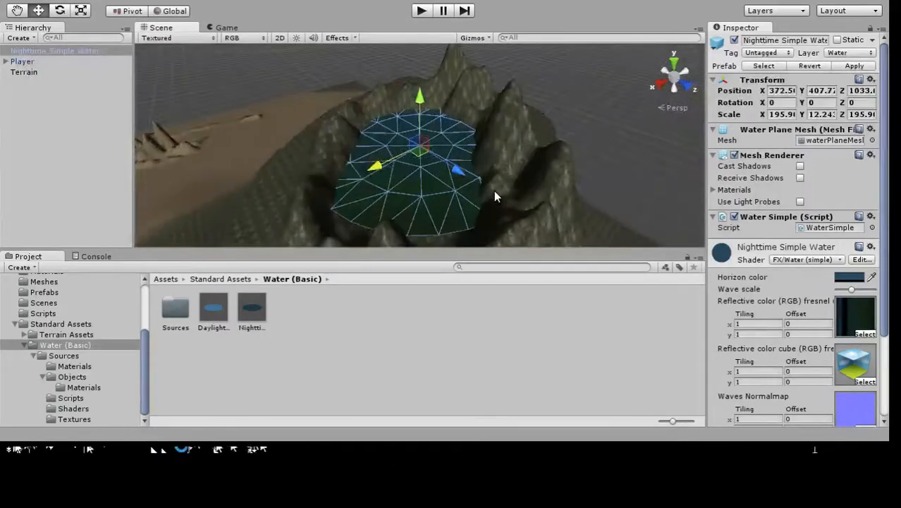
left_click(585, 146)
left_click_drag(584, 148, 833, 105, "alt")
scroll(397, 141, "down", 10)
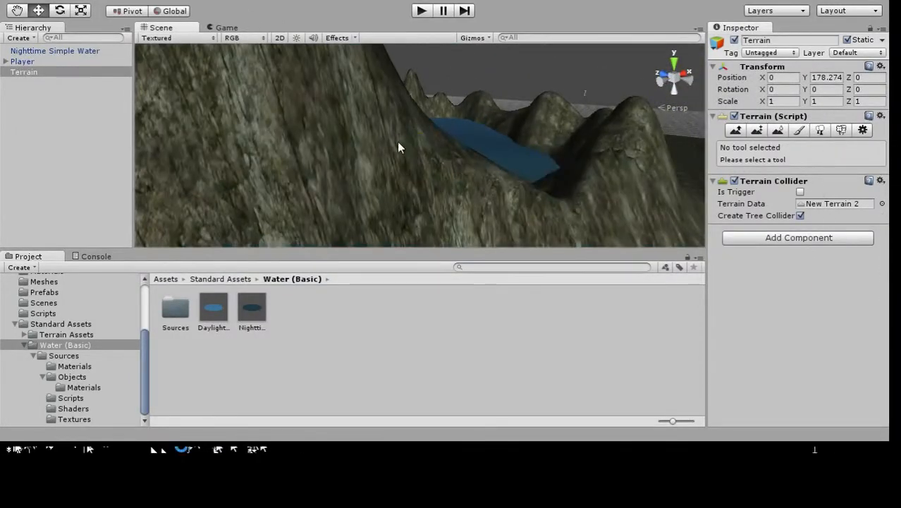
left_click_drag(513, 157, 449, 192, "alt")
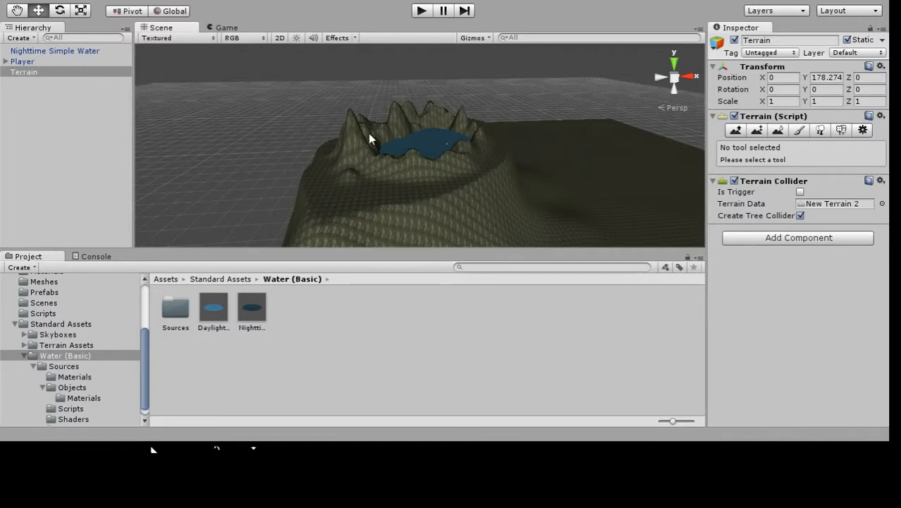
Browse the Standard Assets skybox textures and open the DawnDusk folder
scroll(62, 374, "down", 1)
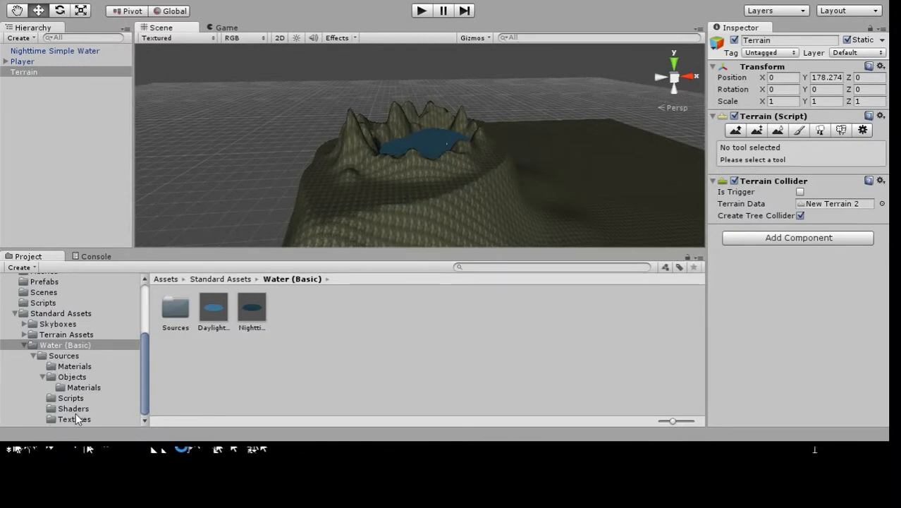
left_click(23, 325)
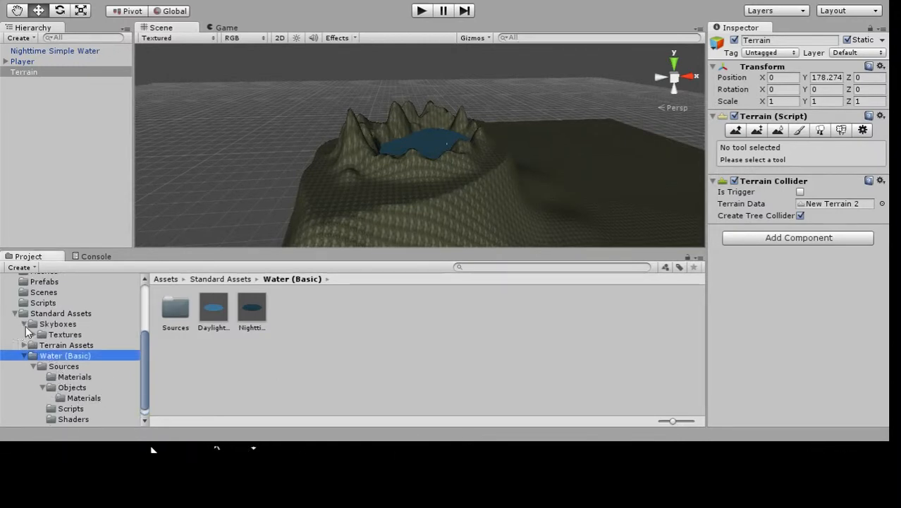
left_click(33, 334)
scroll(77, 324, "down", 4)
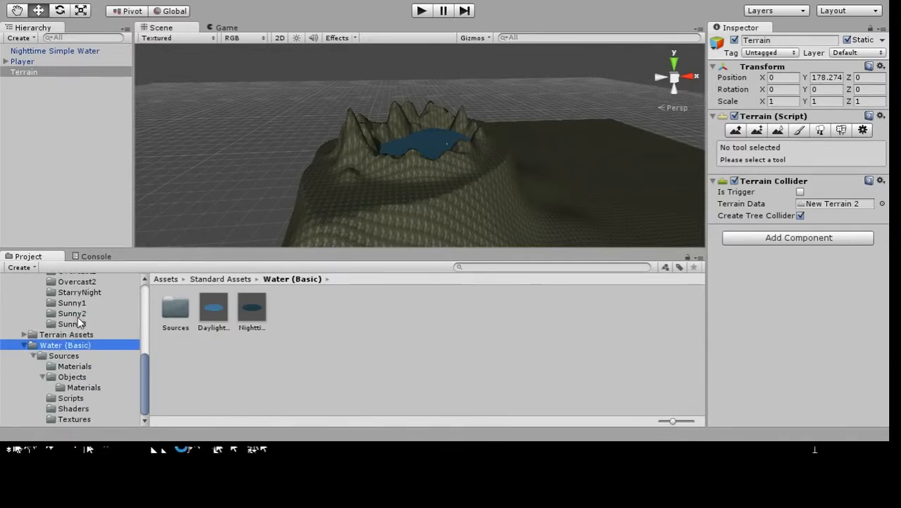
scroll(80, 319, "up", 3)
left_click(79, 319)
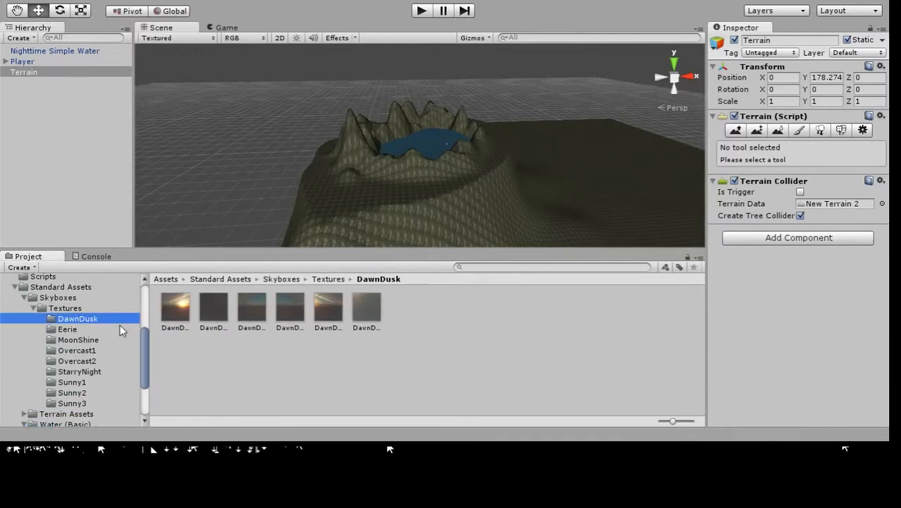
Preview the individual DawnDusk skybox textures one after another
left_click(60, 311)
left_click(81, 322)
left_click(177, 317)
left_click(215, 318)
left_click(262, 321)
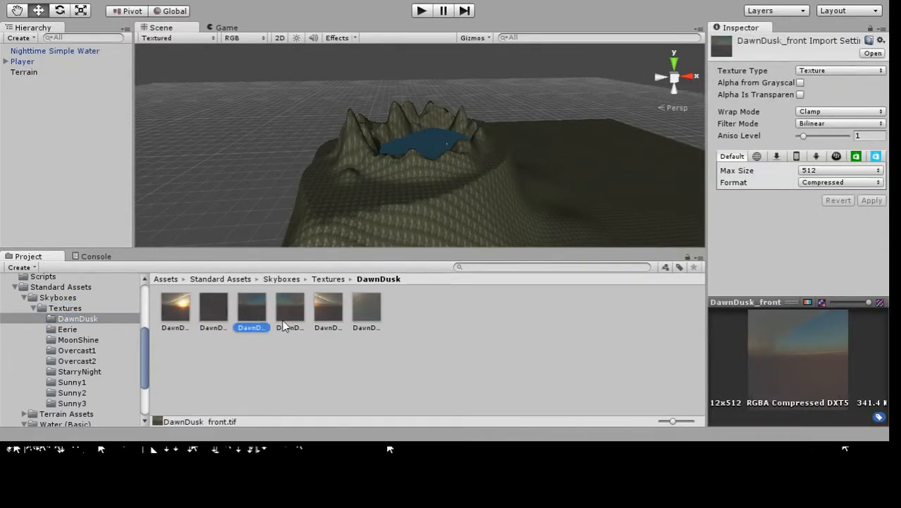
left_click(289, 317)
left_click(328, 317)
left_click(370, 310)
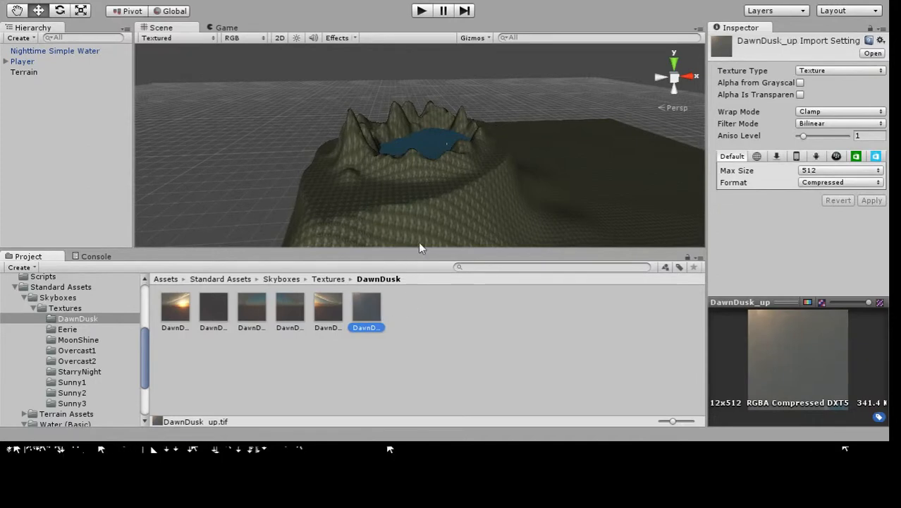
Add a Skybox component to the Terrain and assign Eerie Skybox as its custom skybox
scroll(421, 187, "down", 3)
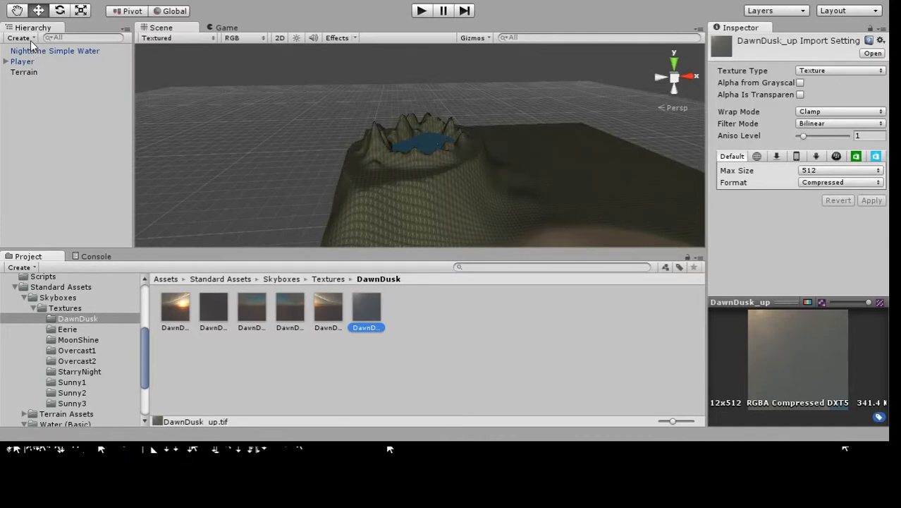
left_click(31, 39)
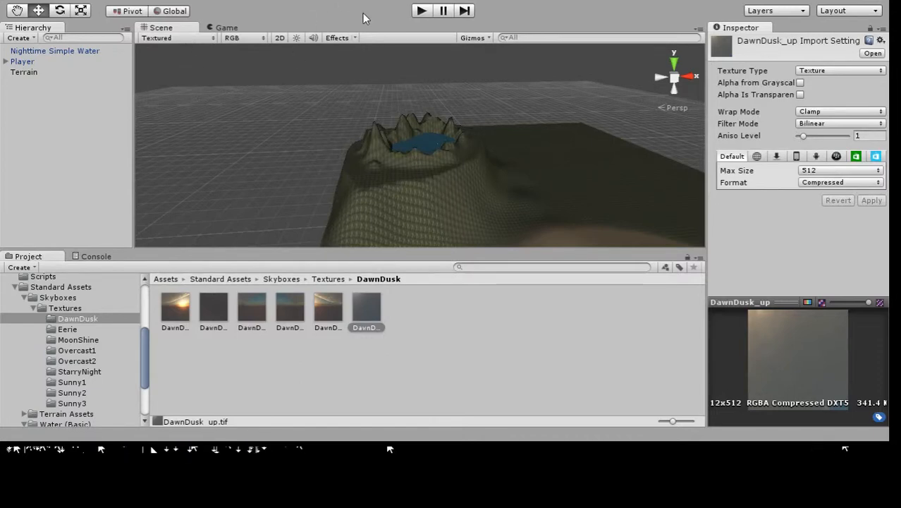
left_click(272, 135)
left_click_drag(262, 143, 456, 206, "alt")
left_click(514, 209)
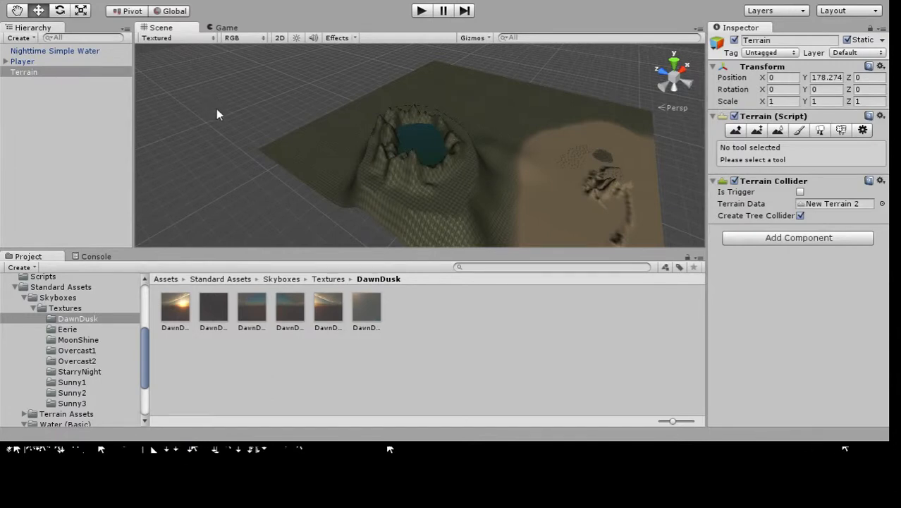
left_click(306, 129)
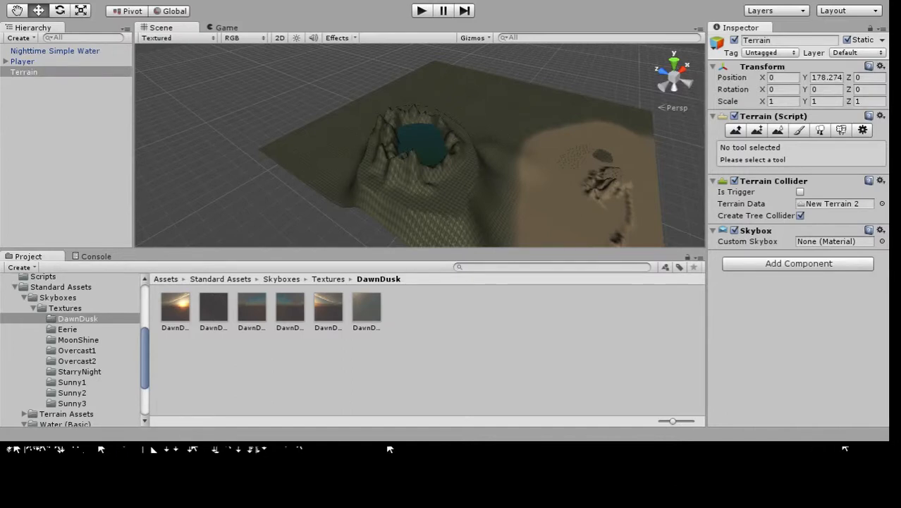
double_click(31, 48)
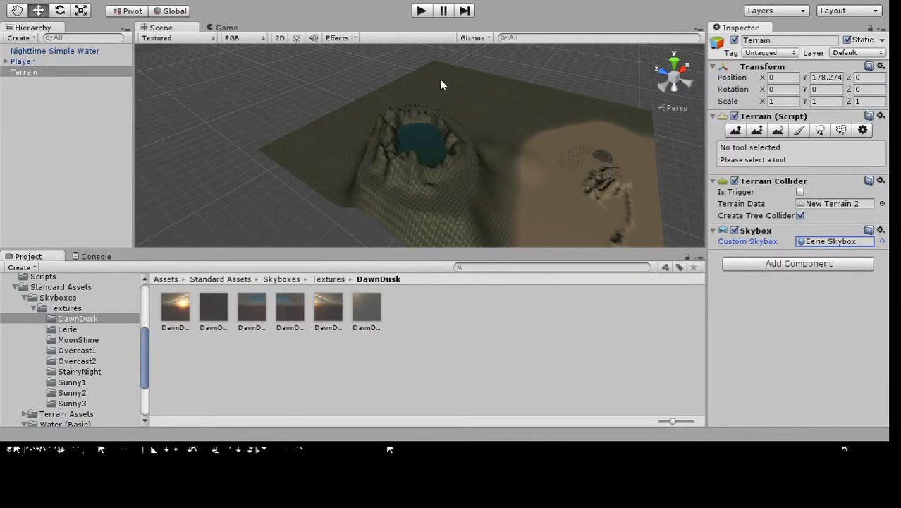
Move the Player's Main Camera to about X -178, Y -29, Z -132 and play-test its view
left_click_drag(413, 93, 111, 81, "alt")
left_click(28, 63)
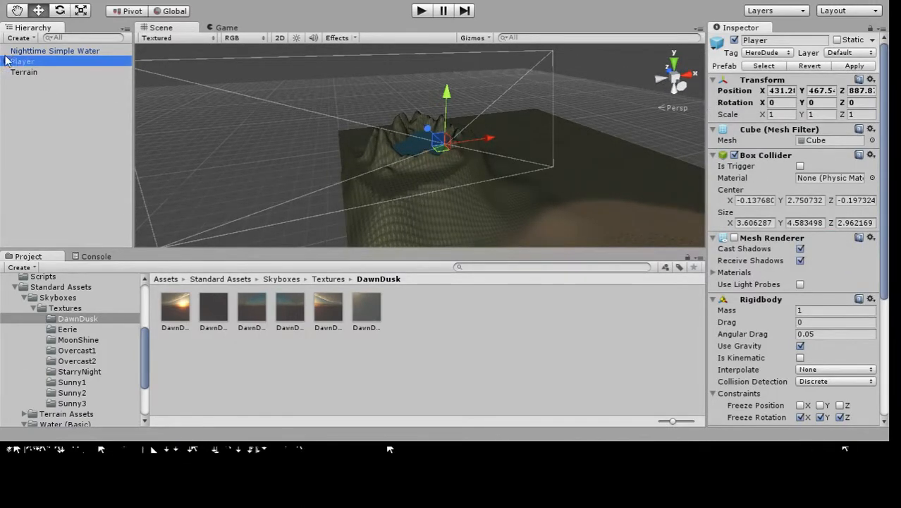
left_click(5, 61)
left_click(41, 72)
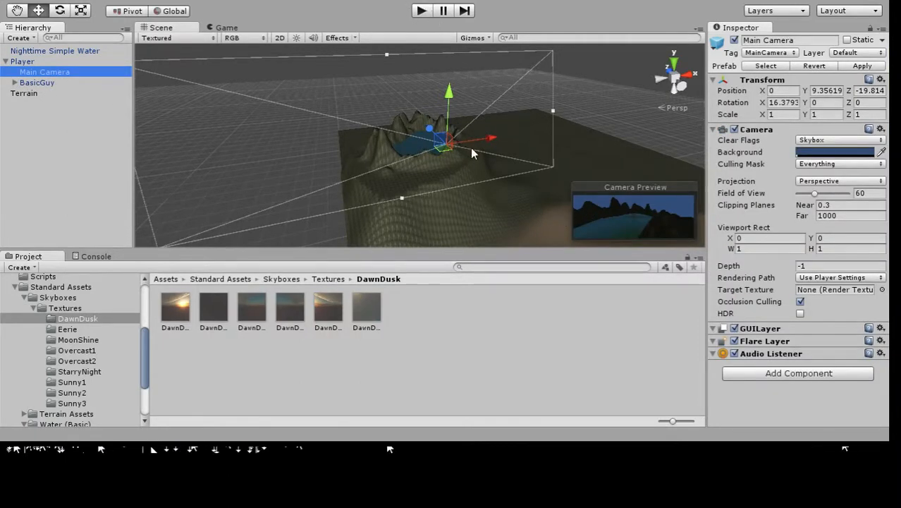
left_click_drag(466, 158, 508, 117, "alt")
left_click(421, 11)
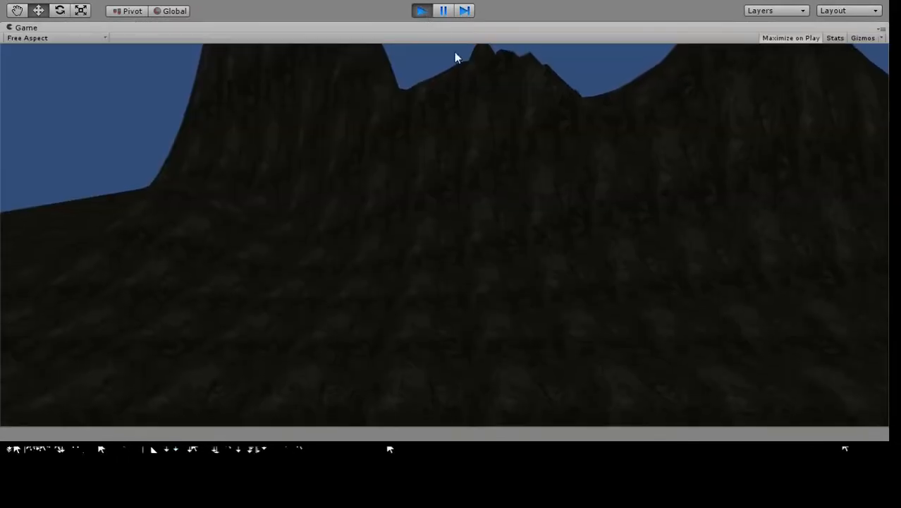
left_click(421, 11)
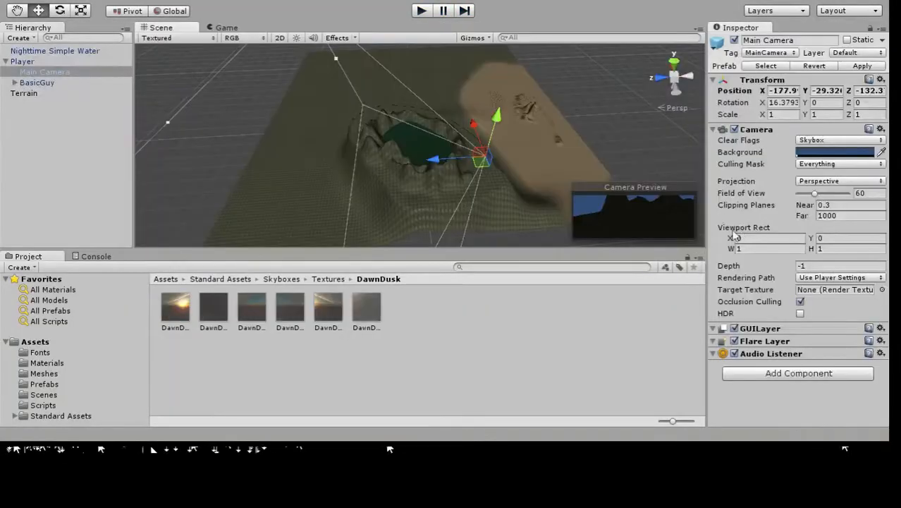
Inspect the Main Camera's Clear Flags setting and look through the Player's components
left_click(874, 141)
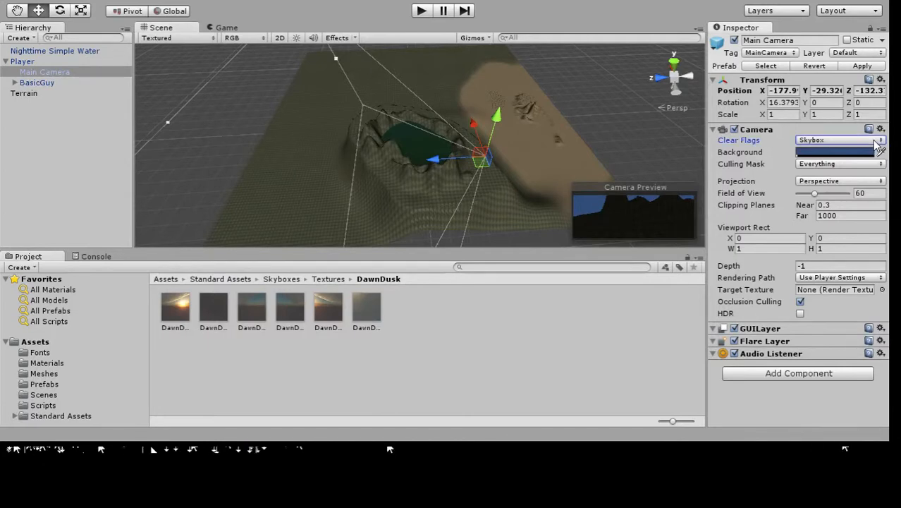
left_click(629, 372)
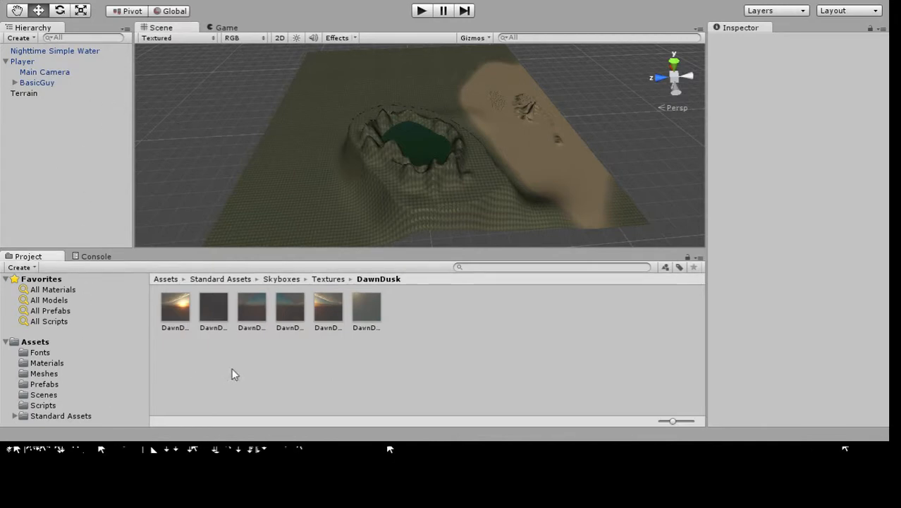
left_click(33, 73)
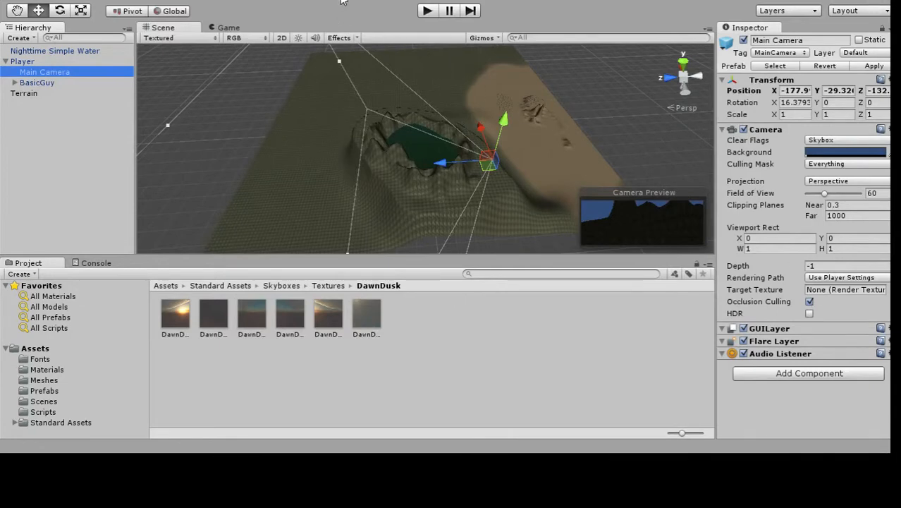
left_click(23, 62)
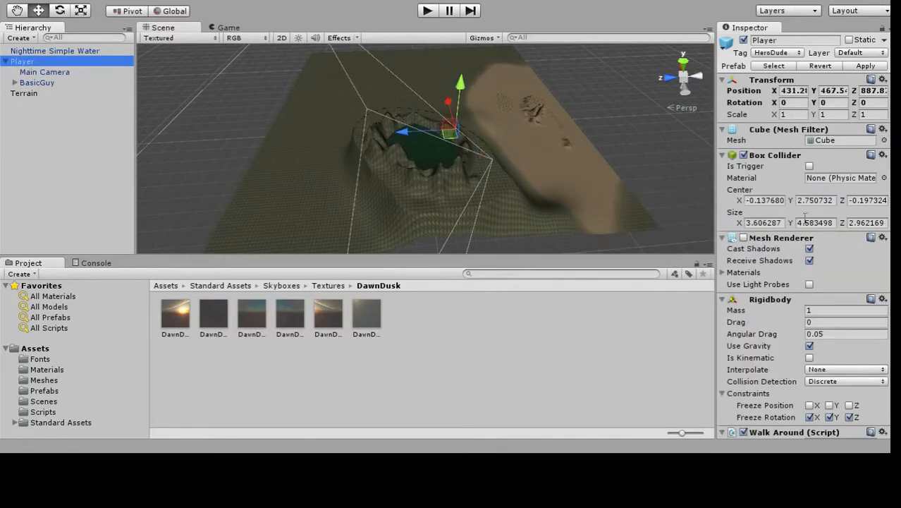
scroll(806, 217, "down", 5)
scroll(806, 230, "up", 5)
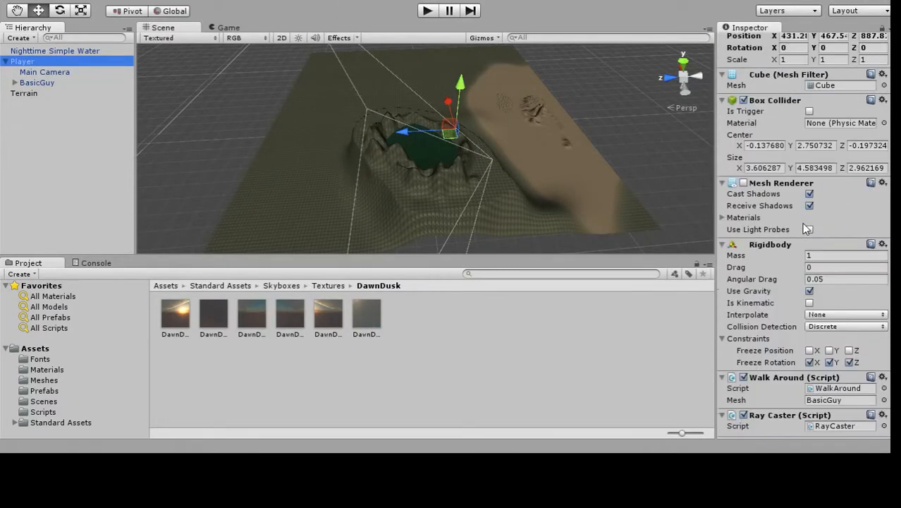
Remove the Skybox component from the Terrain
left_click(38, 93)
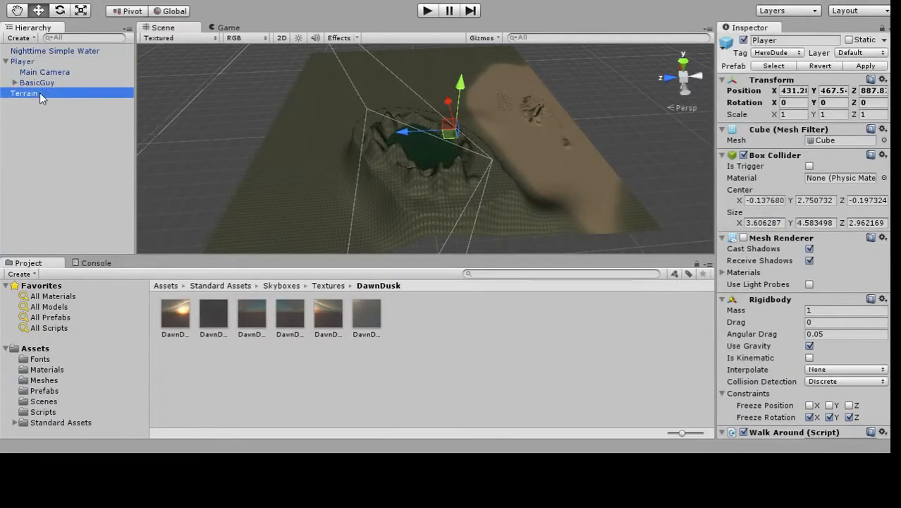
left_click(890, 231)
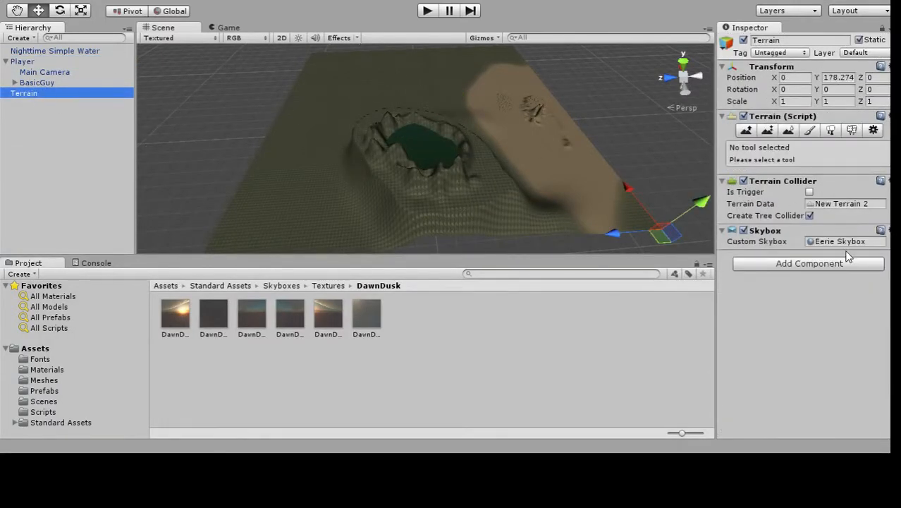
left_click(852, 261)
Add a Skybox component to the Main Camera and assign Sunny1 Skybox as its custom skybox
left_click(39, 72)
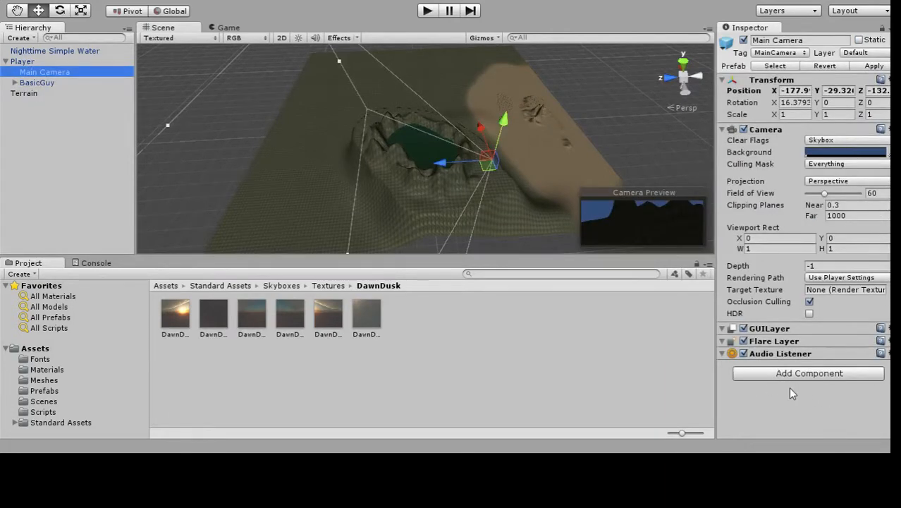
left_click(810, 395)
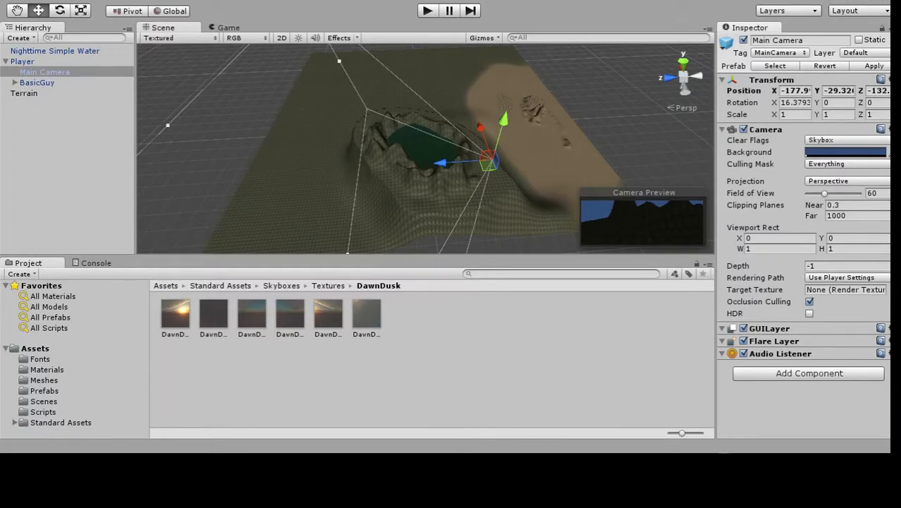
left_click(765, 216)
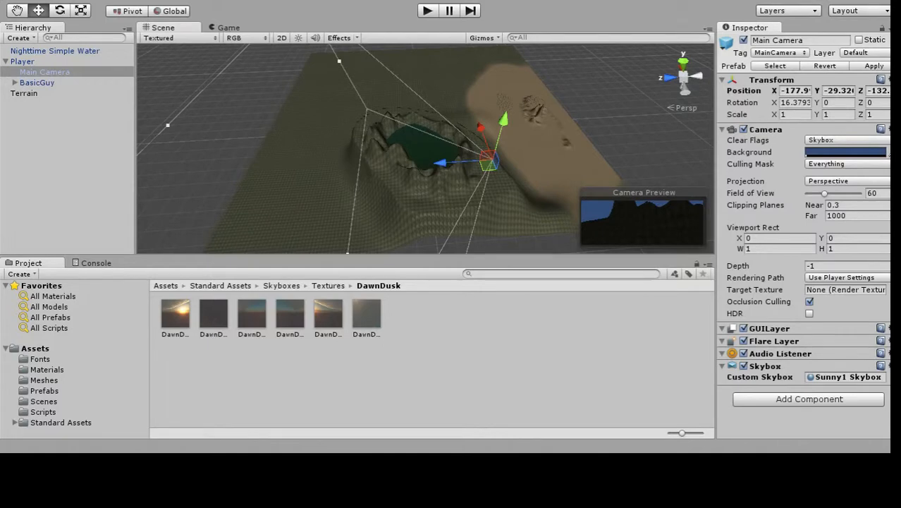
Locate the Main Camera's Sunny1 Skybox material in the project assets and play-test the scene with it
left_click(53, 92)
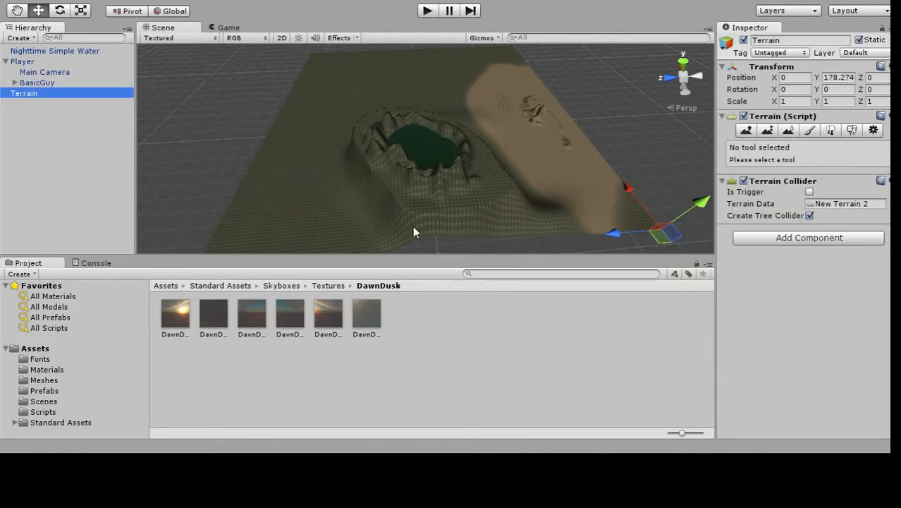
left_click(39, 72)
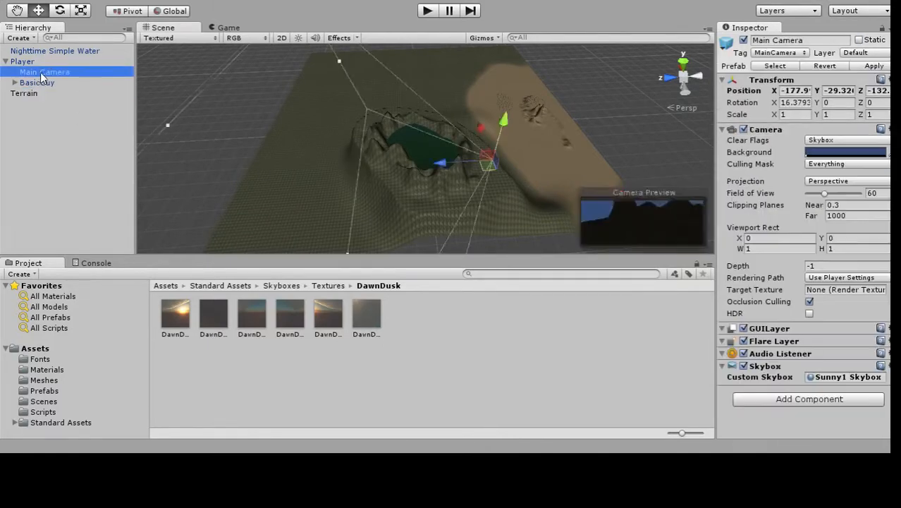
left_click(862, 375)
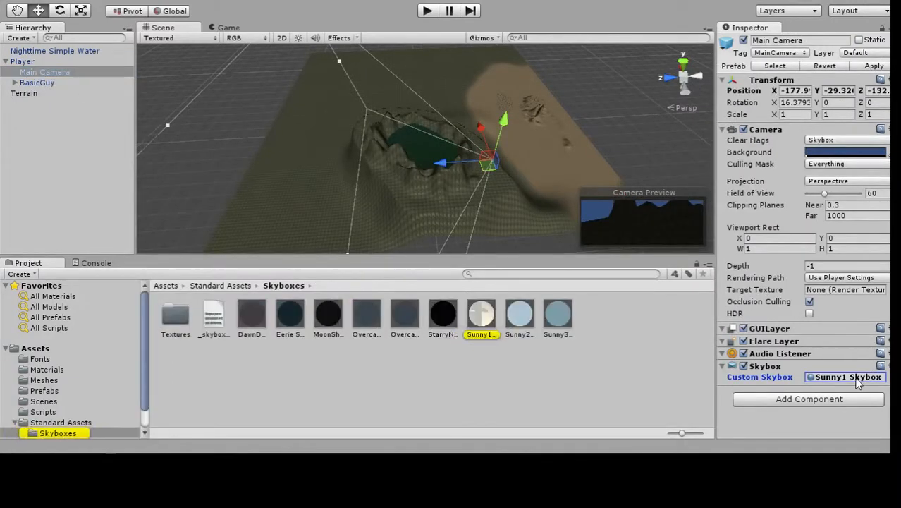
left_click(428, 10)
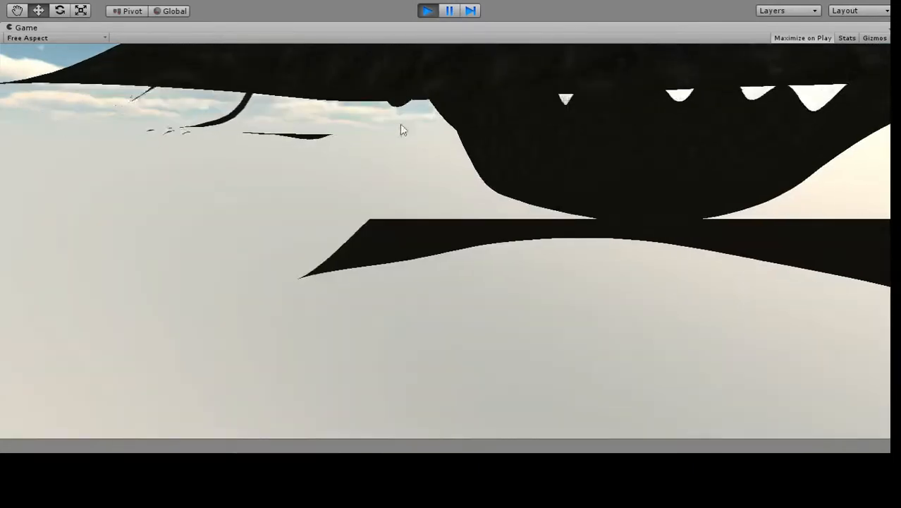
left_click(428, 10)
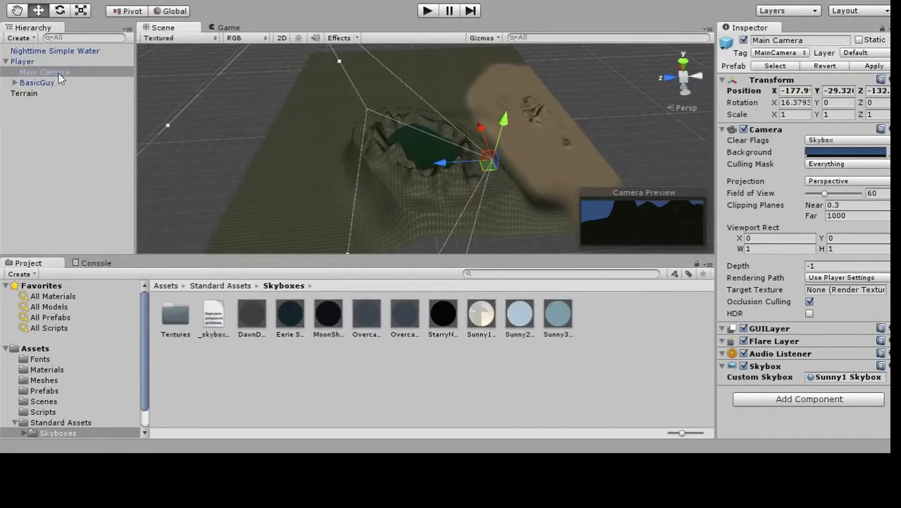
Set the Main Camera's position to about X -1, Y 0 and Z 0 relative to the Player
left_click(28, 61)
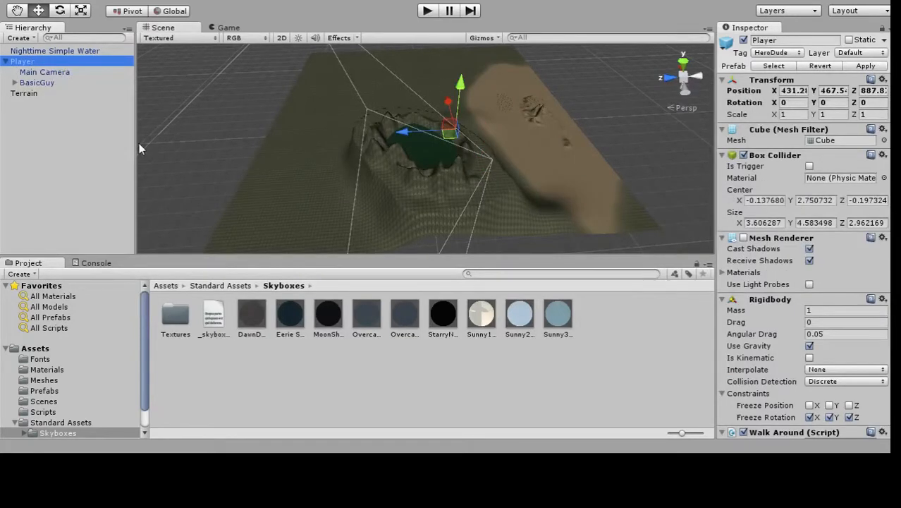
left_click(58, 73)
left_click(793, 90)
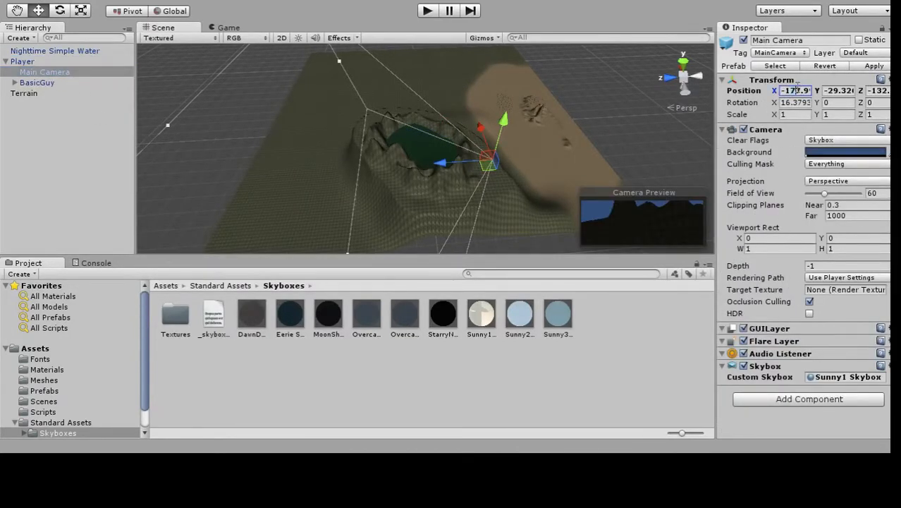
left_click_drag(800, 85, 799, 91)
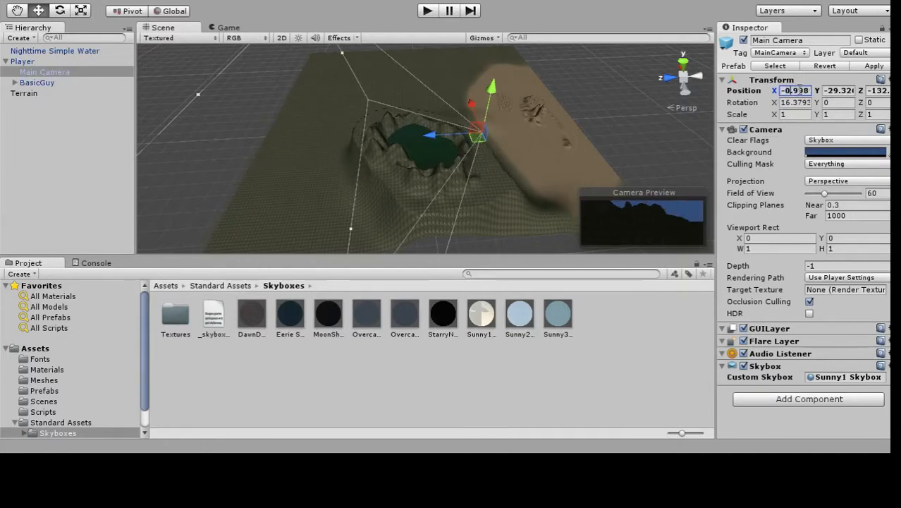
key("Tab")
type("0")
key("Tab")
type("0")
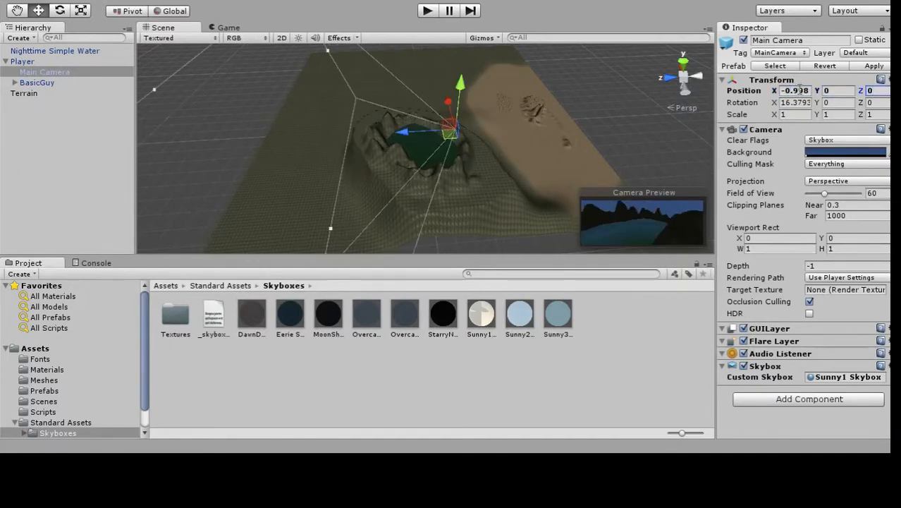
Try several small X position values for the Main Camera, ending at 6.22
left_click(800, 90)
type("08")
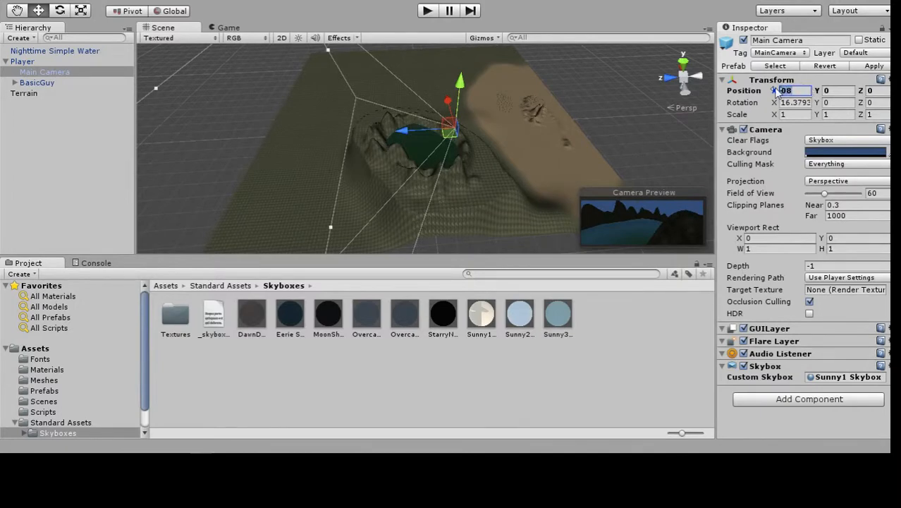
key("BackSpace")
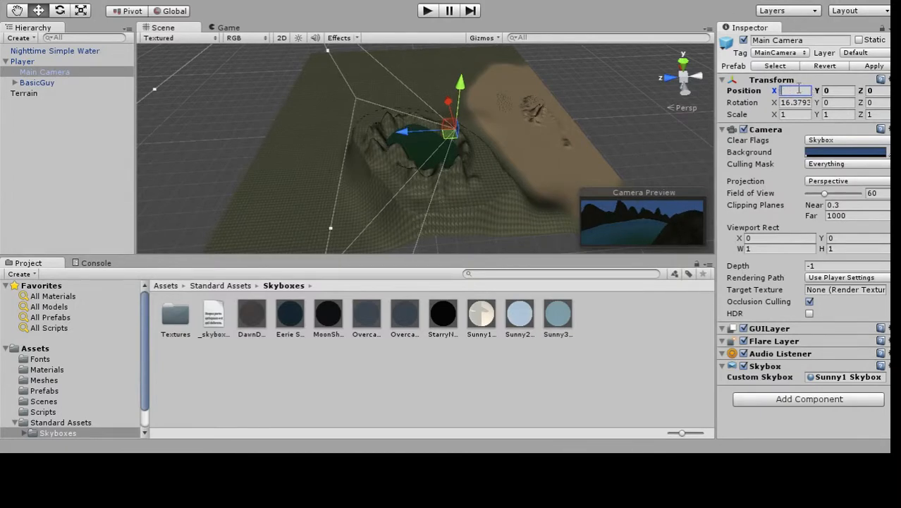
type("0.56")
left_click_drag(796, 94, 295, 122)
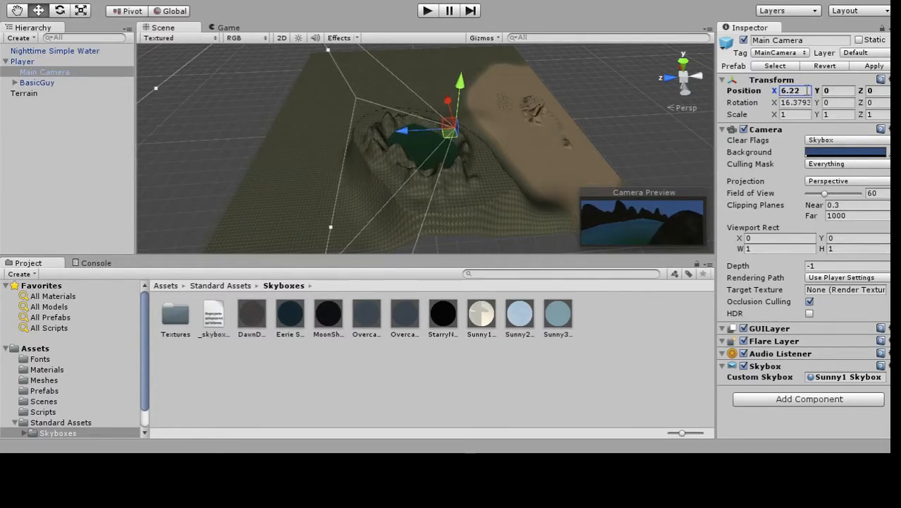
Set the Main Camera's position to X 0, Y 15 and Z 15
double_click(805, 90)
key("BackSpace")
type("0")
key("Tab")
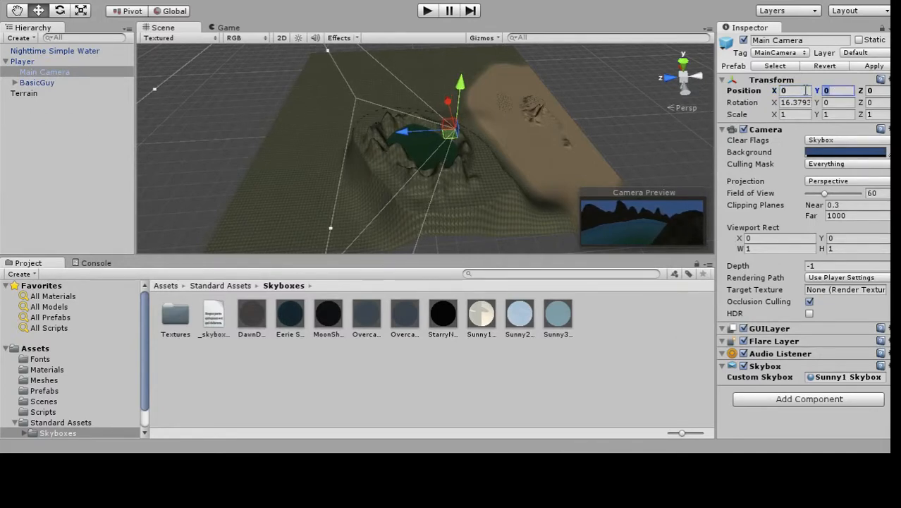
type("15")
key("Tab")
type("15")
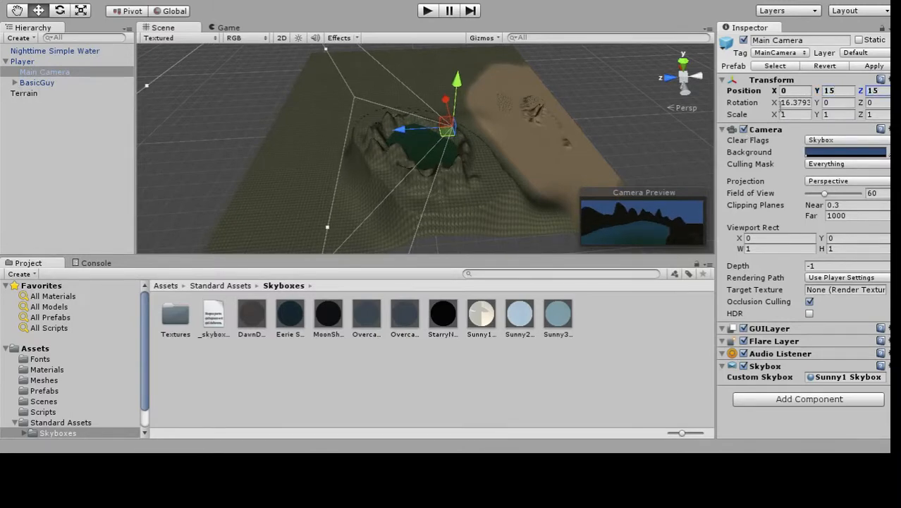
Tilt the Main Camera upward to an X rotation of about -56.39 and play-test the skybox
left_click_drag(774, 102, 233, 116)
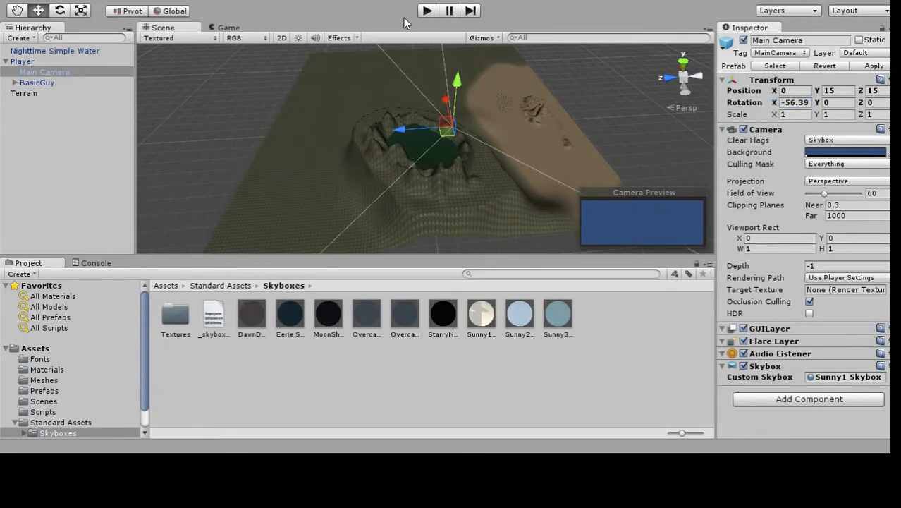
left_click(428, 10)
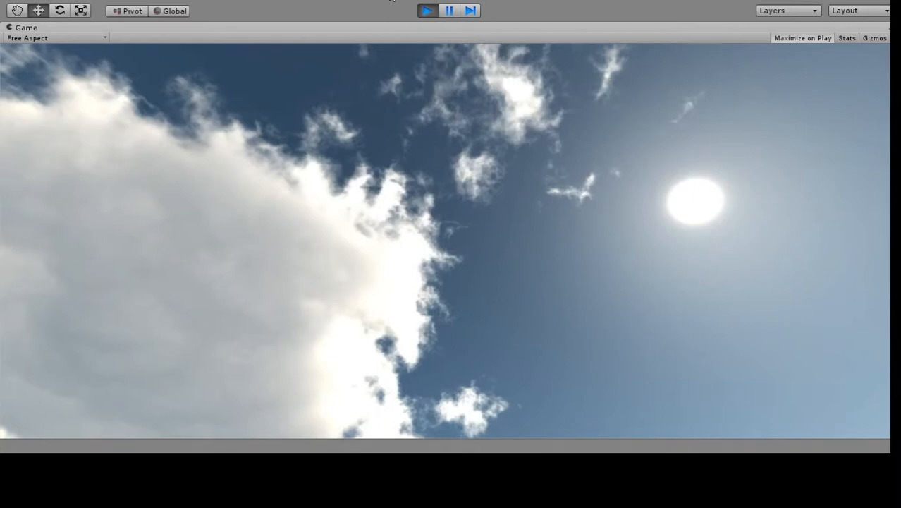
key("ctrl+p")
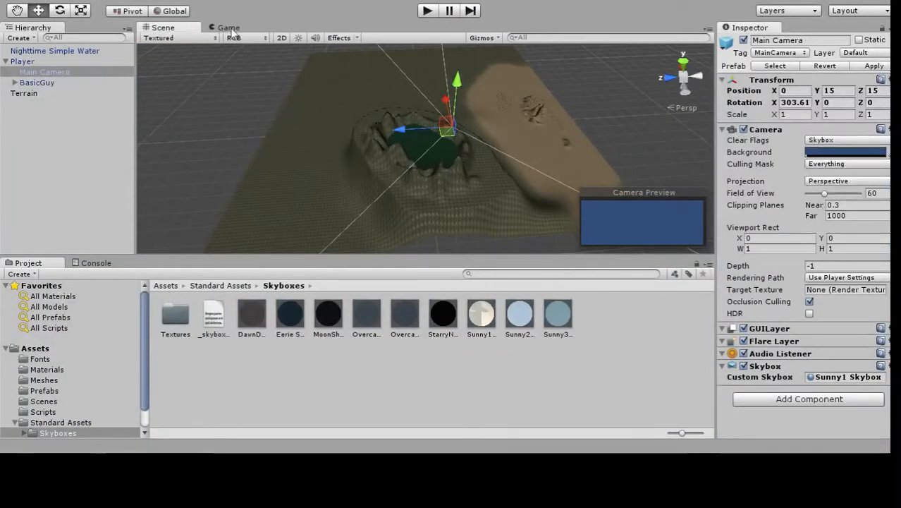
Turn off Maximize on Play, run the game and follow the Main Camera's motion in the Scene view
left_click(224, 27)
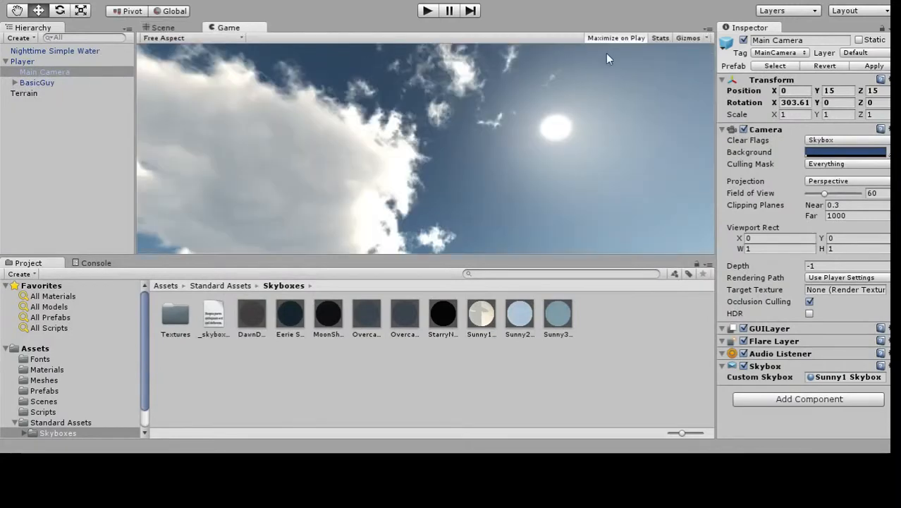
left_click(422, 12)
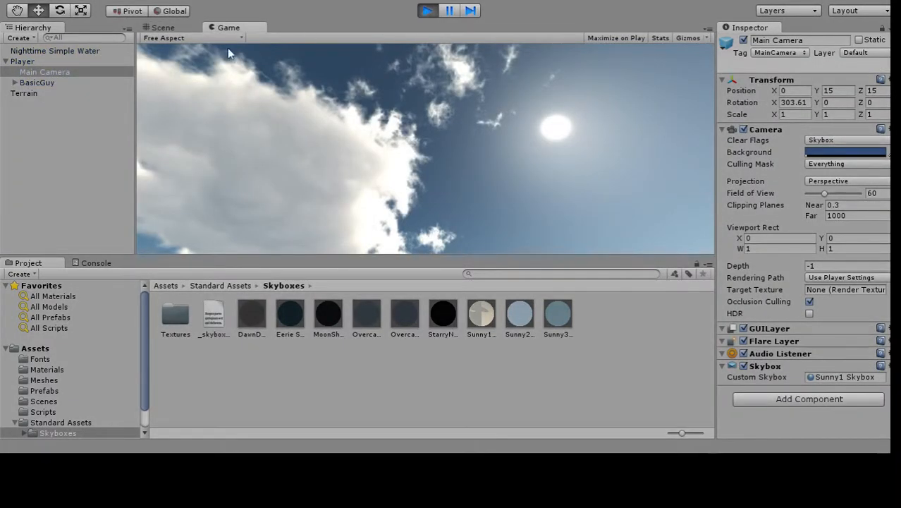
left_click(163, 27)
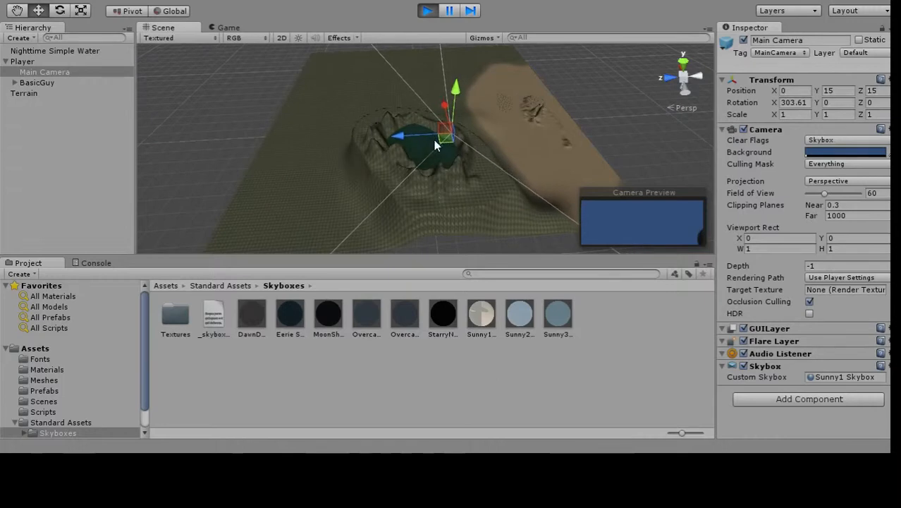
left_click_drag(446, 90, 509, 102, "alt")
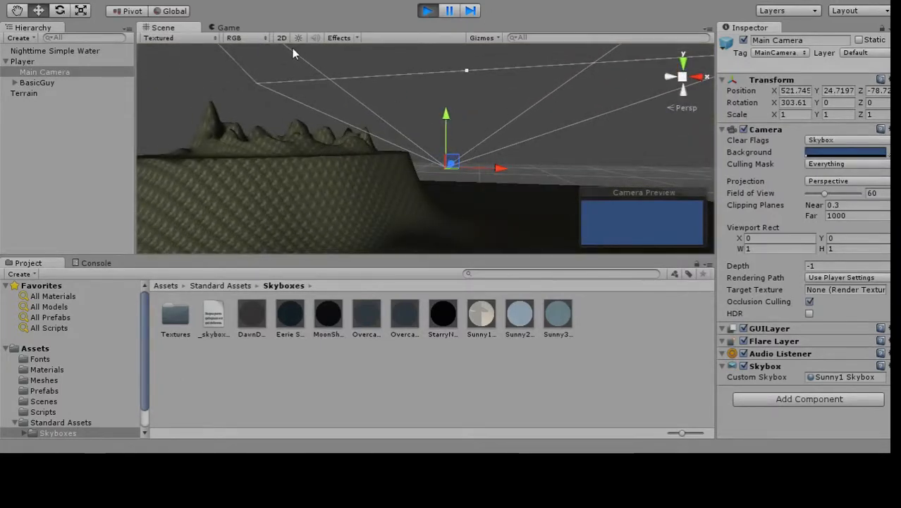
Reselect the Player's Main Camera in the running scene and stop the game
left_click(25, 61)
left_click(39, 72)
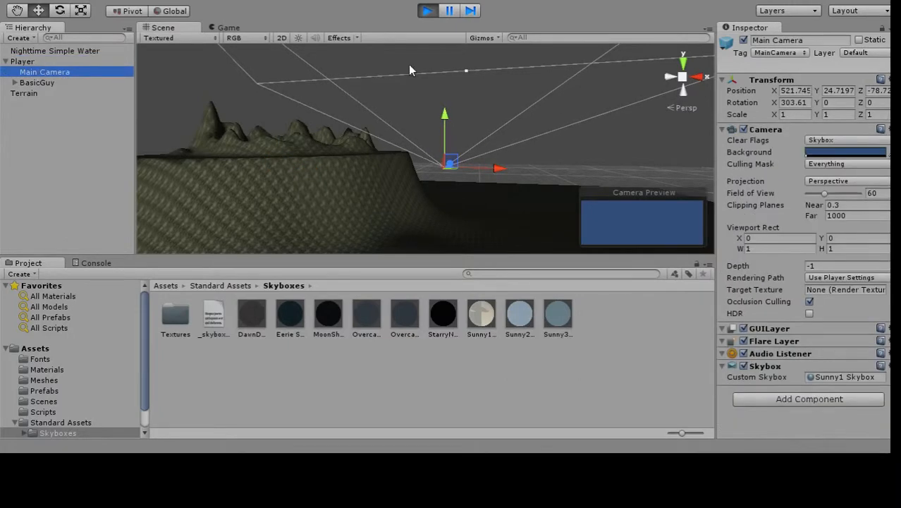
left_click(428, 11)
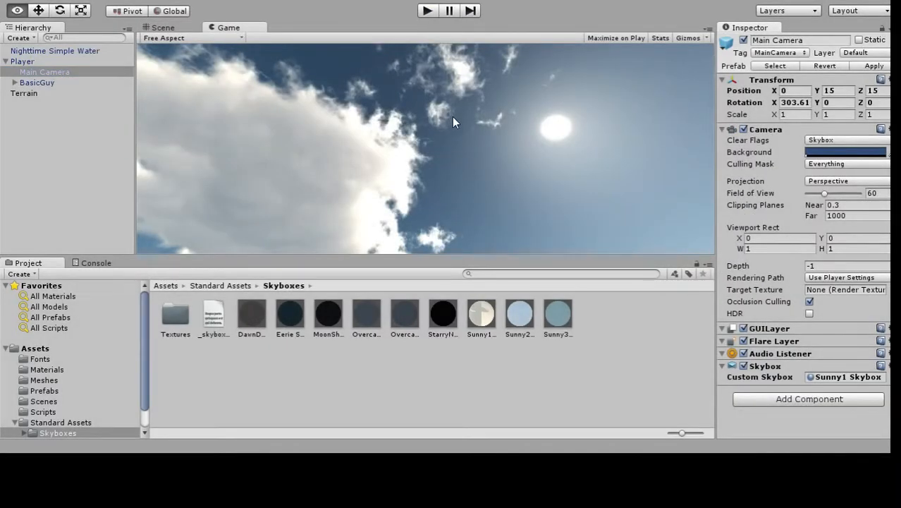
Move the Main Camera along its Z axis to about 2.97 and play-test the skybox view
left_click(162, 28)
left_click_drag(349, 170, 299, 153, "alt")
left_click_drag(381, 143, 502, 219)
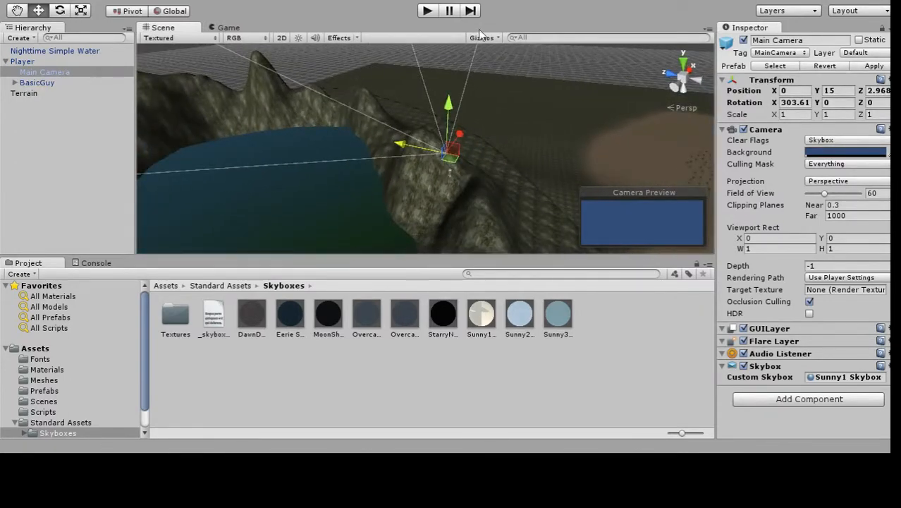
left_click(427, 11)
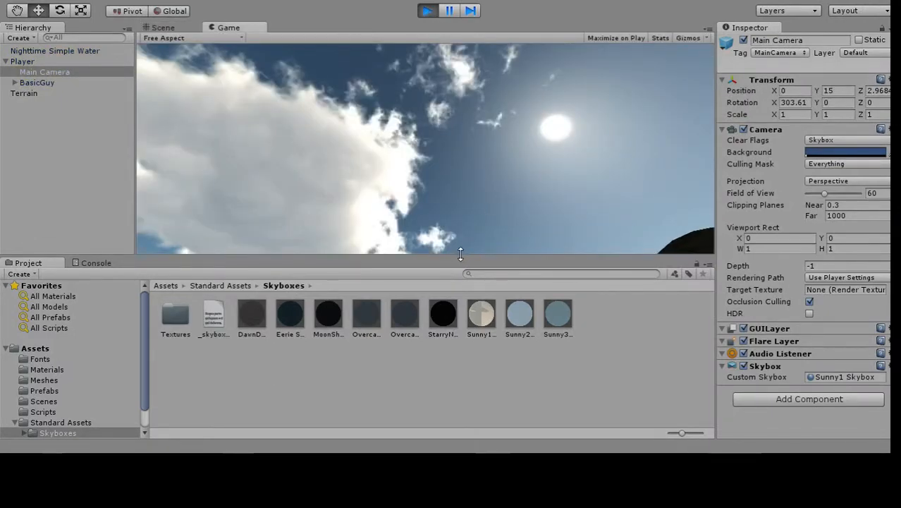
left_click_drag(459, 255, 460, 260)
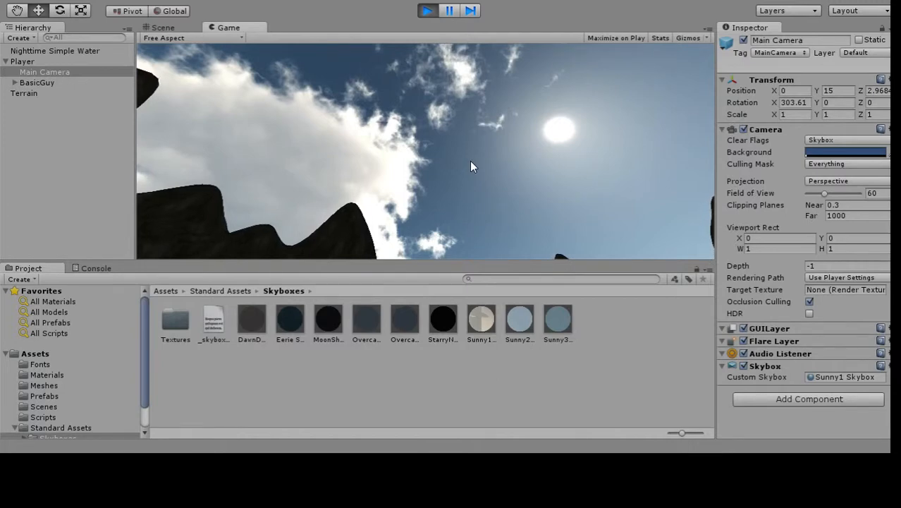
left_click(428, 11)
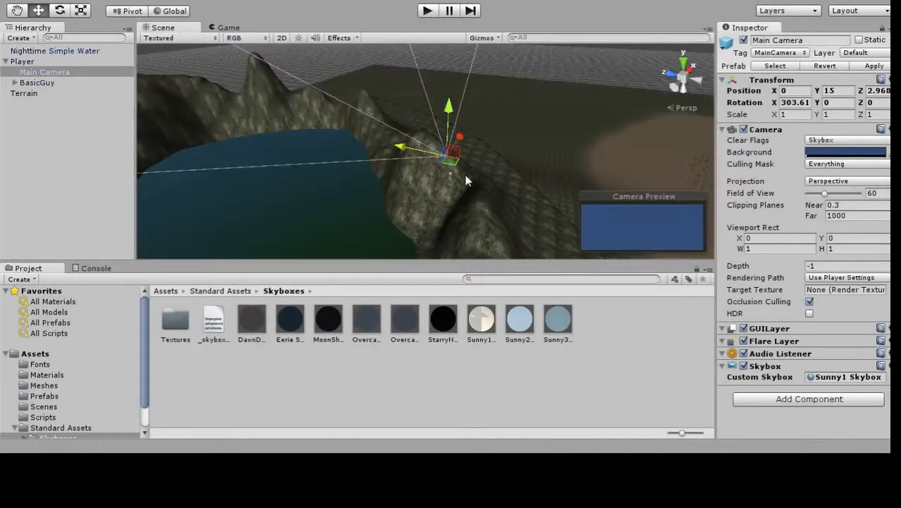
Examine the six side textures of the Sunny1 Skybox material and the whole terrain in the scene
left_click(482, 321)
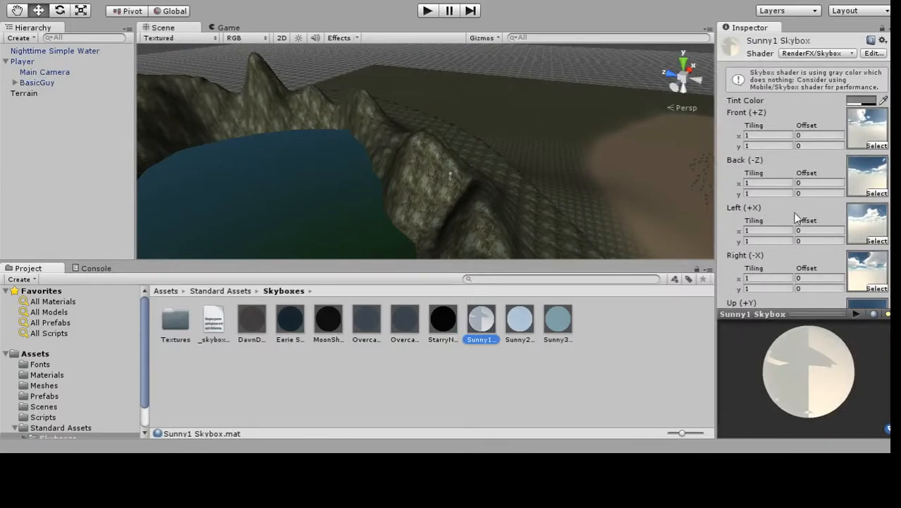
left_click(785, 310)
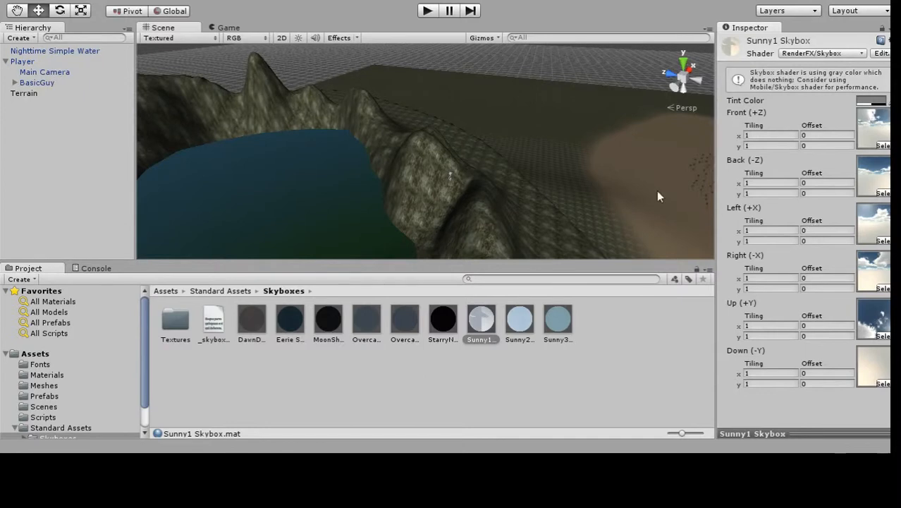
left_click_drag(657, 190, 491, 182, "alt")
right_click_drag(491, 182, 481, 134, "alt")
scroll(477, 133, "up", 3)
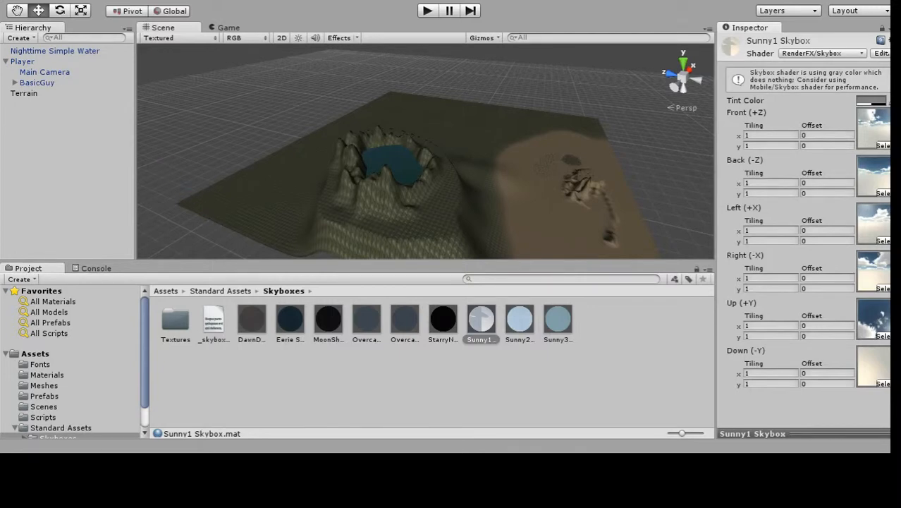
Remove the Walk Around script from the Player and add the Character Motor script instead
left_click(34, 64)
scroll(765, 134, "down", 5)
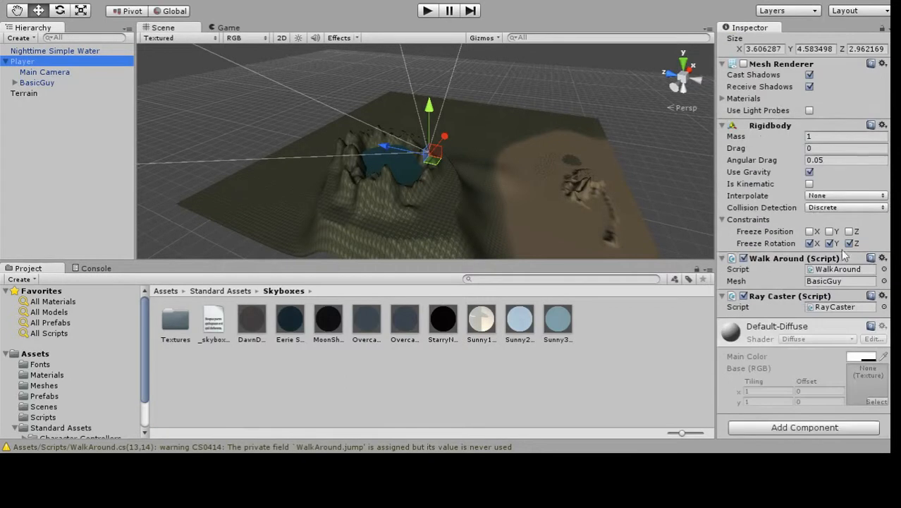
left_click(884, 261)
left_click(862, 304)
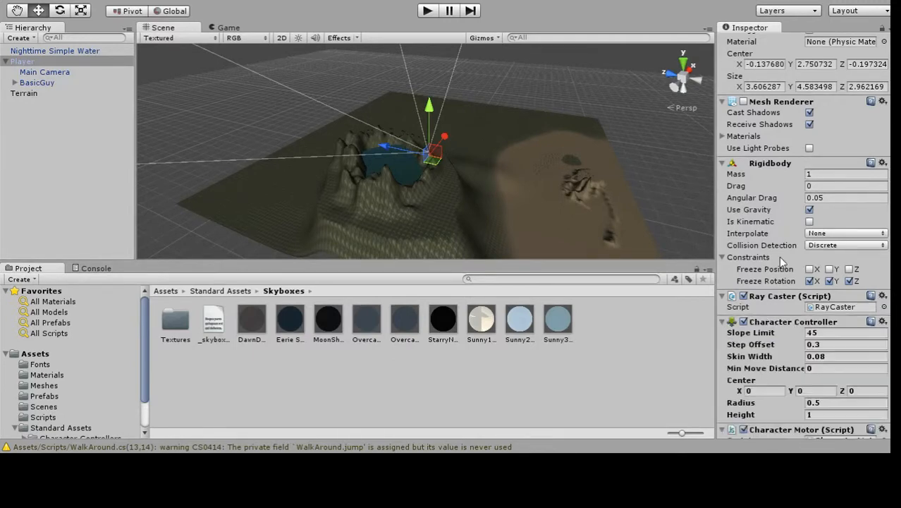
Examine the Character Motor's Movement, Jumping, Moving Platform and Sliding settings along with the Player's other components
scroll(781, 275, "down", 5)
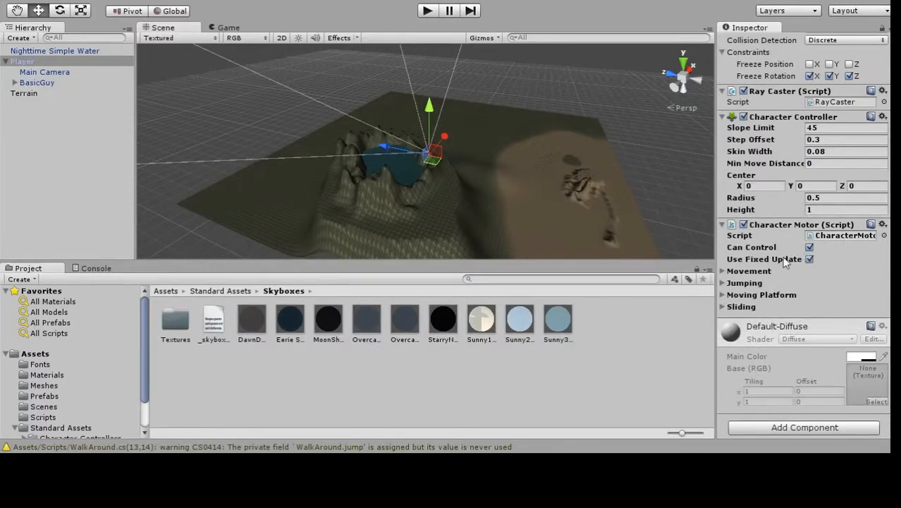
left_click(723, 272)
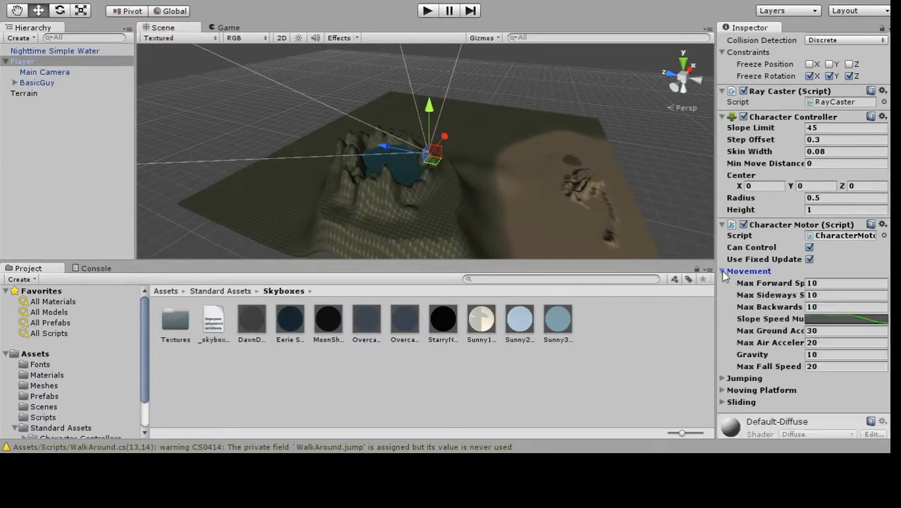
scroll(724, 282, "down", 3)
left_click(723, 283)
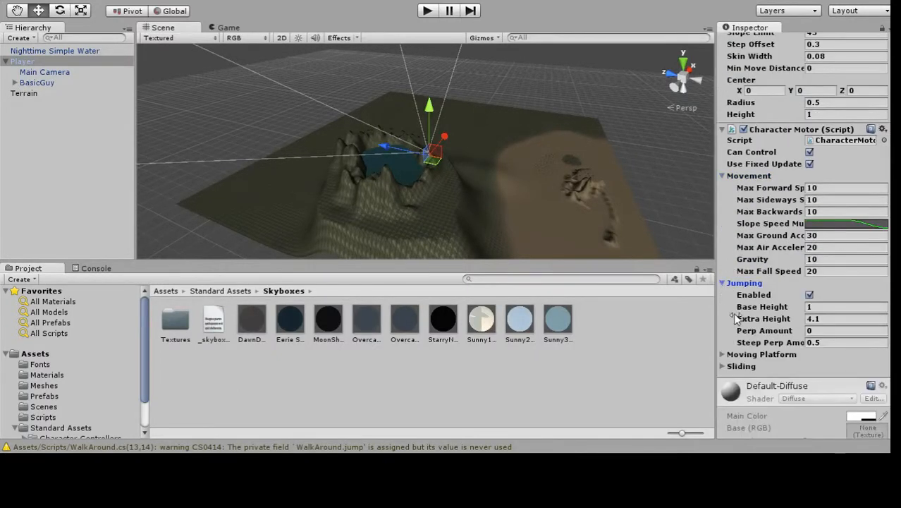
scroll(727, 295, "down", 3)
left_click(723, 294)
scroll(728, 303, "down", 3)
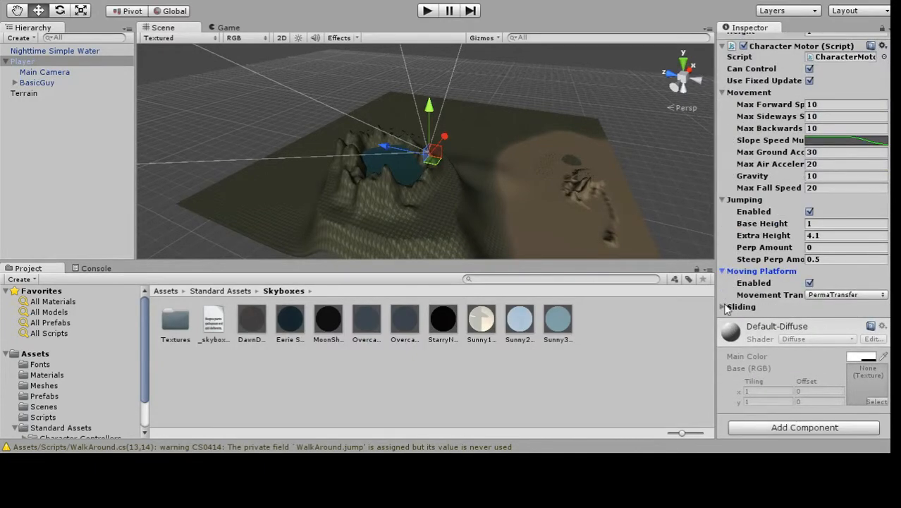
left_click(723, 307)
scroll(768, 247, "up", 8)
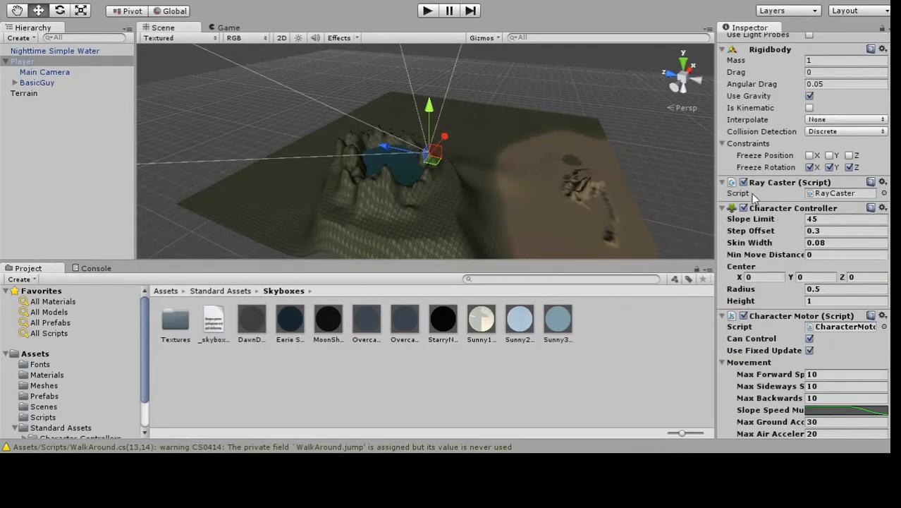
scroll(773, 232, "up", 6)
scroll(773, 221, "down", 7)
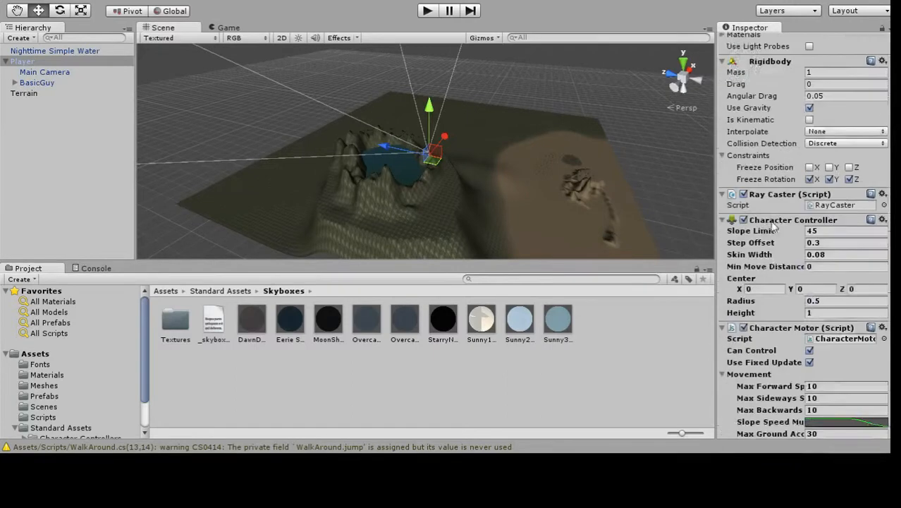
Play-test the Player with the Character Motor and remove that script component from it
left_click(428, 12)
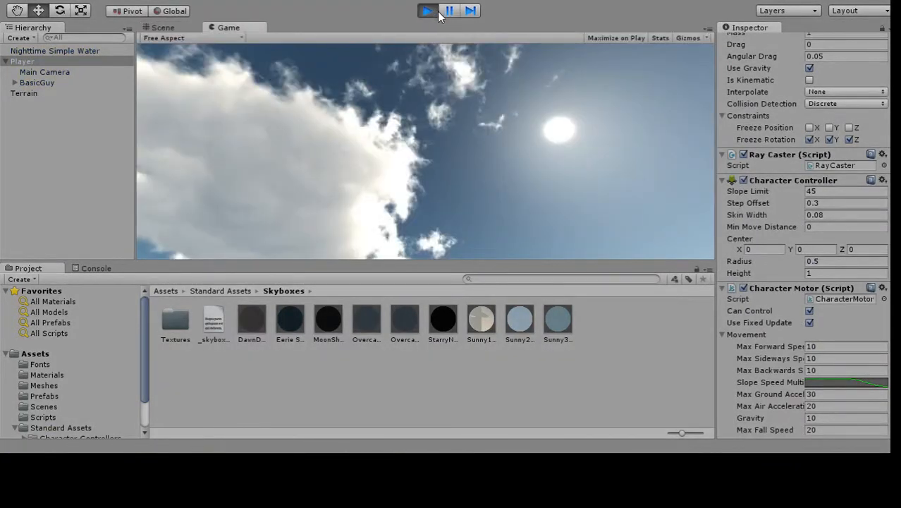
left_click(433, 9)
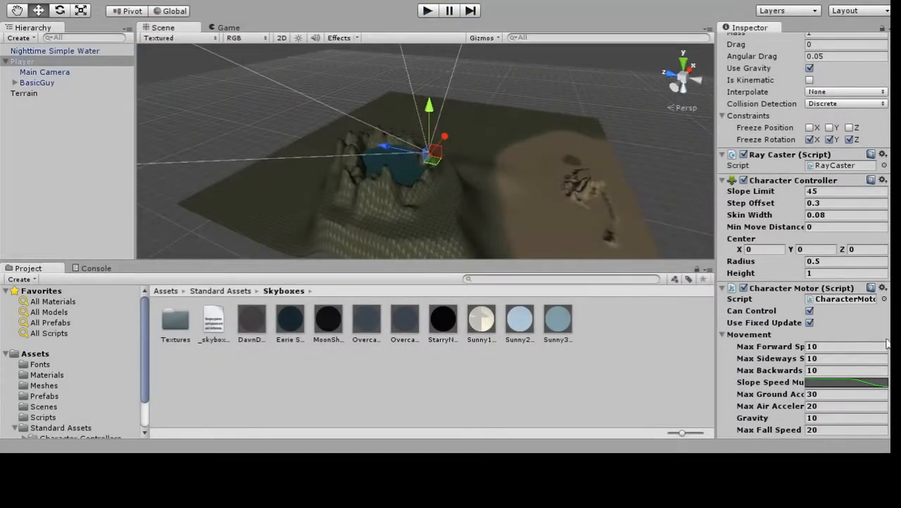
scroll(847, 329, "down", 5)
scroll(796, 189, "up", 3)
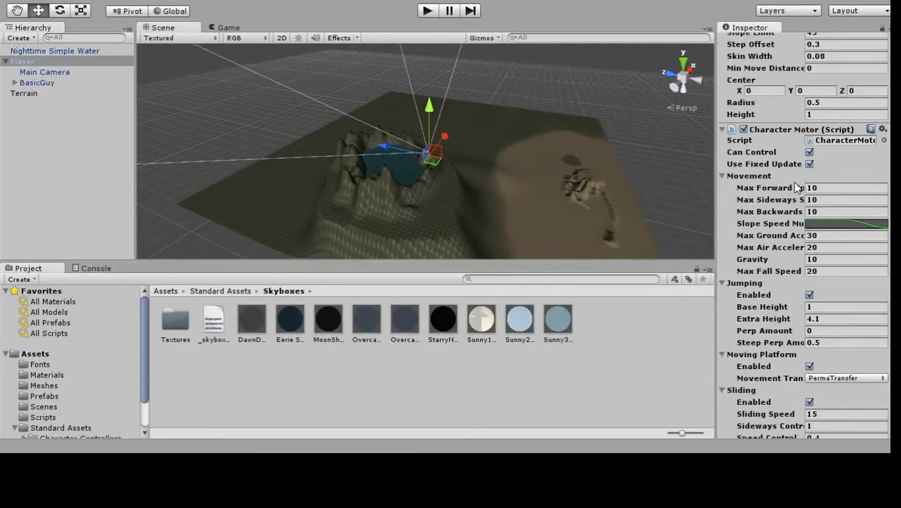
left_click(883, 129)
left_click(864, 156)
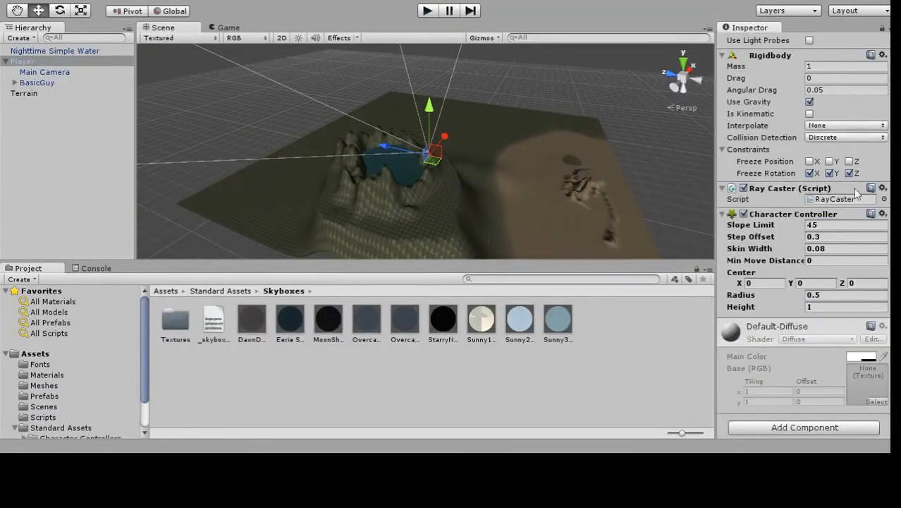
Look through the project's Prefabs, Meshes, Materials, Fonts, Scripts and Scenes folders
scroll(46, 364, "down", 2)
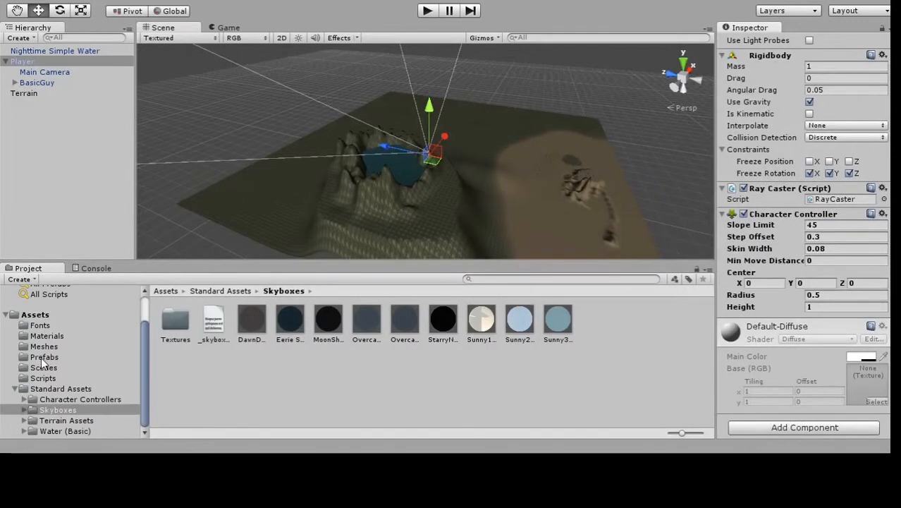
left_click(44, 358)
left_click(47, 346)
left_click(50, 336)
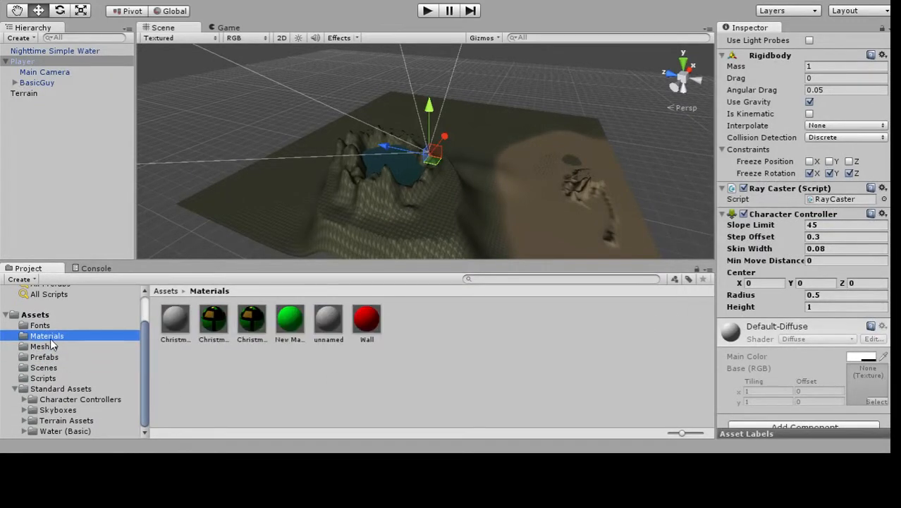
left_click(49, 326)
left_click(52, 378)
left_click(56, 367)
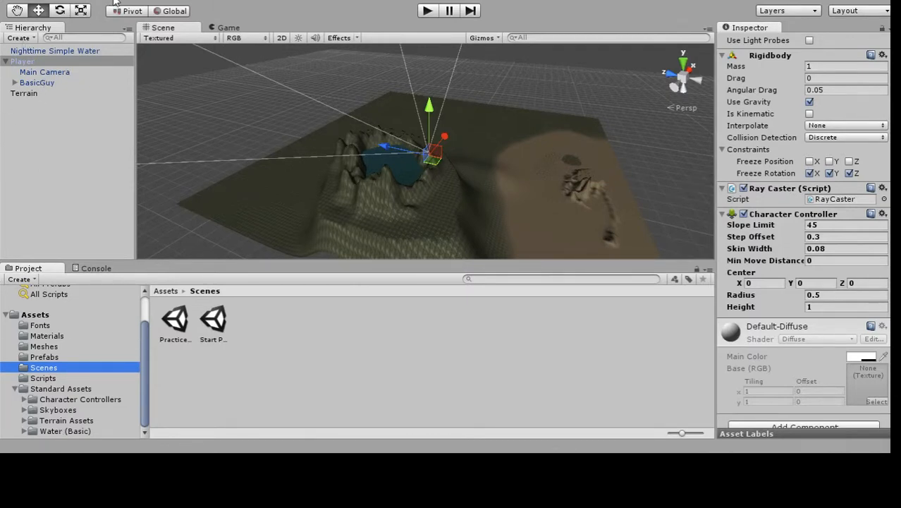
Try out a directional light raised above the terrain to a Y position of about 970, and delete it
left_click(24, 43)
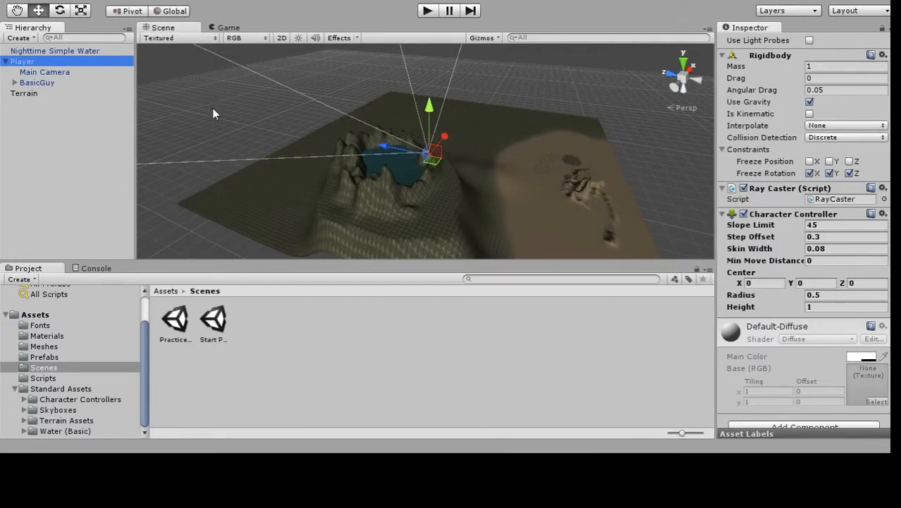
left_click(24, 93)
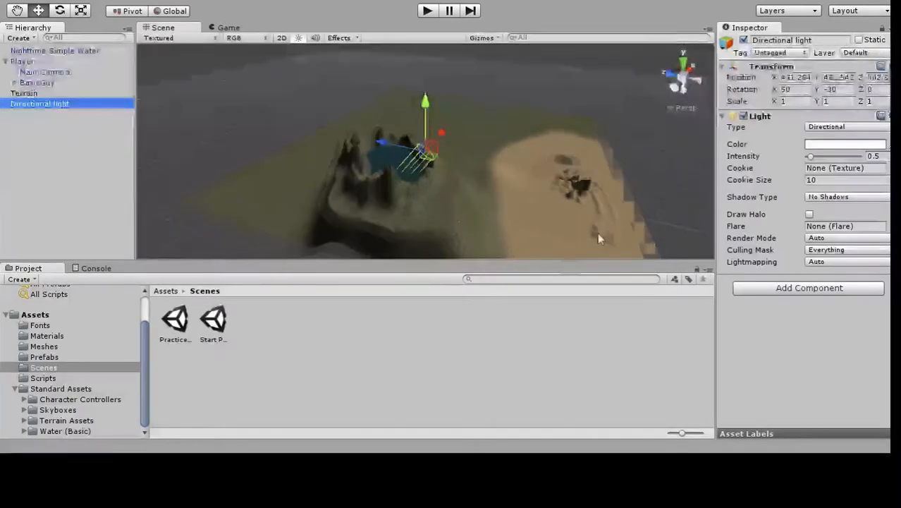
left_click_drag(428, 160, 441, 84)
scroll(512, 122, "down", 3)
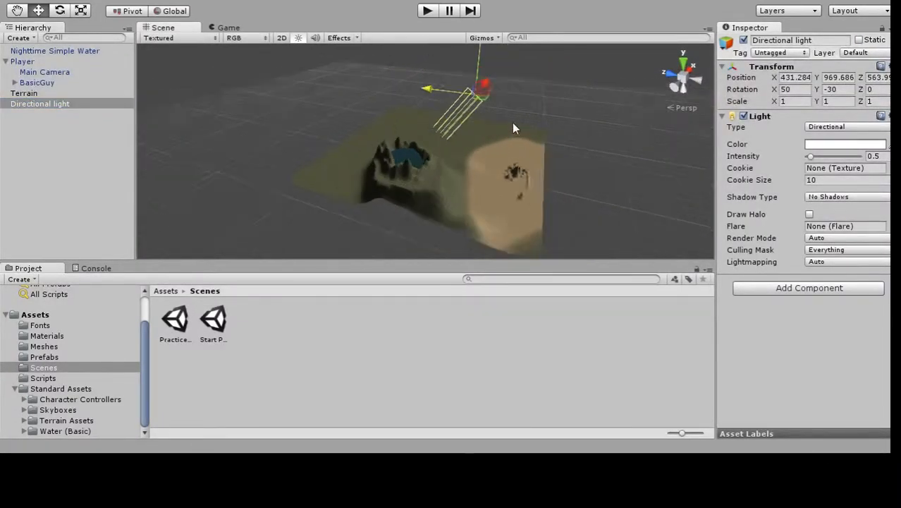
left_click_drag(467, 45, 486, 77)
key("Delete")
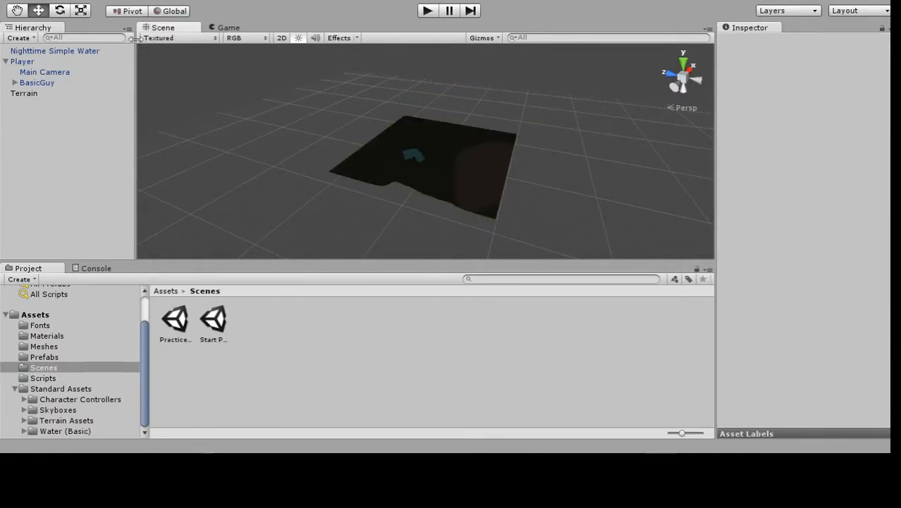
Add a point light over the hilltop lake's rim and enlarge its range to about 117.5
left_click(35, 40)
left_click(70, 147)
scroll(474, 169, "up", 3)
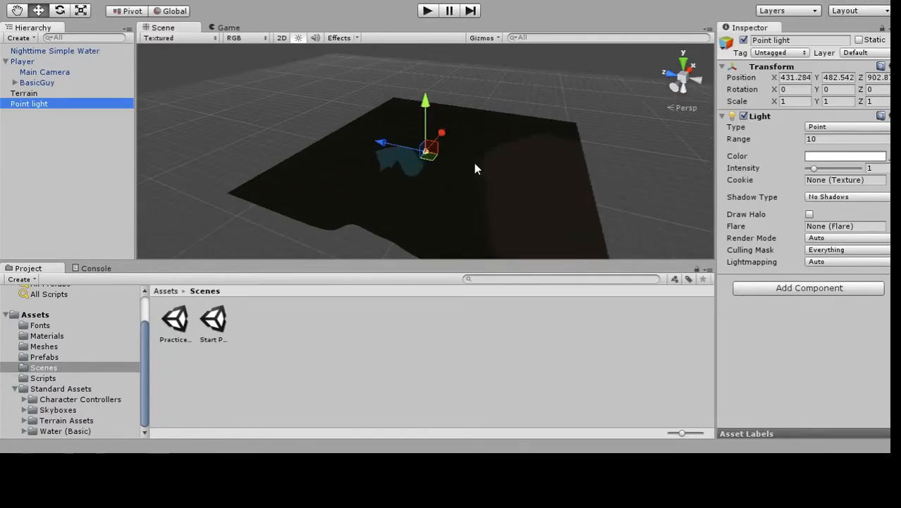
scroll(469, 171, "up", 5)
left_click_drag(528, 173, 198, 175)
Try a point light range of about 10787 to light the whole terrain, and undo it
scroll(554, 144, "down", 10)
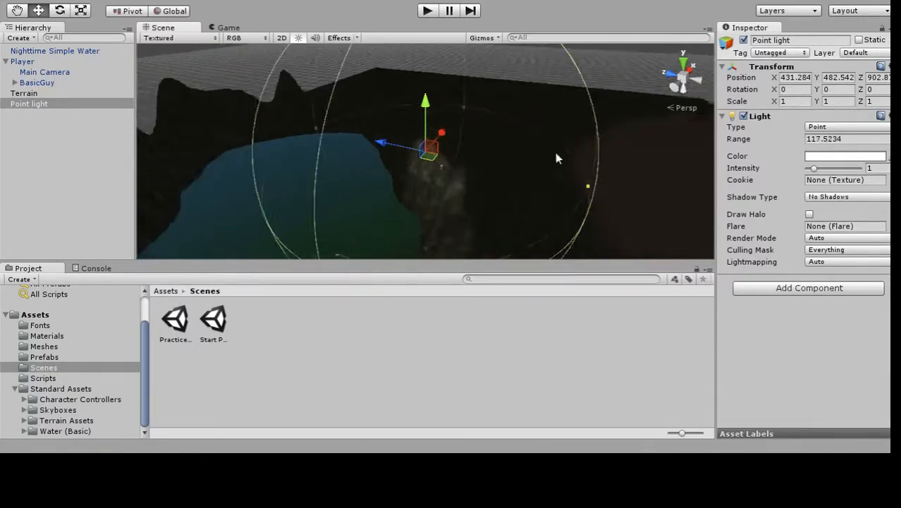
left_click_drag(463, 165, 482, 226)
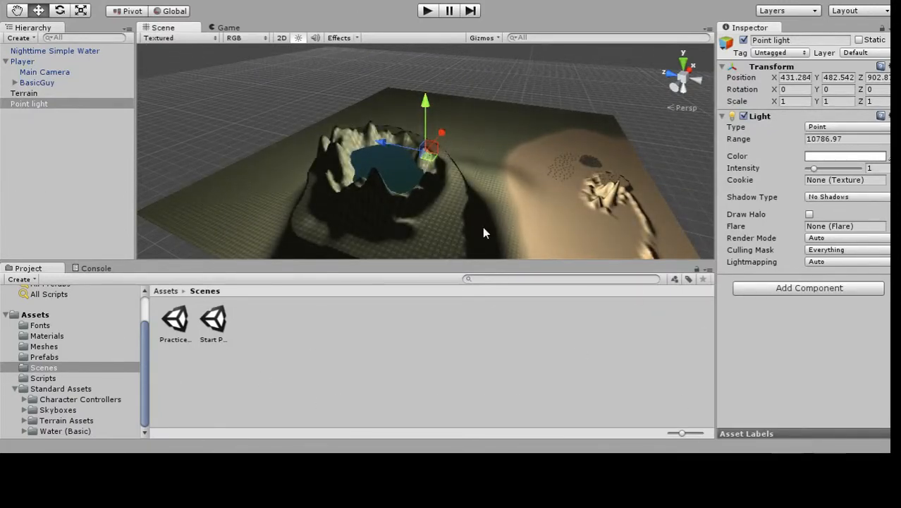
key("ctrl+z")
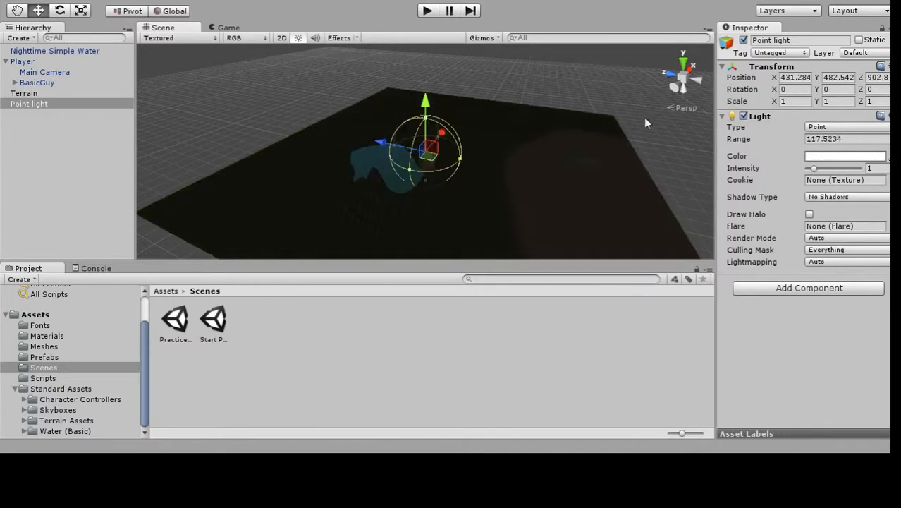
Try red as the point light's color and change it to bright green, checking the lit hilltop up close
left_click(822, 156)
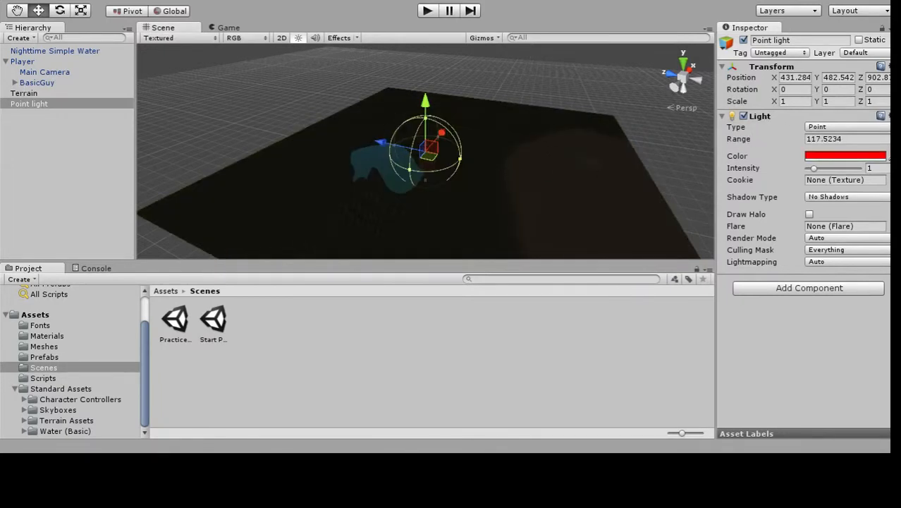
scroll(435, 217, "up", 6)
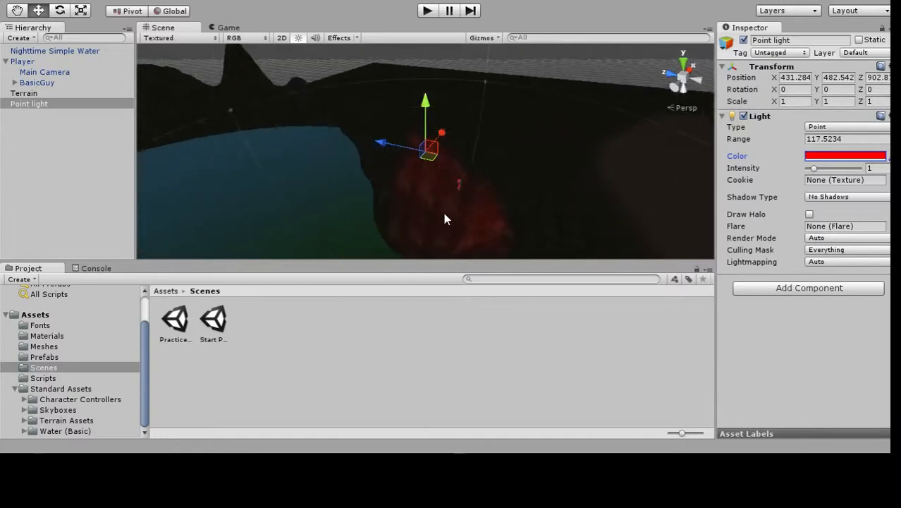
scroll(445, 211, "up", 2)
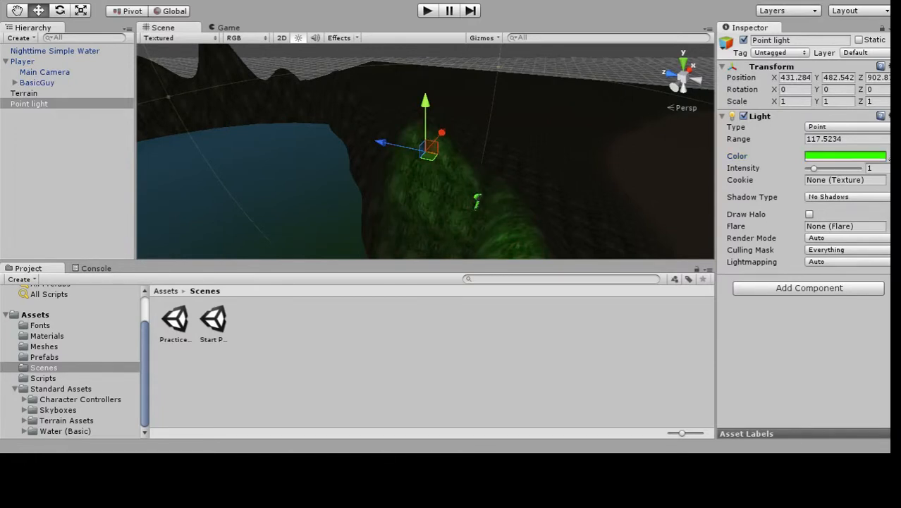
Add a directional light raised above the terrain to a Y position of about 960, and try black and white as its color
scroll(458, 163, "up", 6)
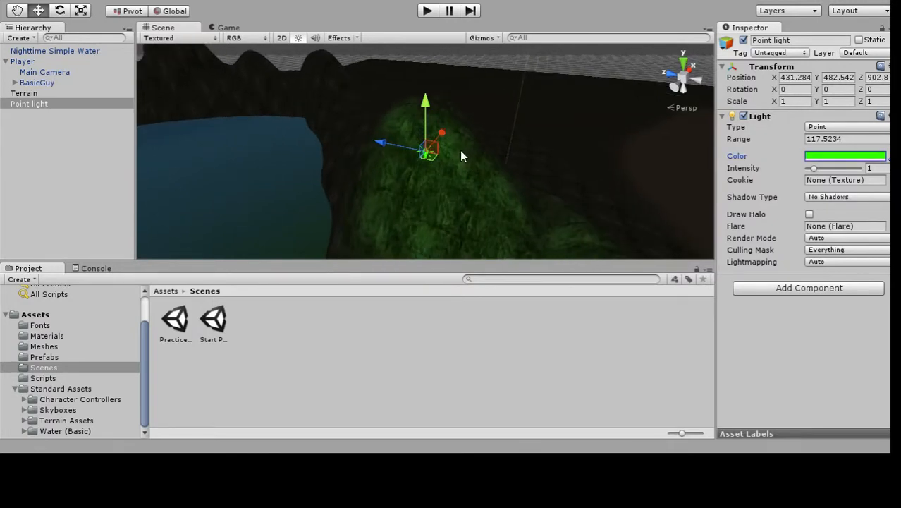
left_click_drag(460, 151, 543, 155, "alt")
left_click(552, 158)
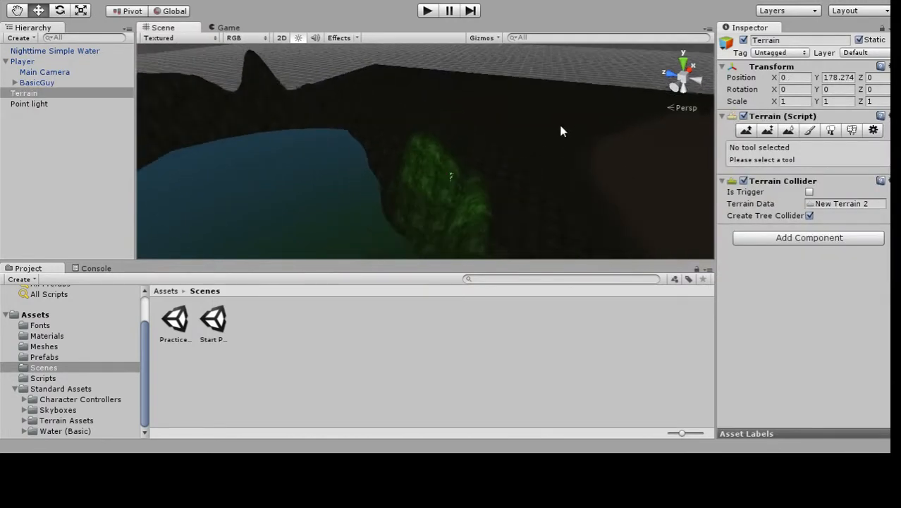
scroll(562, 130, "down", 2)
left_click(42, 106)
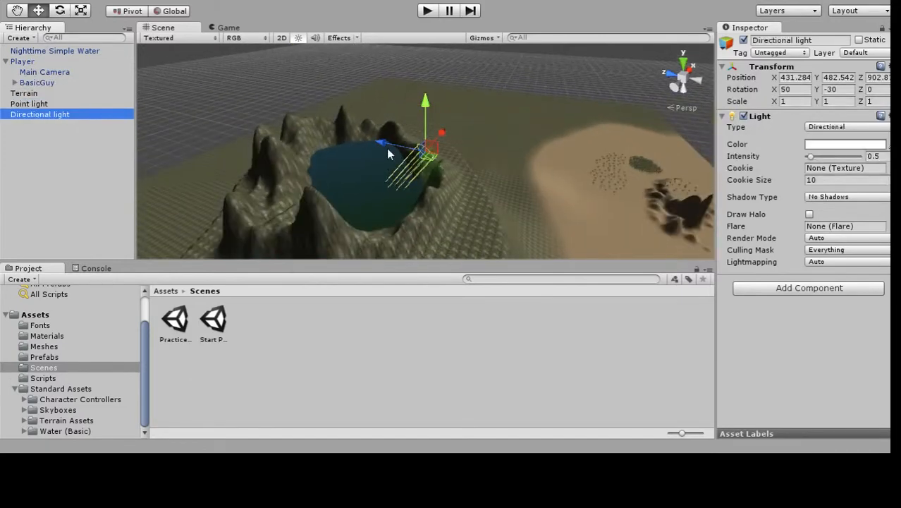
left_click_drag(387, 151, 494, 28)
scroll(506, 144, "down", 3)
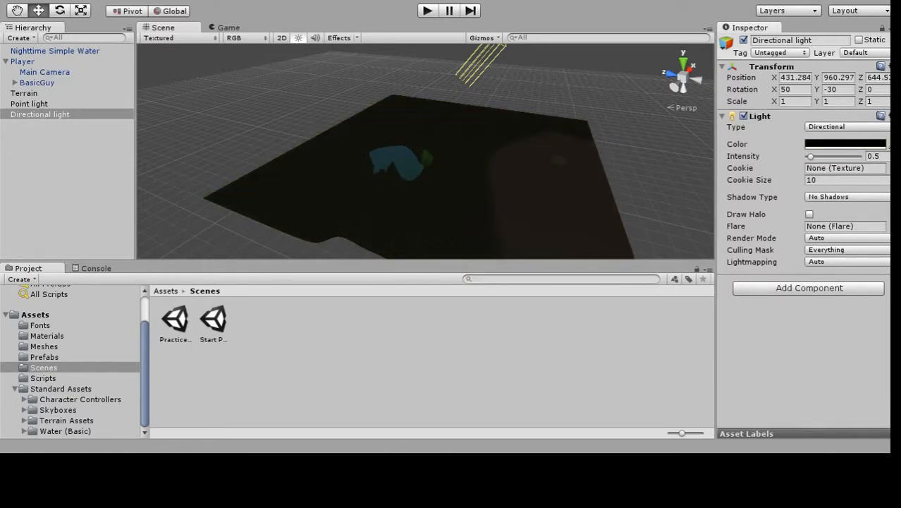
left_click(845, 144)
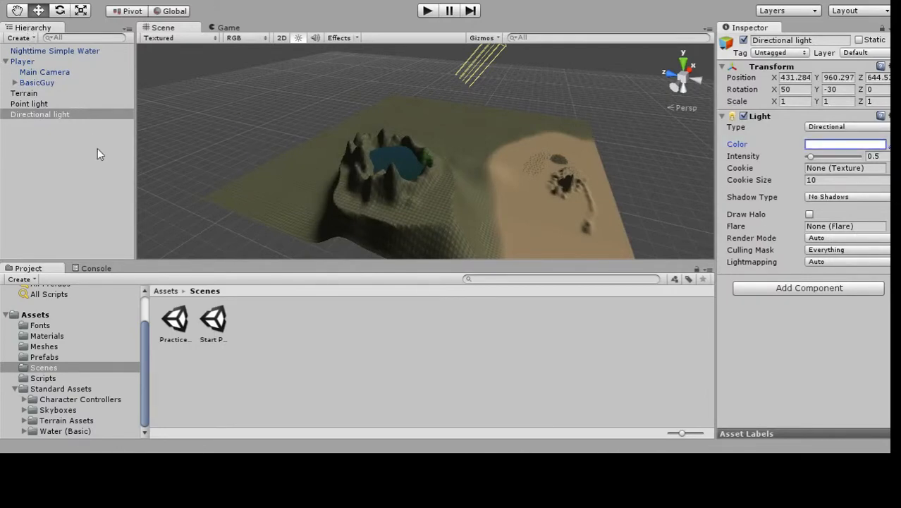
Try adding an area light over the hilltop lake's rim, and delete it
left_click(95, 170)
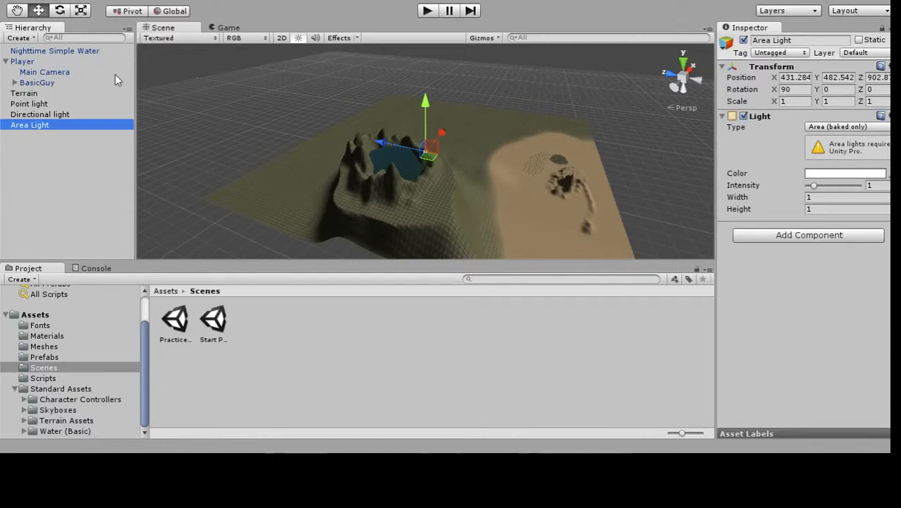
key("Delete")
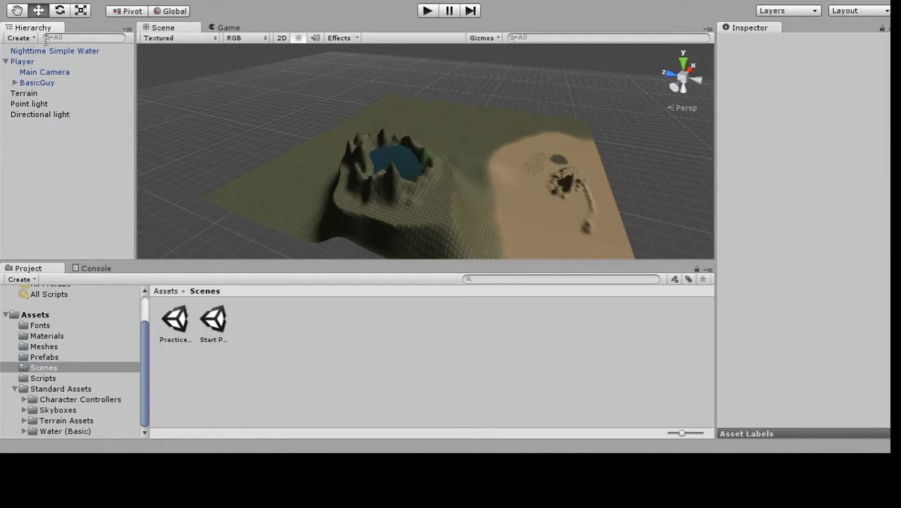
Add a spotlight and move it over the edge of the sandy area, to about X 701 and Z 486
left_click(63, 163)
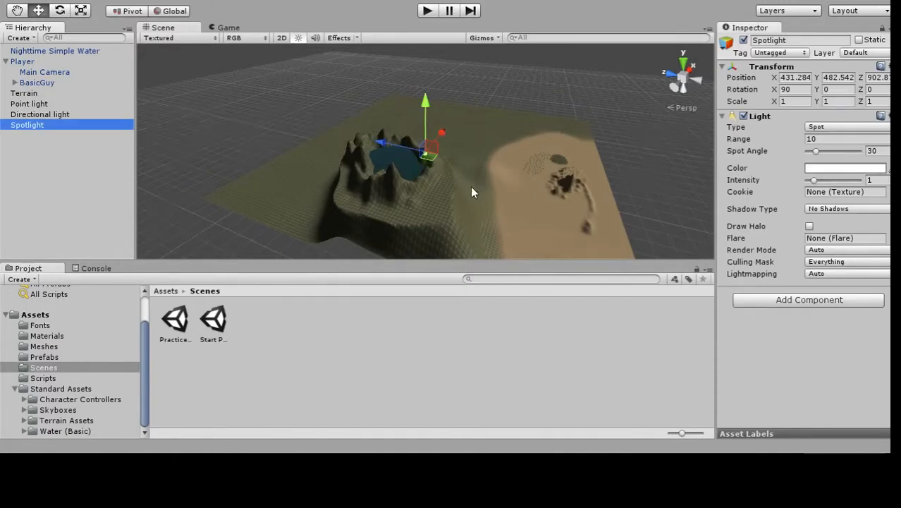
scroll(451, 176, "down", 3)
left_click_drag(432, 167, 491, 175)
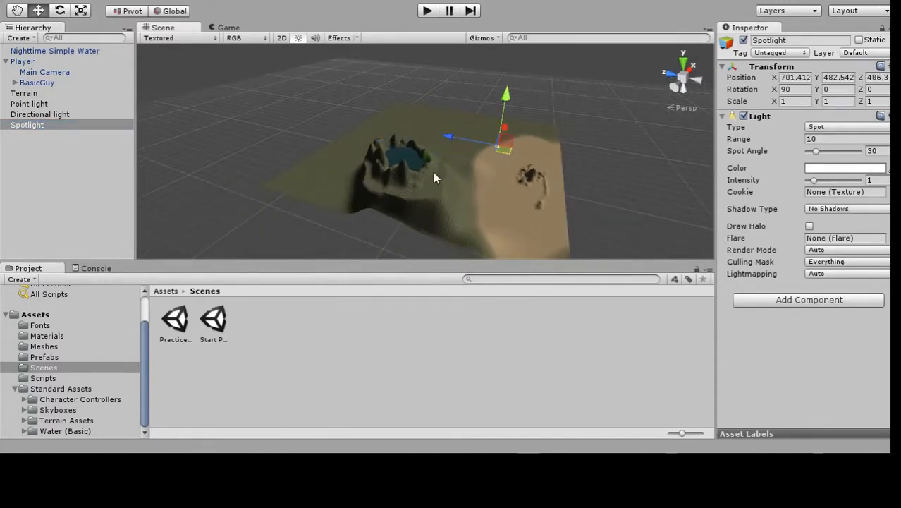
Delete the directional light
left_click(36, 115)
key("Delete")
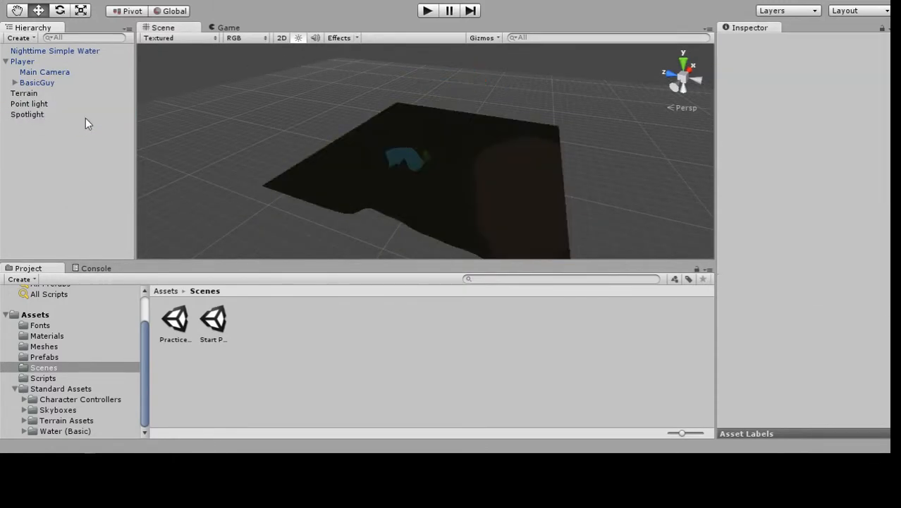
Lower the spotlight to a Y position of about 471 and extend its range to about 894.5
left_click(31, 115)
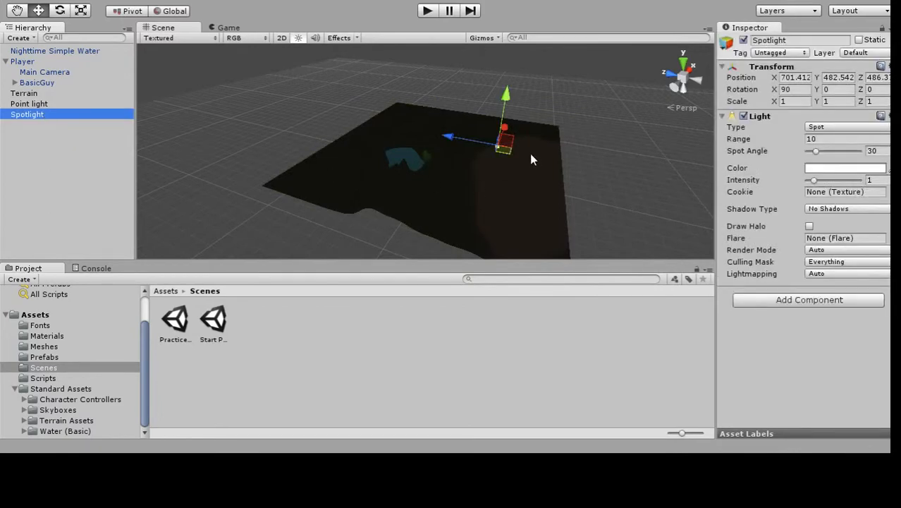
key("f")
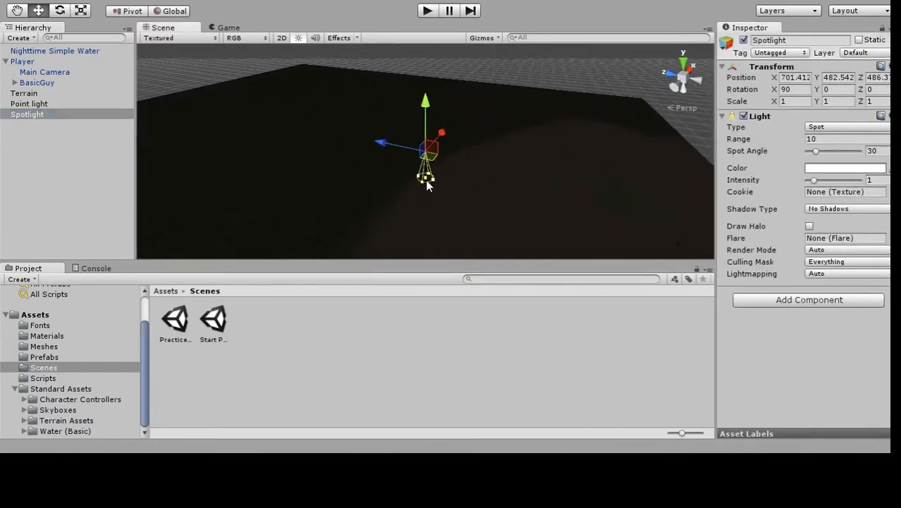
scroll(462, 220, "down", 4)
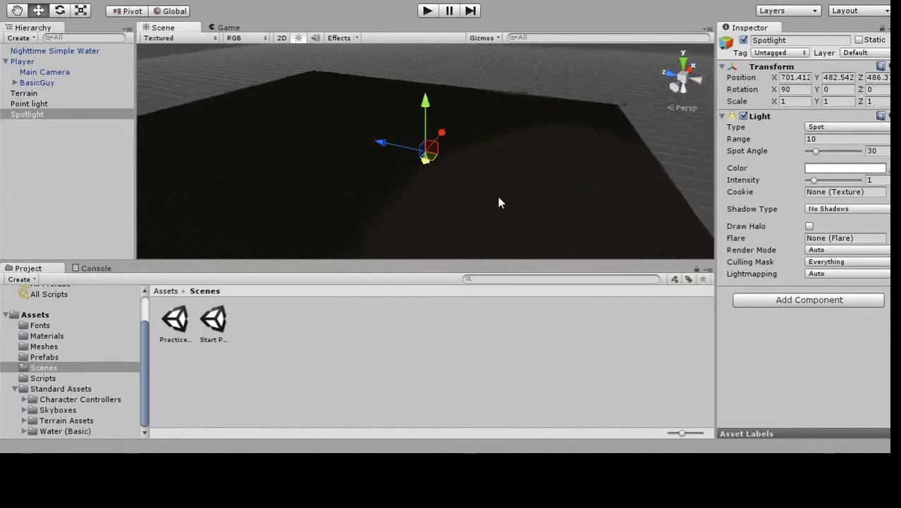
mouse_move(427, 161)
left_mouse_down()
mouse_move(434, 191)
mouse_move(424, 171)
left_mouse_up()
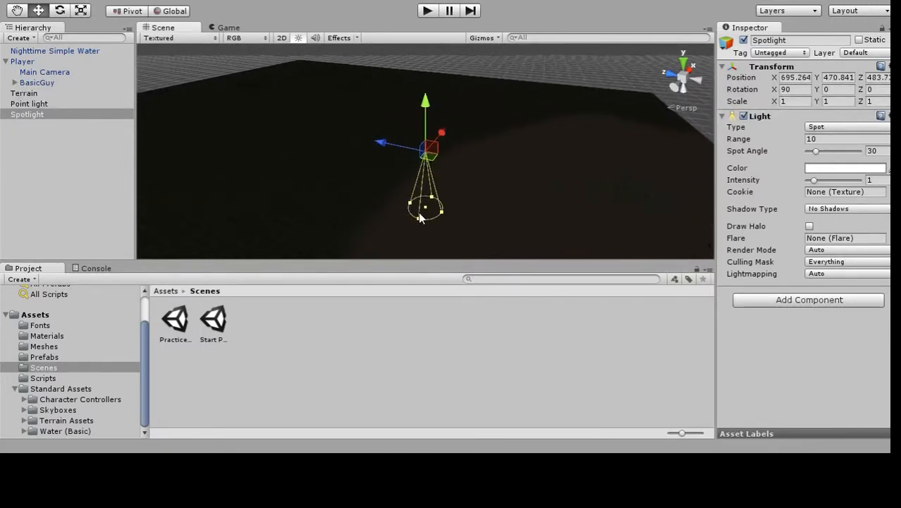
left_click_drag(424, 210, 458, 242)
left_click_drag(512, 294, 512, 299)
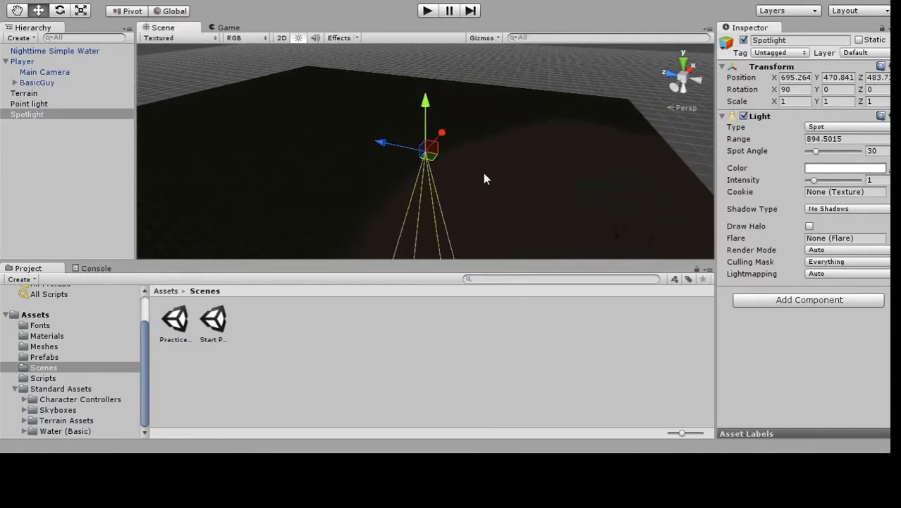
Shift the spotlight horizontally to about X 770 and Z 546, and check its light circle on the terrain
scroll(455, 203, "down", 6)
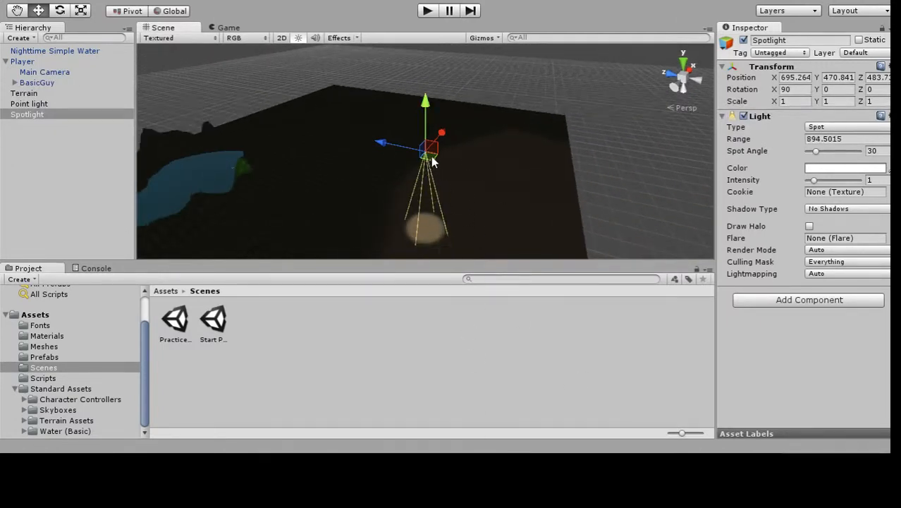
left_click_drag(433, 161, 424, 145)
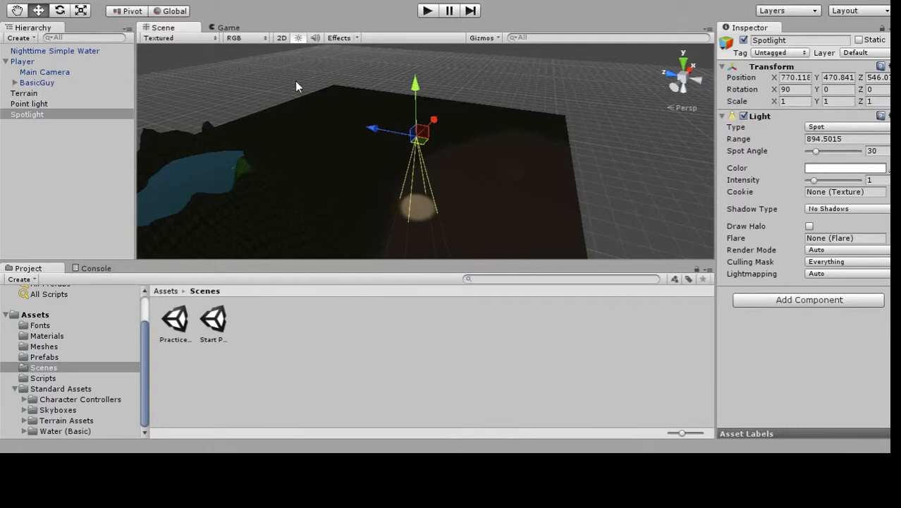
left_click_drag(295, 80, 321, 161, "alt")
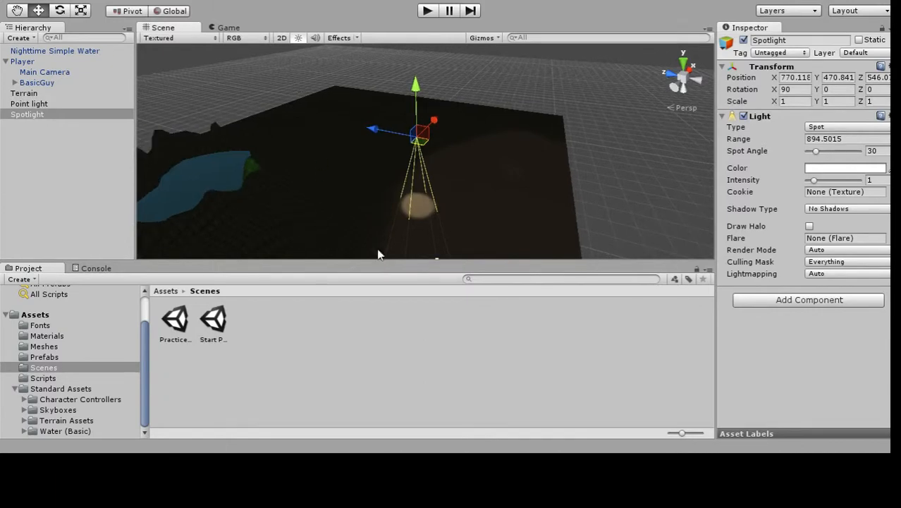
left_click_drag(378, 251, 426, 207, "alt")
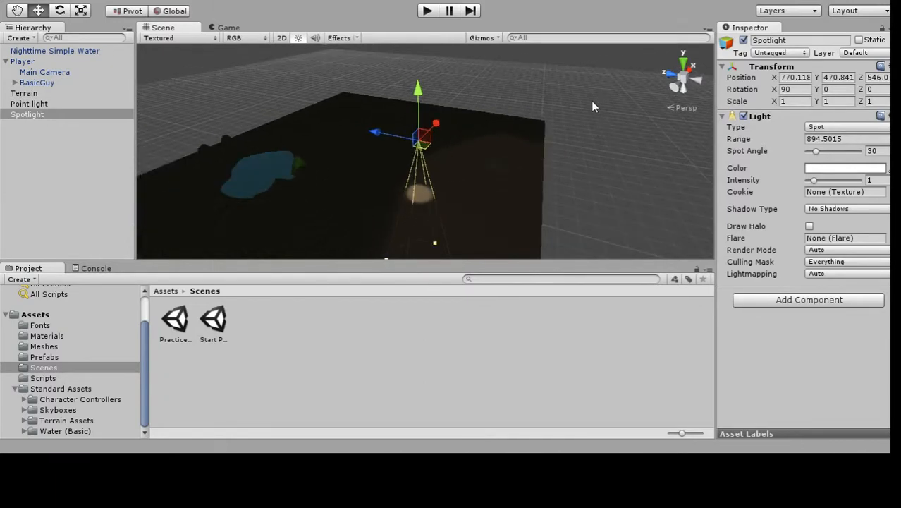